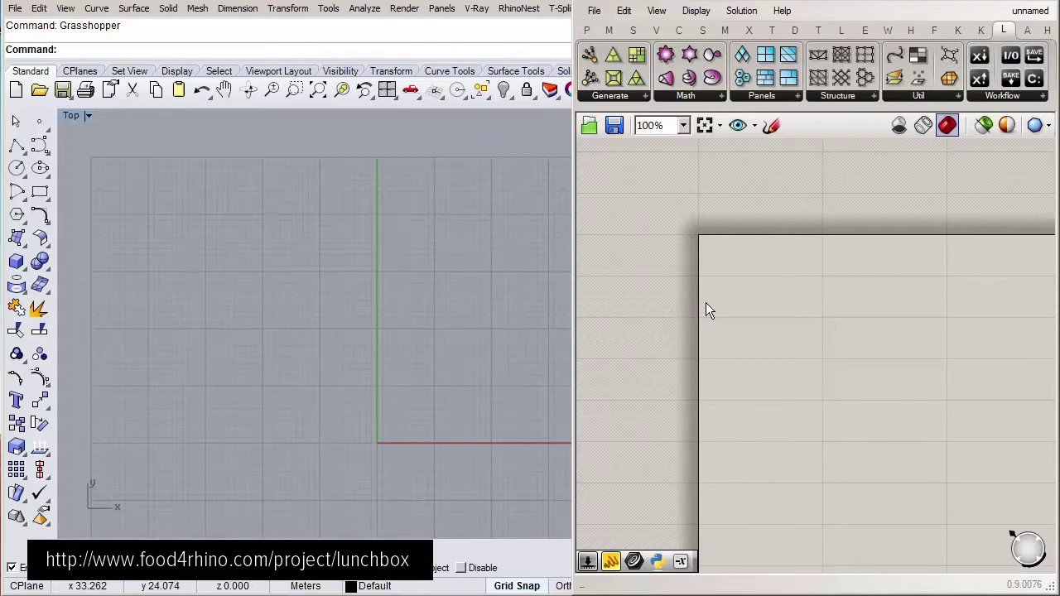
# Step: Open Grasshopper's Components Folder, locate the TPGNM_LunchBox.gha plug-in file, and close the folder
pyautogui.click(596, 12)
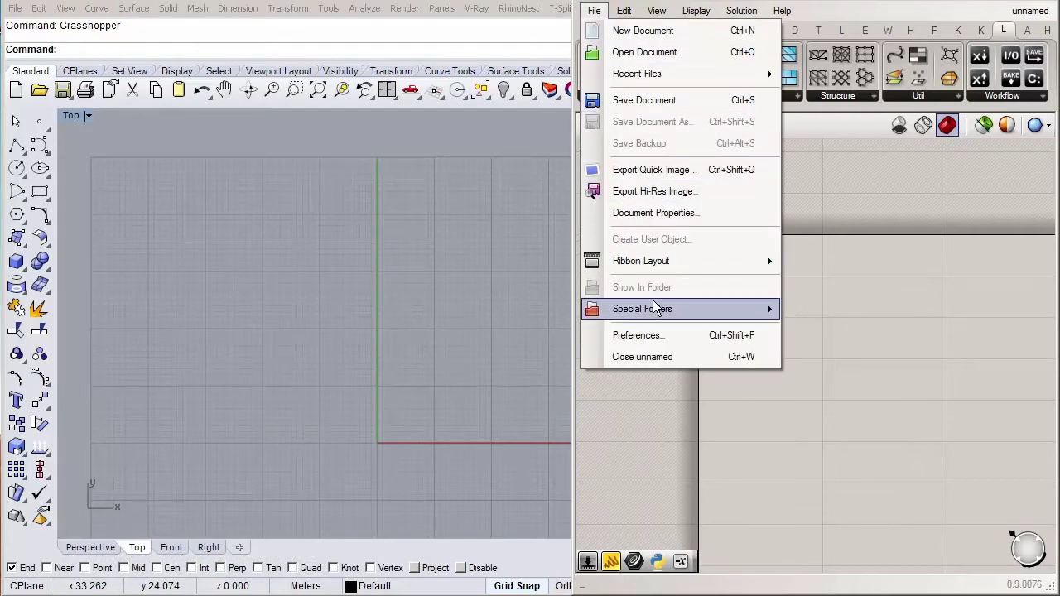
pyautogui.moveTo(657, 309)
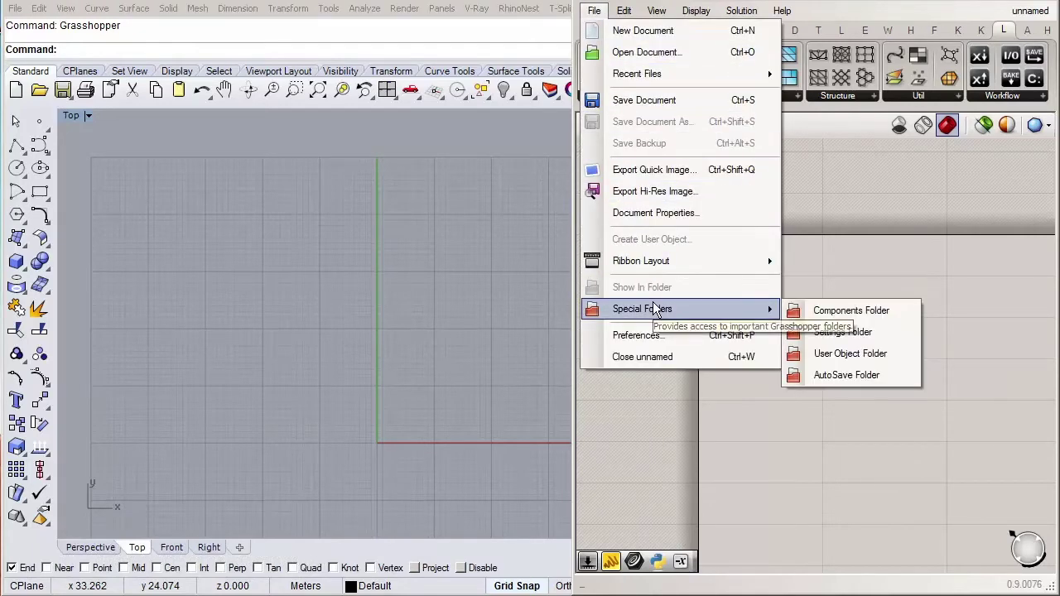
pyautogui.click(839, 316)
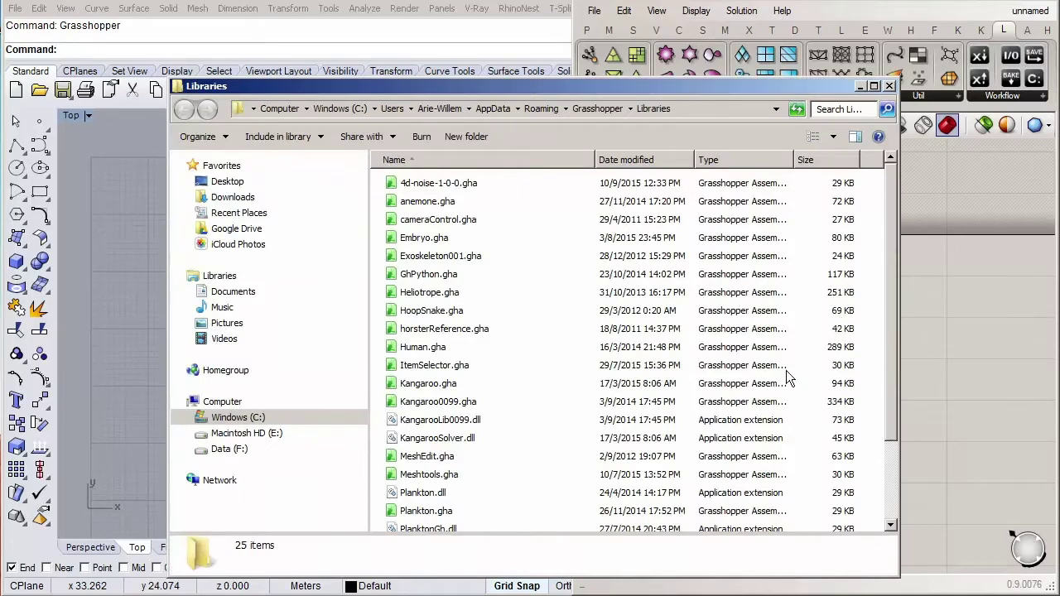
pyautogui.scroll(-2, 786, 379)
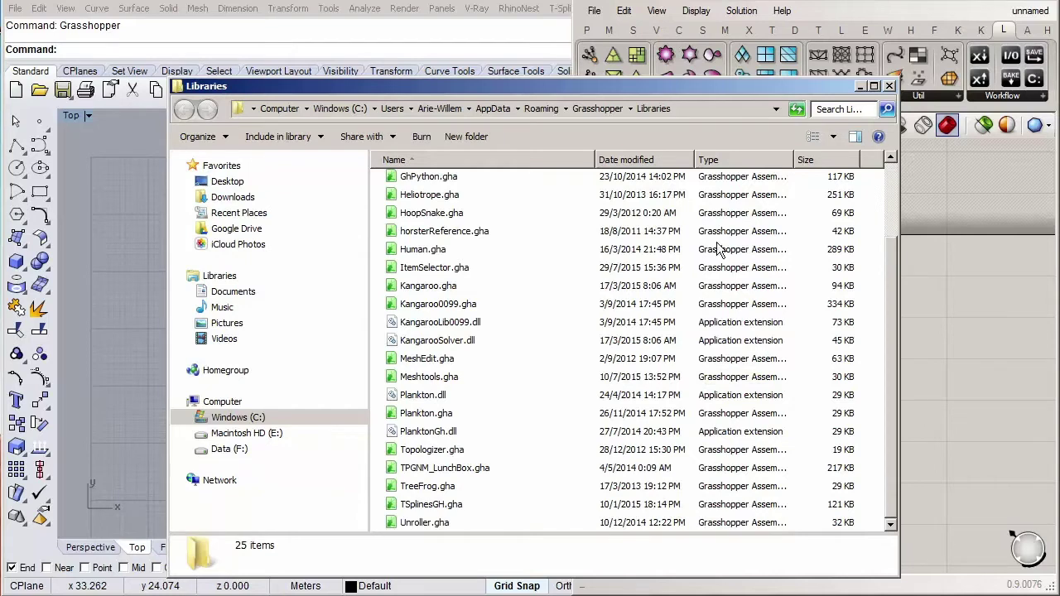
pyautogui.click(472, 471)
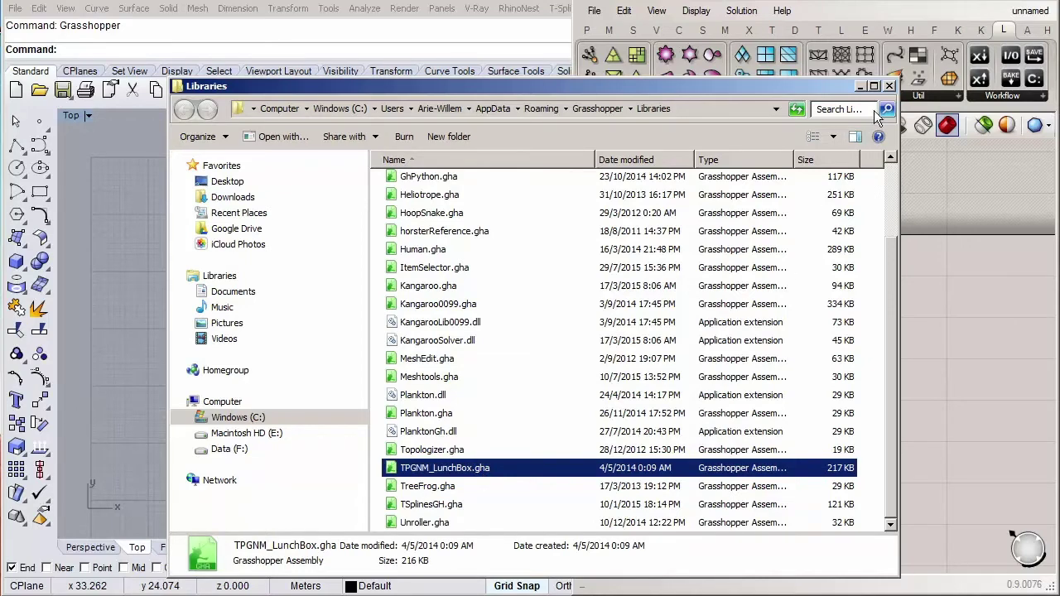
pyautogui.click(889, 86)
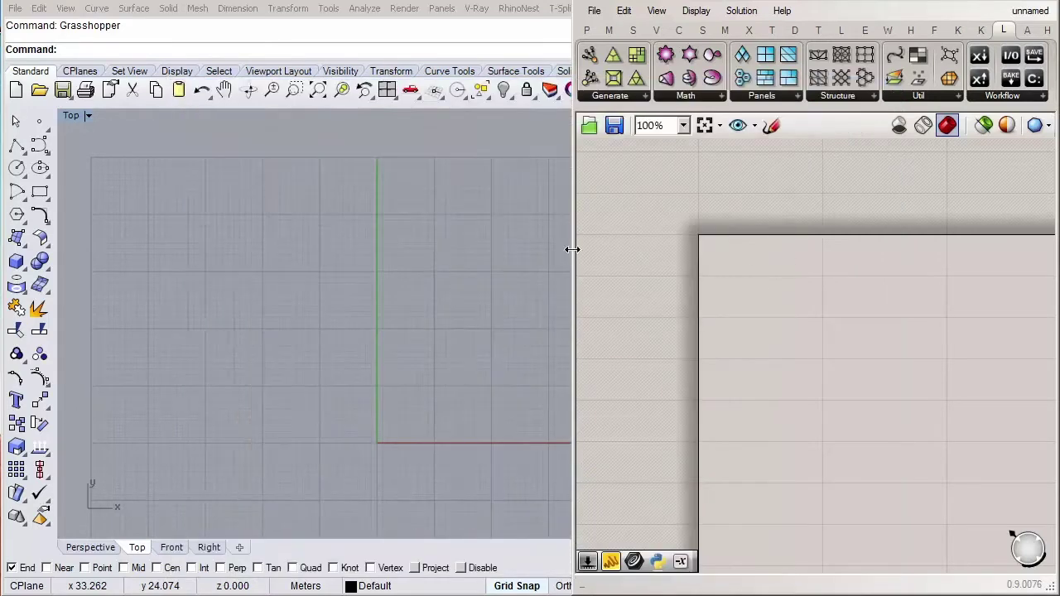
pyautogui.click(542, 248)
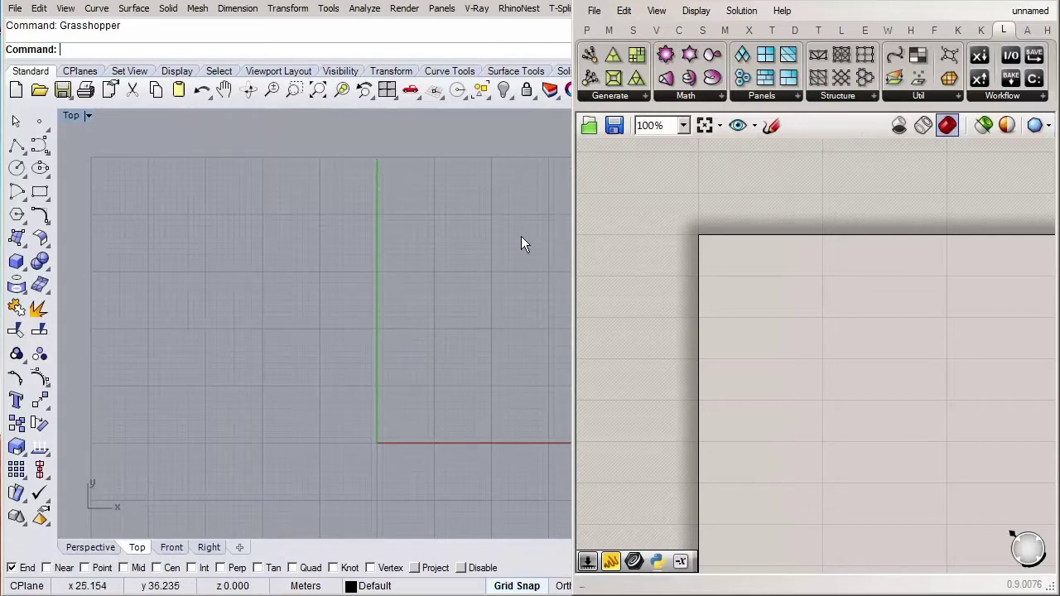
pyautogui.write('Un')
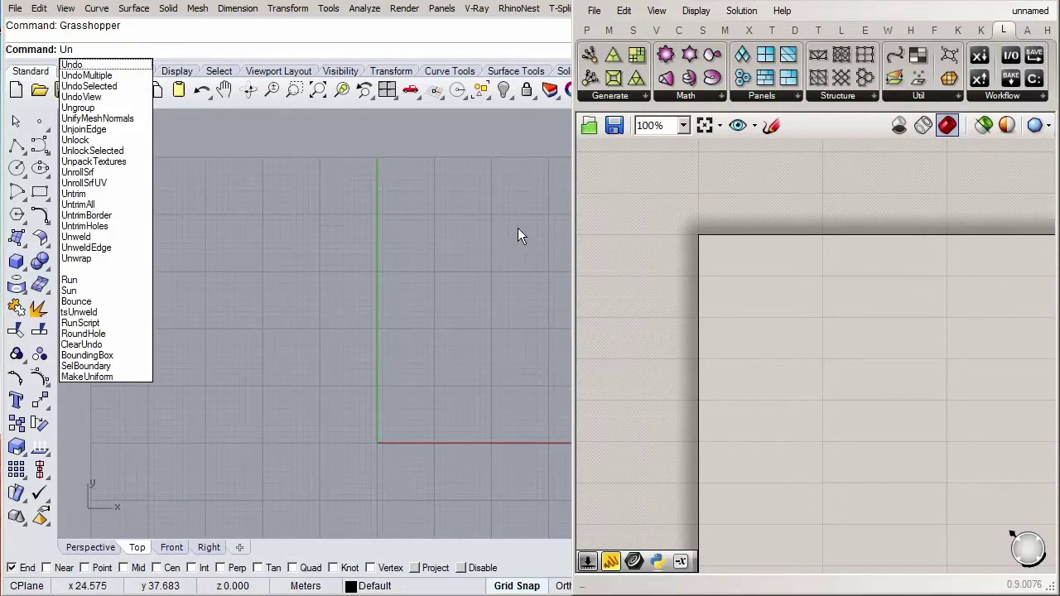
pyautogui.write('load')
pyautogui.press('Down')
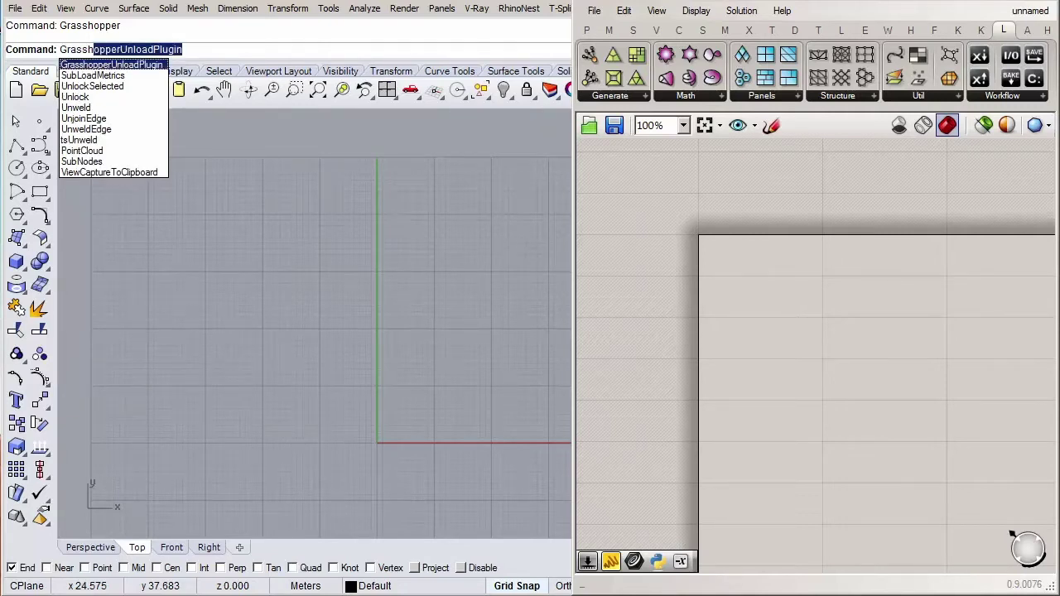
pyautogui.press('Escape')
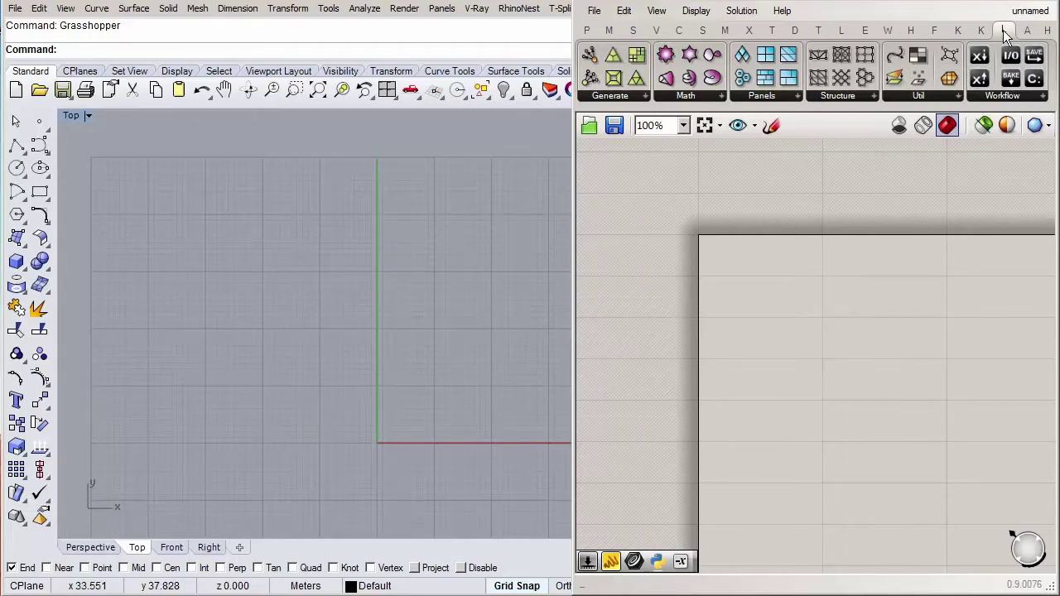
# Step: Add a Surface parameter near the upper-left corner of the Grasshopper canvas
pyautogui.moveTo(898, 330); pyautogui.dragTo(873, 314, button='right')
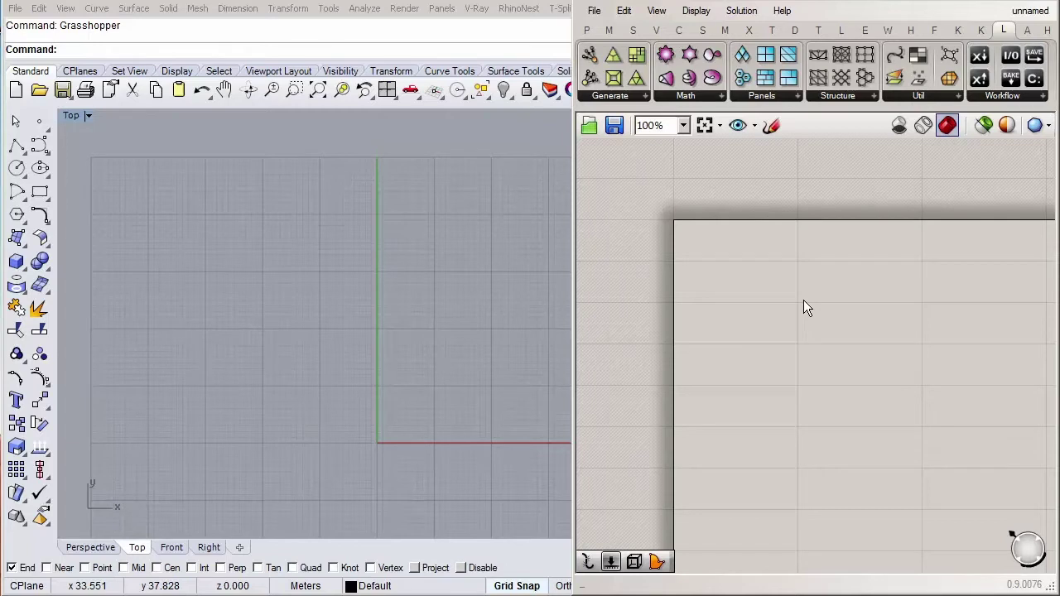
pyautogui.doubleClick(803, 301)
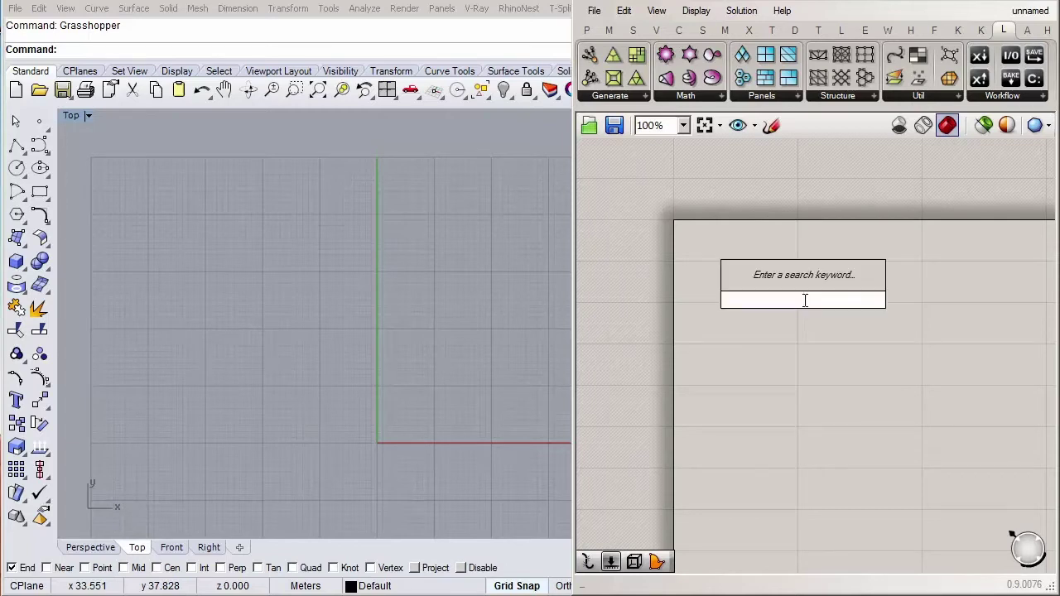
pyautogui.write('surf')
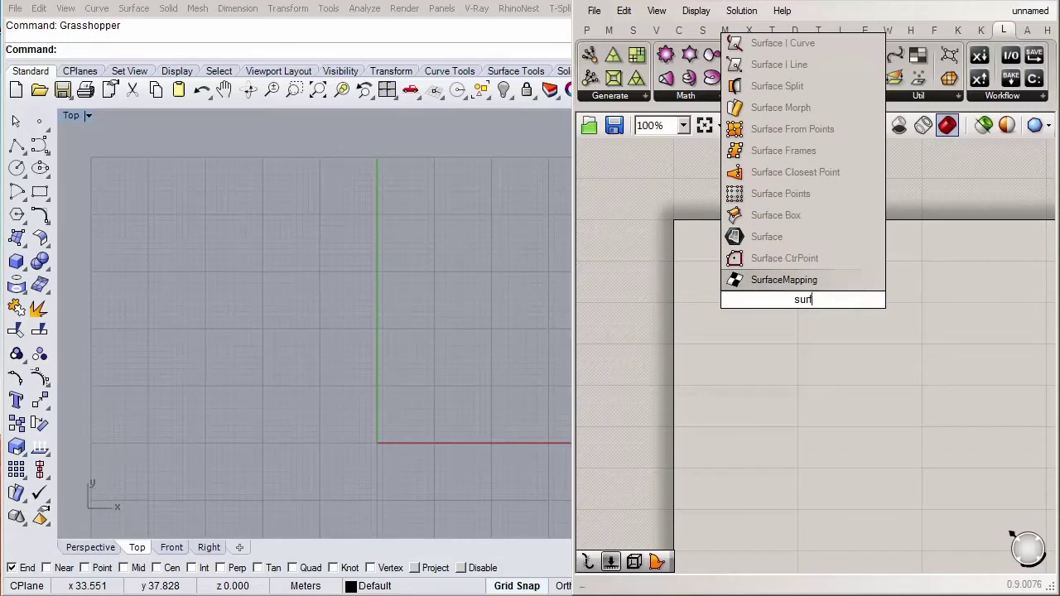
pyautogui.click(788, 240)
pyautogui.moveTo(802, 303); pyautogui.dragTo(746, 277)
pyautogui.click(816, 345)
# Step: Place a LunchBox Hexagon Cells component beside the Surface parameter and connect the parameter to its Srf input
pyautogui.moveTo(824, 327); pyautogui.dragTo(786, 300, button='right')
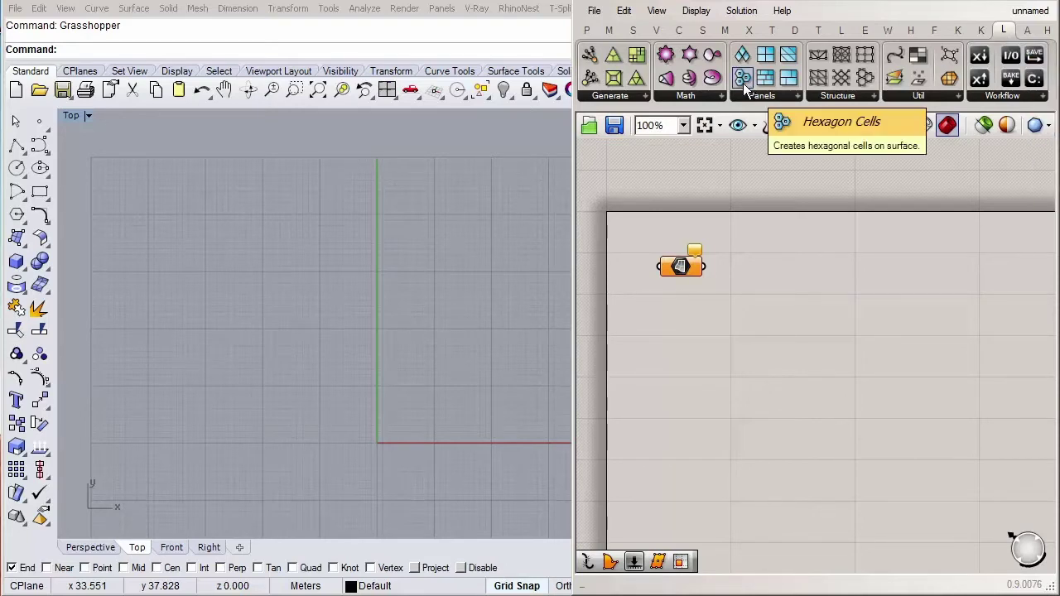
pyautogui.moveTo(743, 78); pyautogui.dragTo(805, 279)
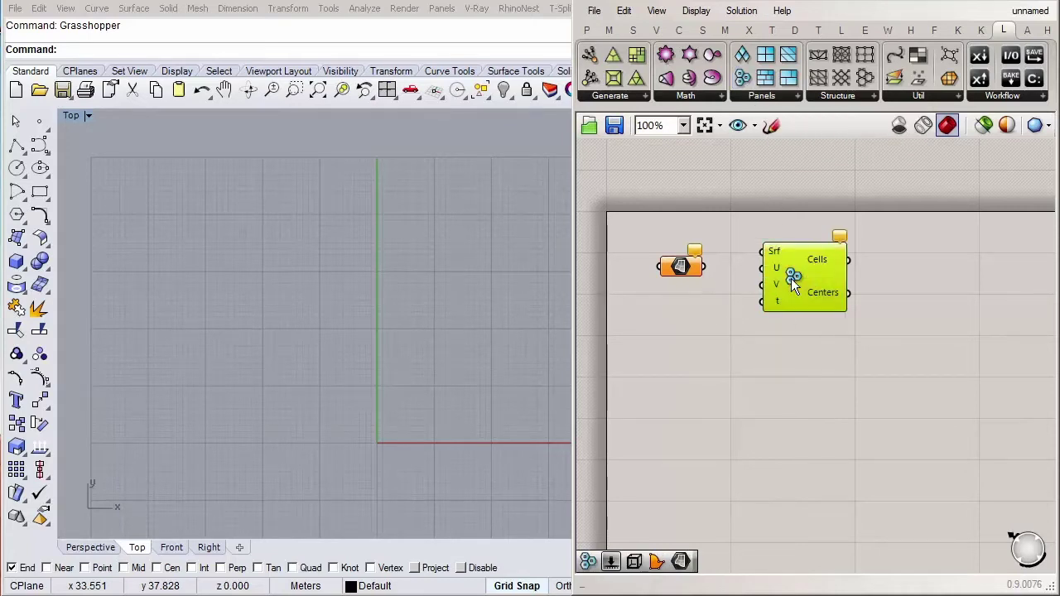
pyautogui.moveTo(702, 270); pyautogui.dragTo(776, 267)
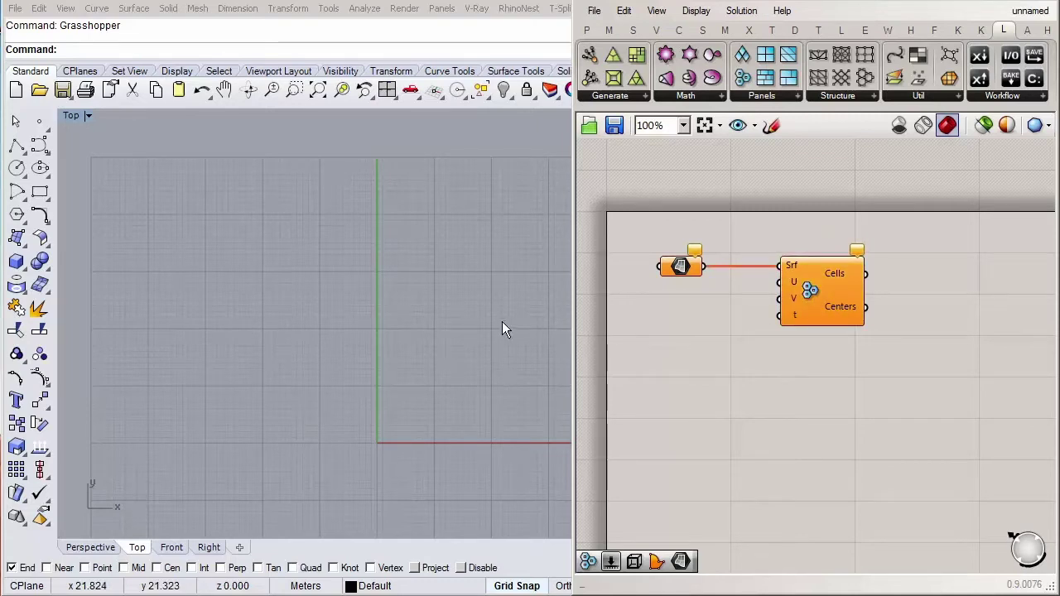
# Step: In Rhino's Top view, create a 50 by 50 m square surface from four corner points, starting at the origin
pyautogui.moveTo(502, 323); pyautogui.dragTo(351, 307, button='right')
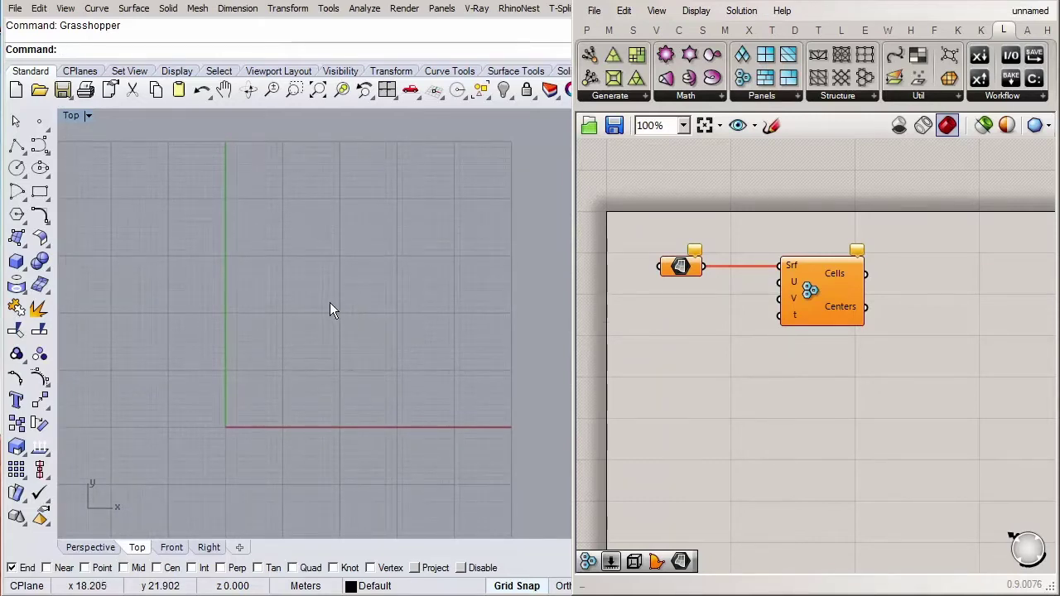
pyautogui.click(16, 239)
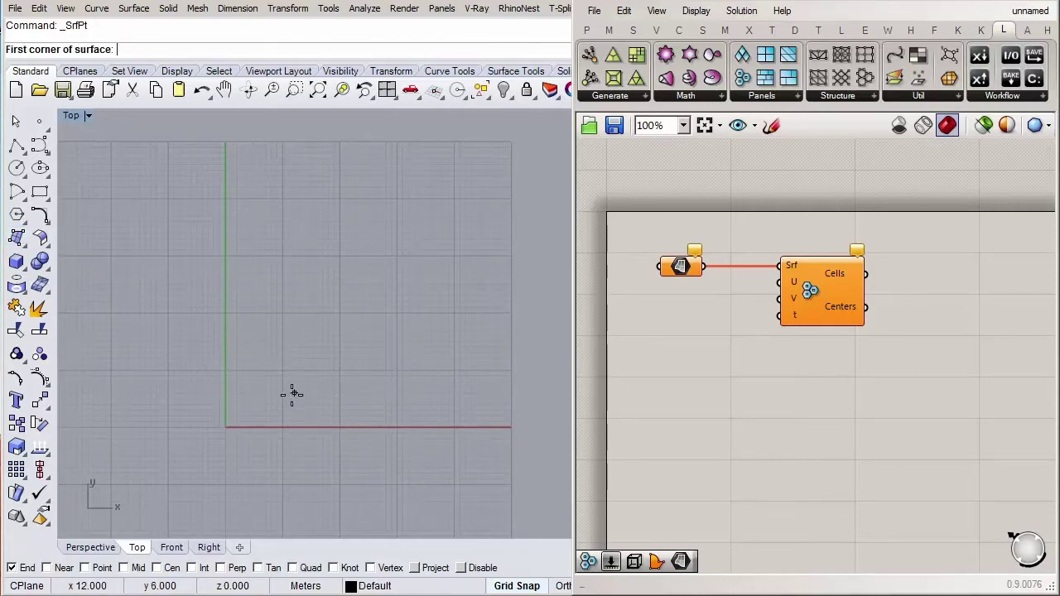
pyautogui.click(220, 427)
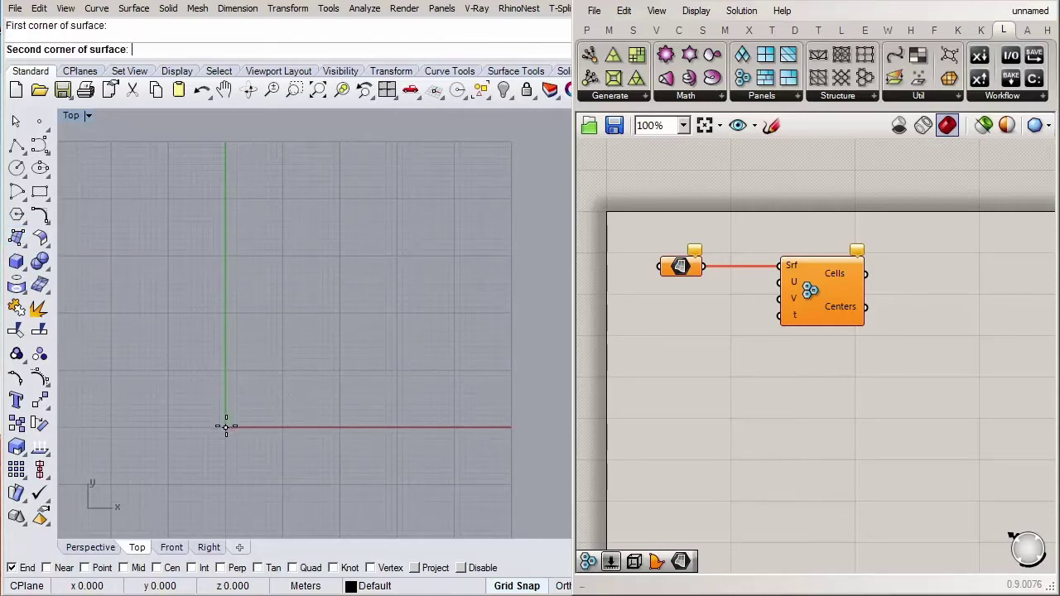
pyautogui.click(512, 428)
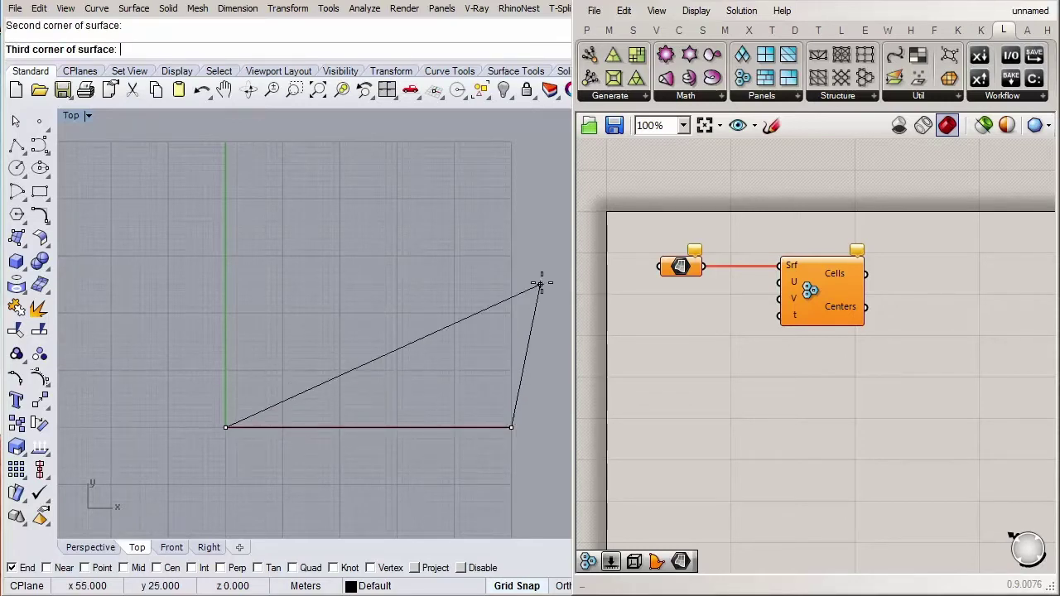
pyautogui.click(511, 141)
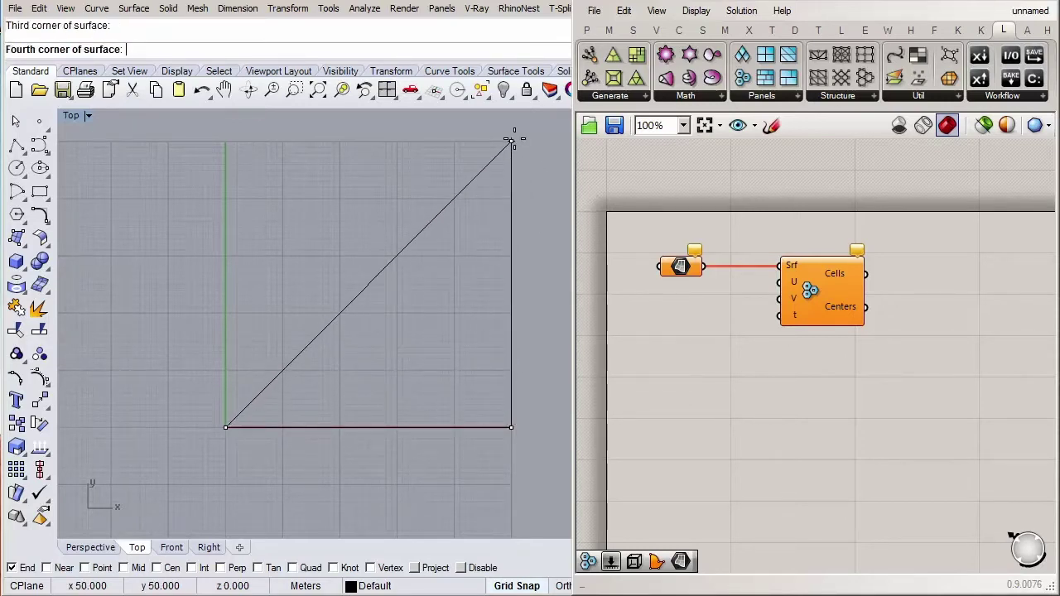
pyautogui.click(225, 143)
# Step: Assign the square Rhino surface to the Grasshopper Surface parameter as its single surface, and deselect it in Rhino
pyautogui.moveTo(414, 309); pyautogui.dragTo(364, 345, button='right')
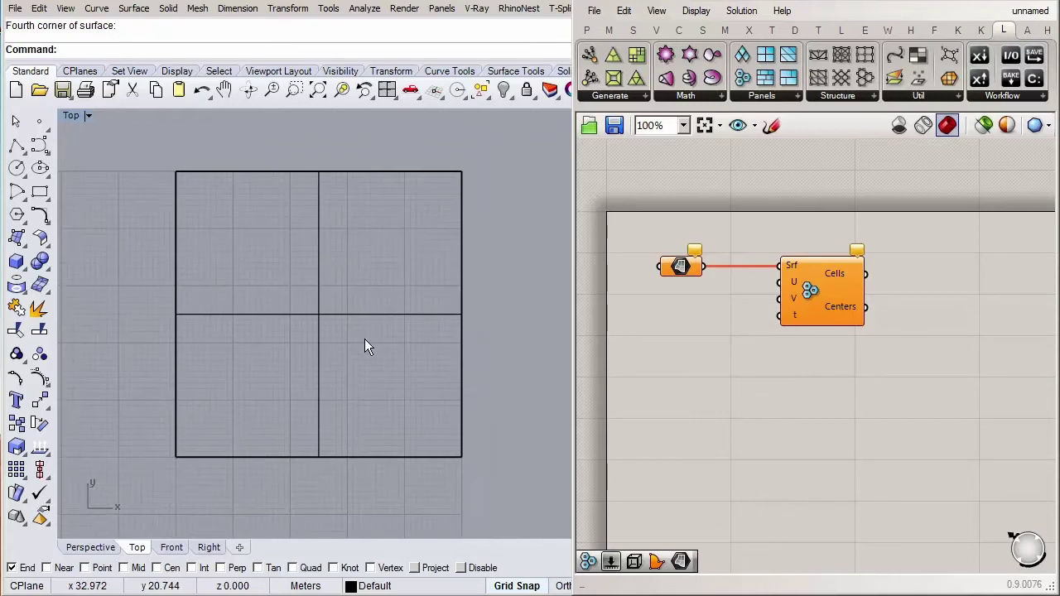
pyautogui.press('Right')
pyautogui.click(391, 316)
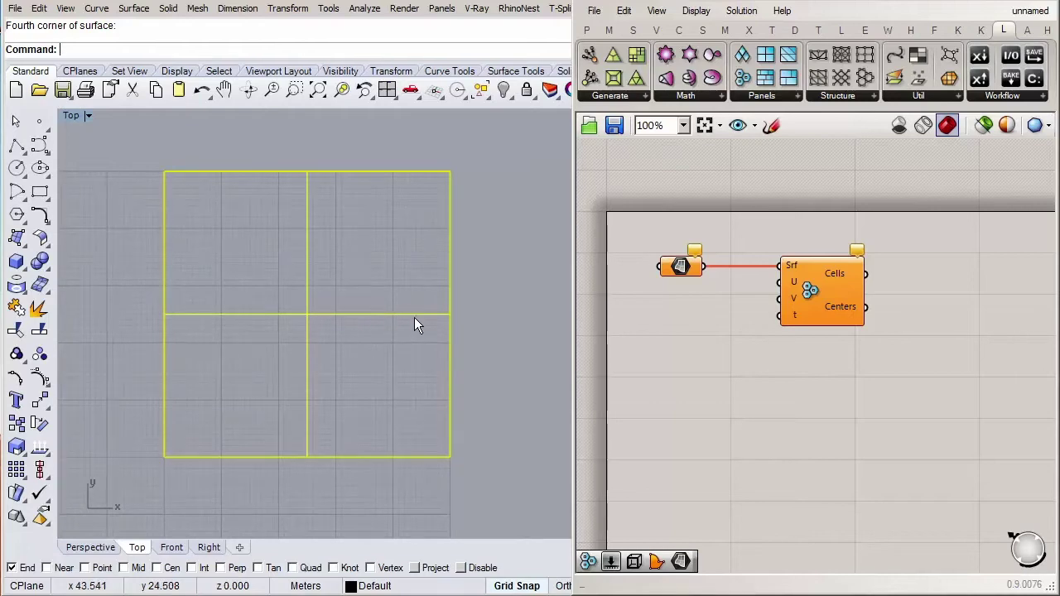
pyautogui.rightClick(698, 267)
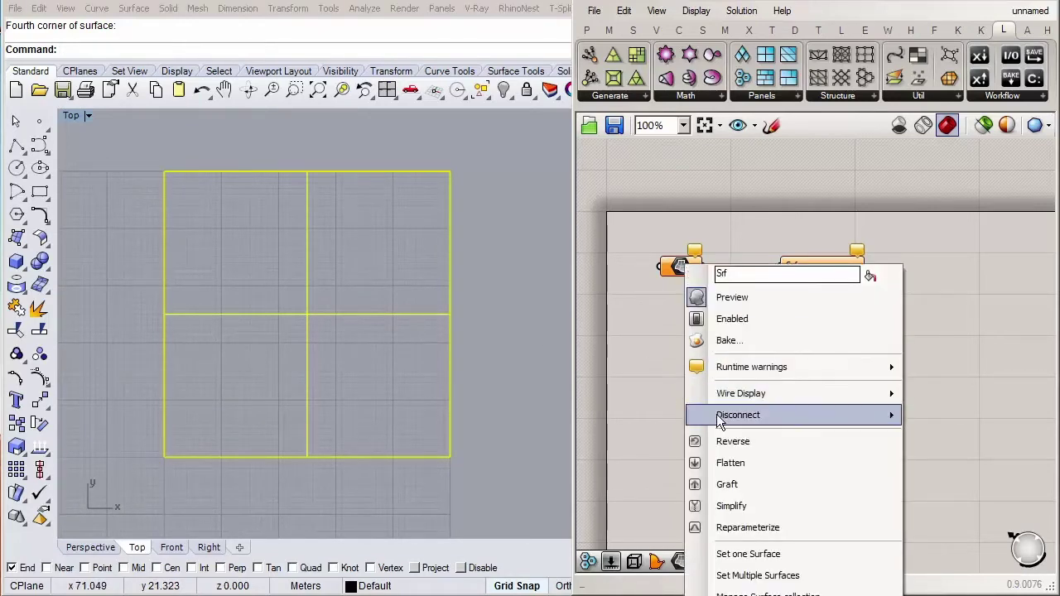
pyautogui.click(733, 554)
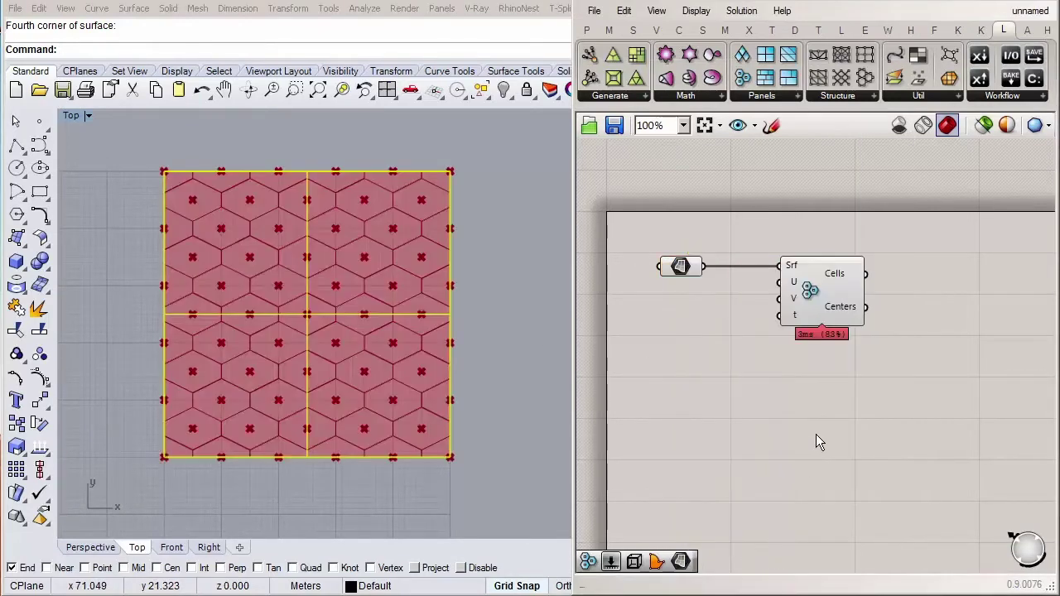
pyautogui.click(508, 411)
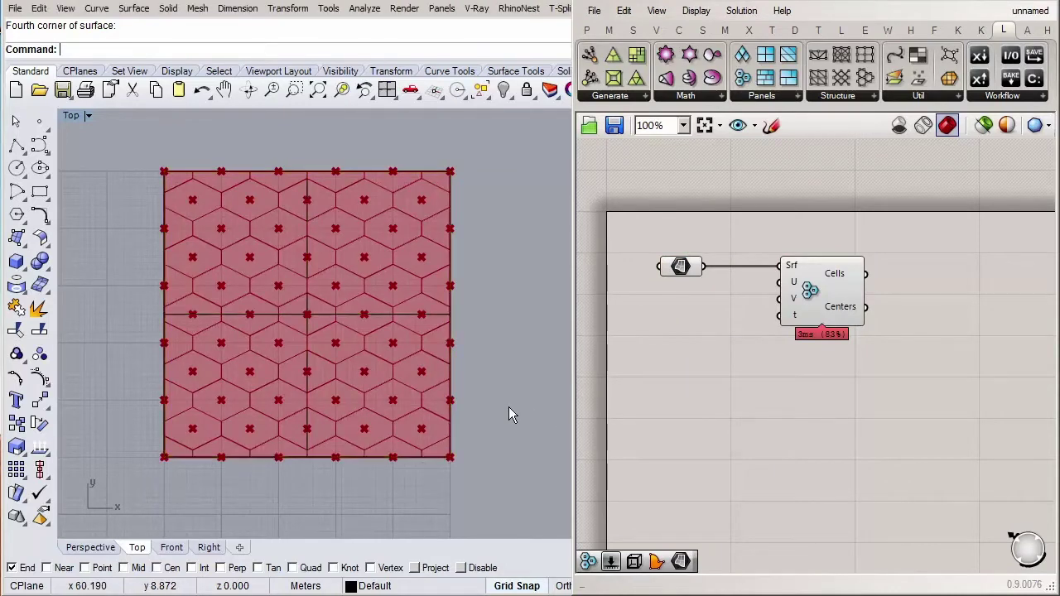
pyautogui.moveTo(509, 406); pyautogui.dragTo(496, 409, button='right')
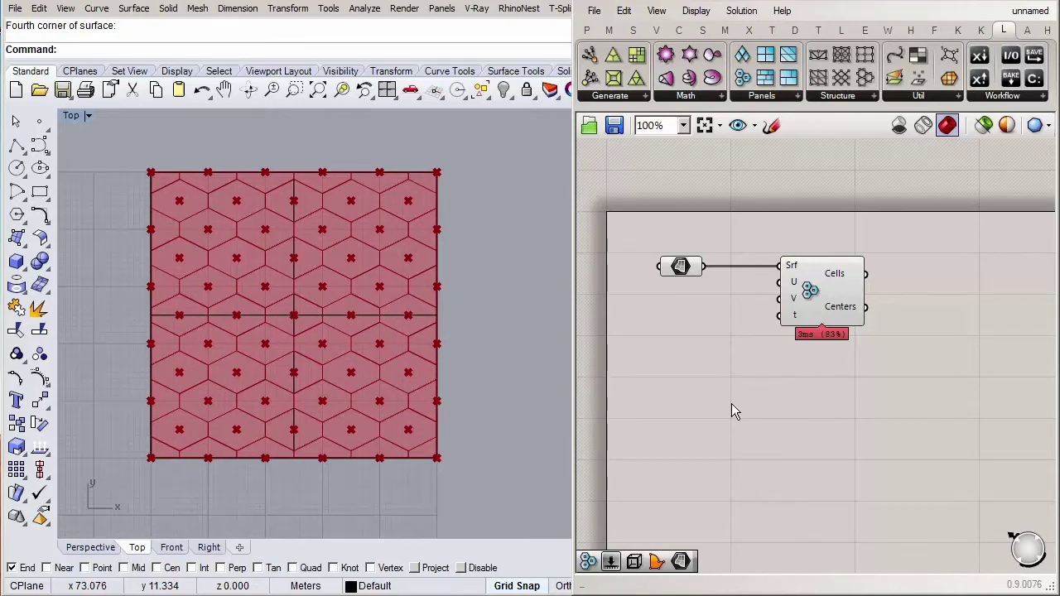
# Step: Add a Number Slider to the canvas below the Hexagon Cells component
pyautogui.doubleClick(731, 405)
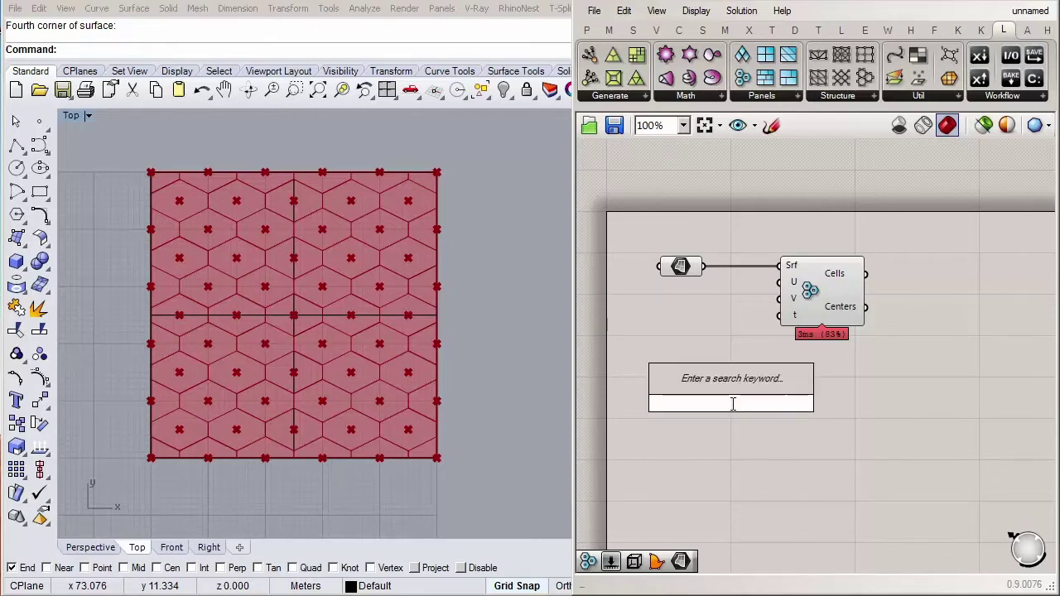
pyautogui.write('slider')
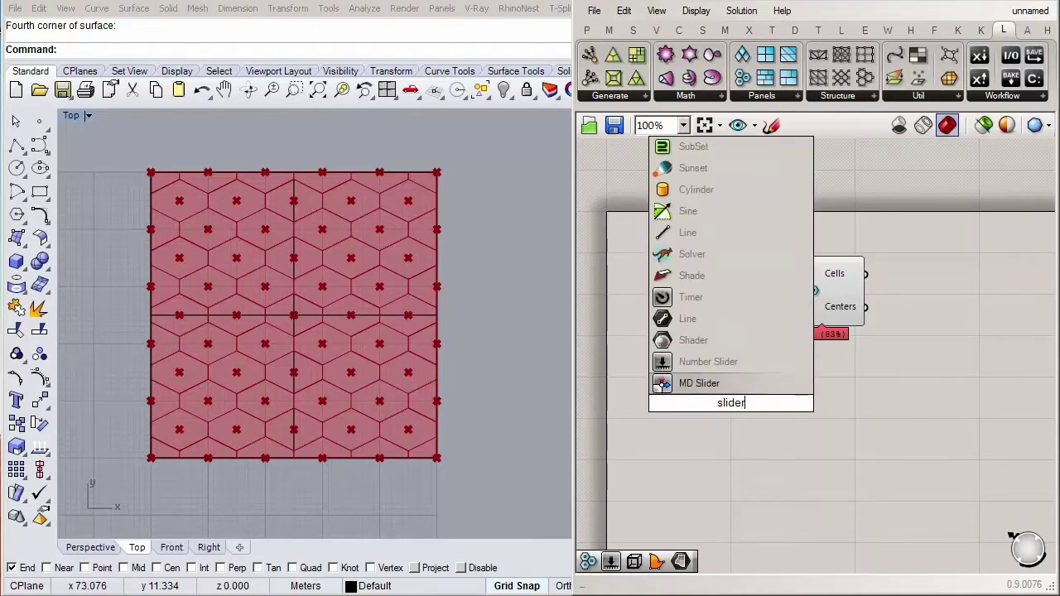
pyautogui.click(730, 365)
pyautogui.click(683, 406)
# Step: Configure the slider to whole numbers (N rounding) with a maximum of 50
pyautogui.doubleClick(686, 406)
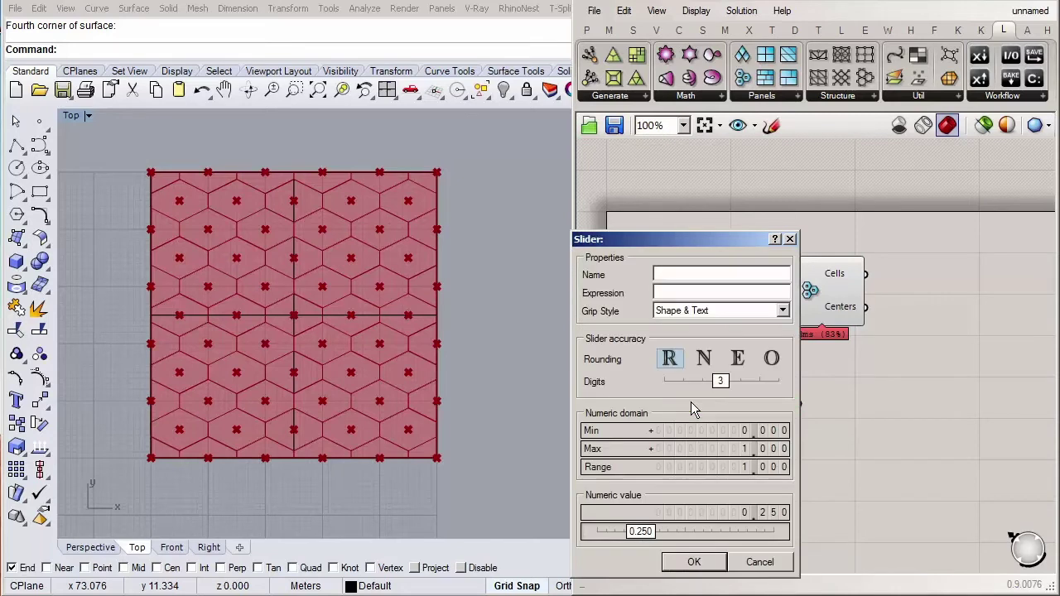
pyautogui.click(704, 359)
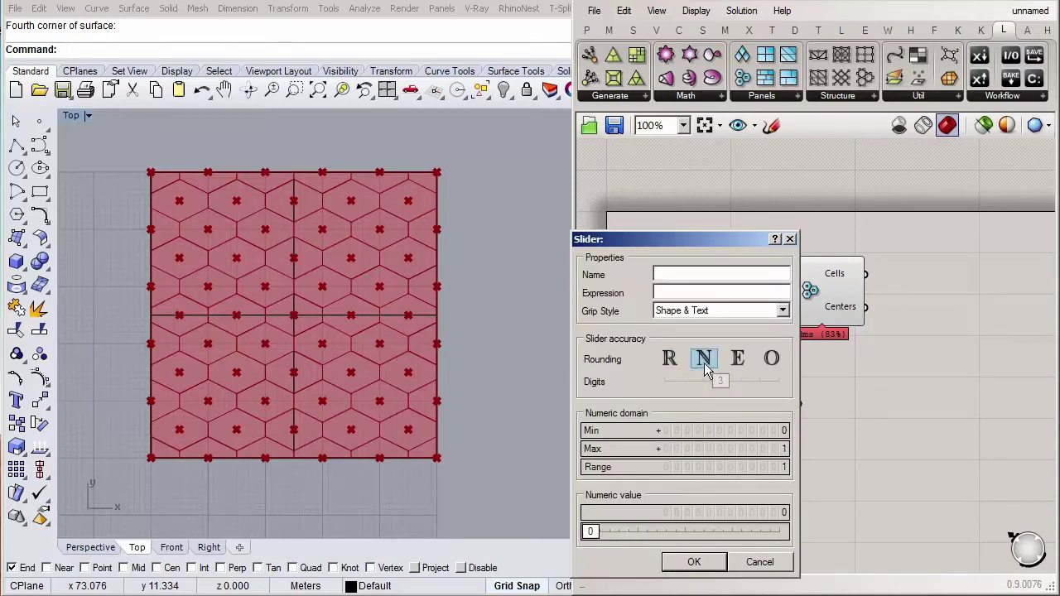
pyautogui.doubleClick(737, 449)
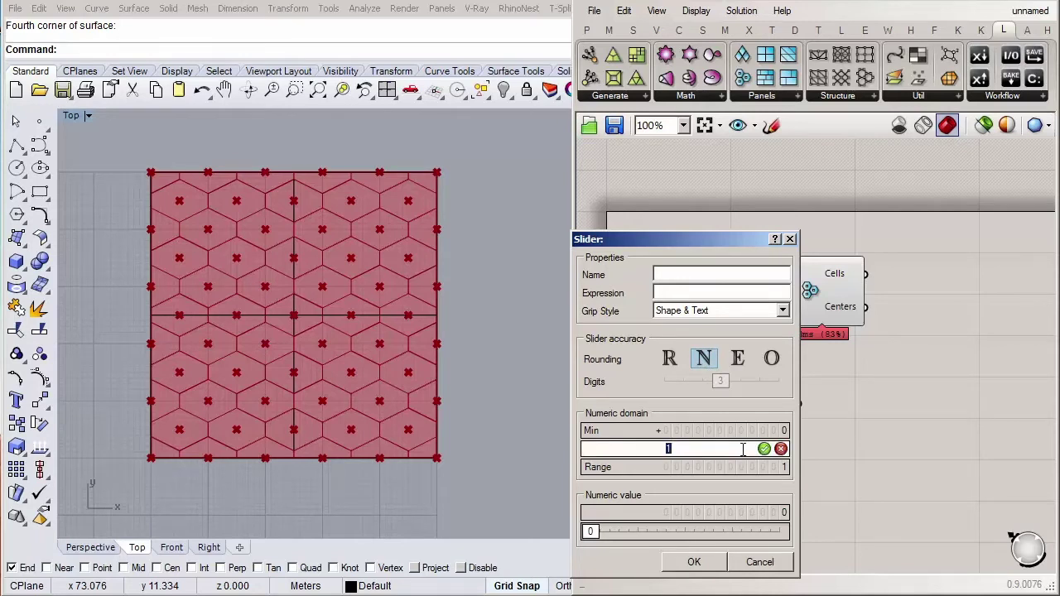
pyautogui.write('50')
pyautogui.press('Return')
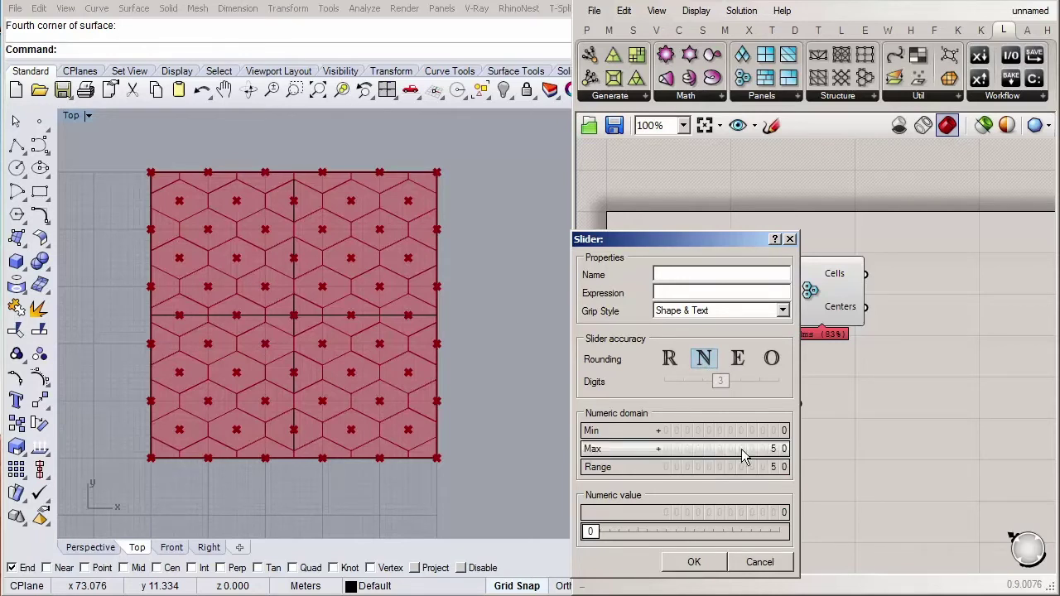
pyautogui.click(694, 561)
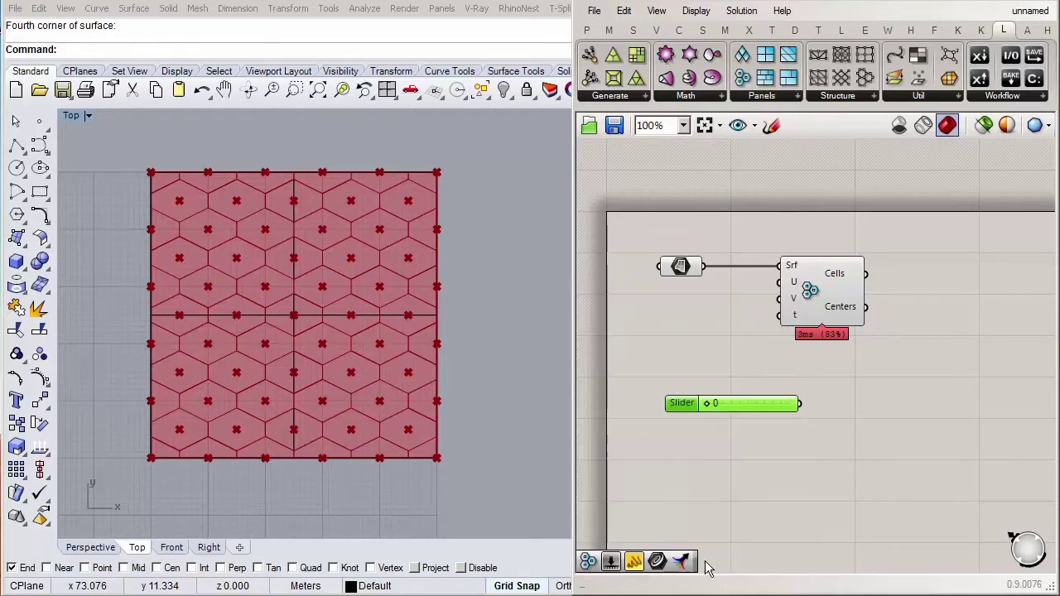
# Step: Move the slider beneath the Surface parameter and connect it to the U input of Hexagon Cells
pyautogui.moveTo(755, 404); pyautogui.dragTo(739, 295)
pyautogui.click(715, 306)
pyautogui.click(714, 288)
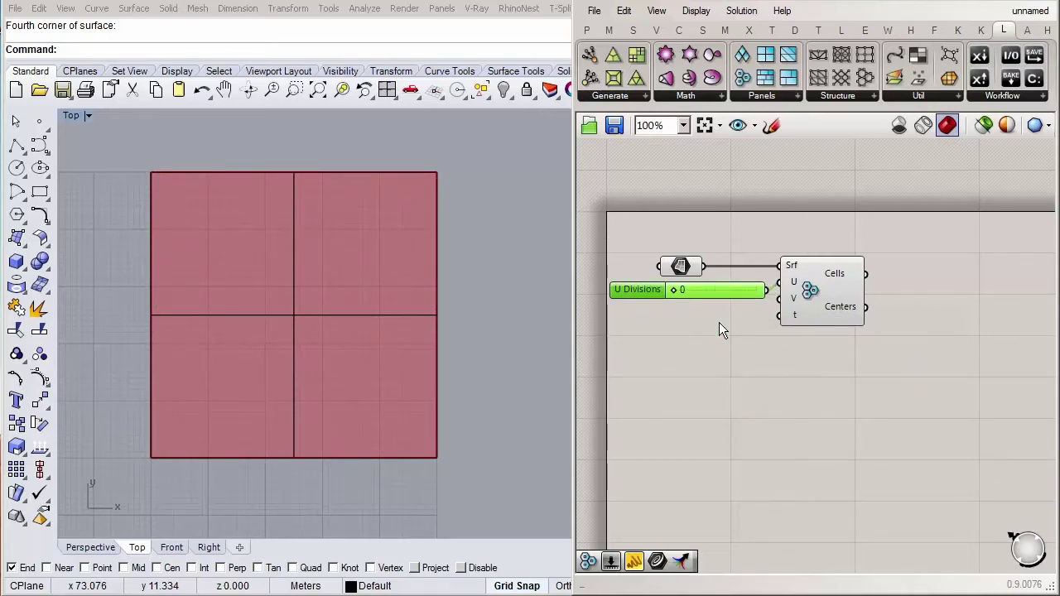
# Step: Duplicate the U Divisions slider, place the copy beneath it, and connect it to the V input of Hexagon Cells
pyautogui.hotkey('ctrl', 'v')
pyautogui.moveTo(744, 301); pyautogui.dragTo(731, 315)
pyautogui.click(826, 293)
pyautogui.moveTo(826, 293); pyautogui.dragTo(764, 309)
pyautogui.click(751, 313)
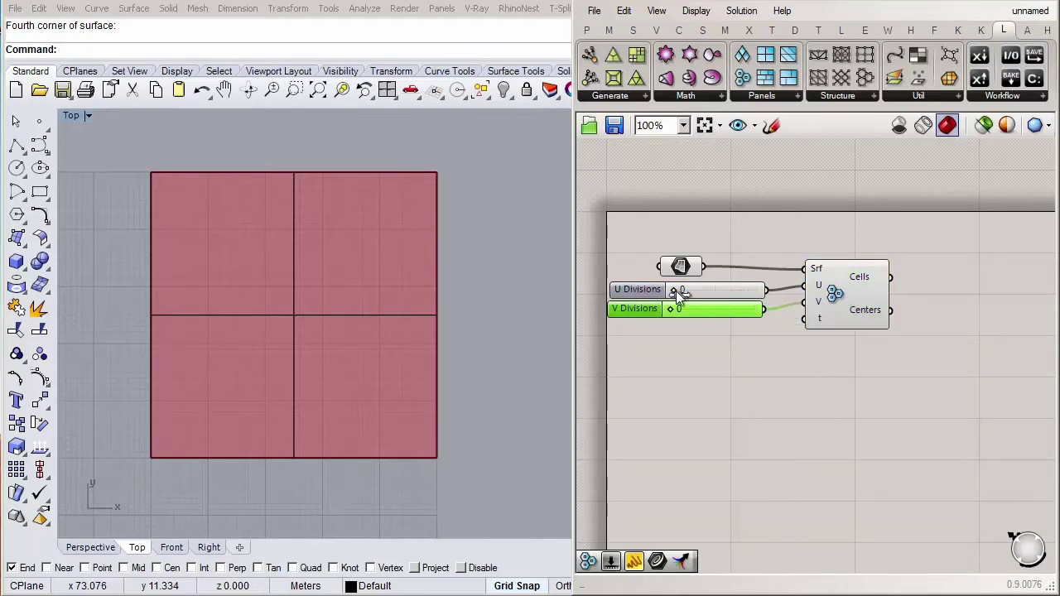
# Step: Set the U Divisions slider to 20 and the V Divisions slider to 10
pyautogui.moveTo(678, 295); pyautogui.dragTo(684, 297)
pyautogui.doubleClick(704, 290)
pyautogui.write('20')
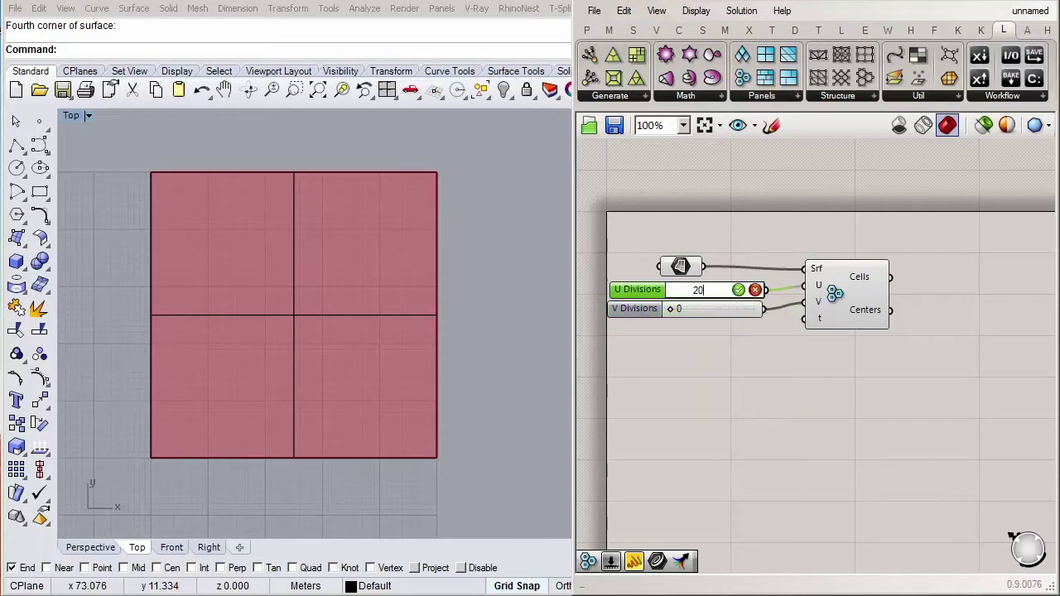
pyautogui.press('Return')
pyautogui.doubleClick(696, 308)
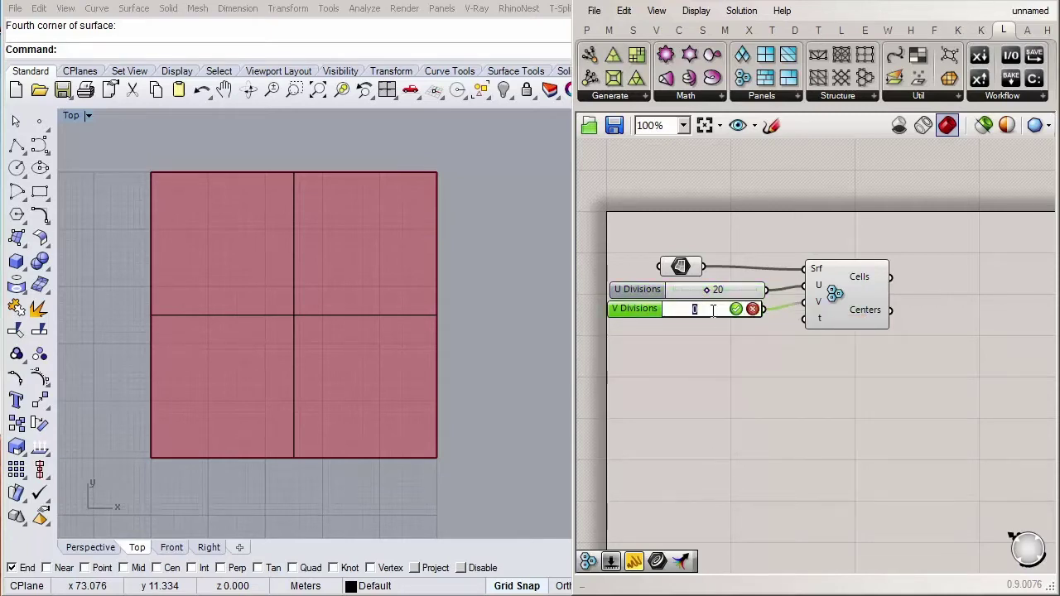
pyautogui.write('10')
pyautogui.press('Return')
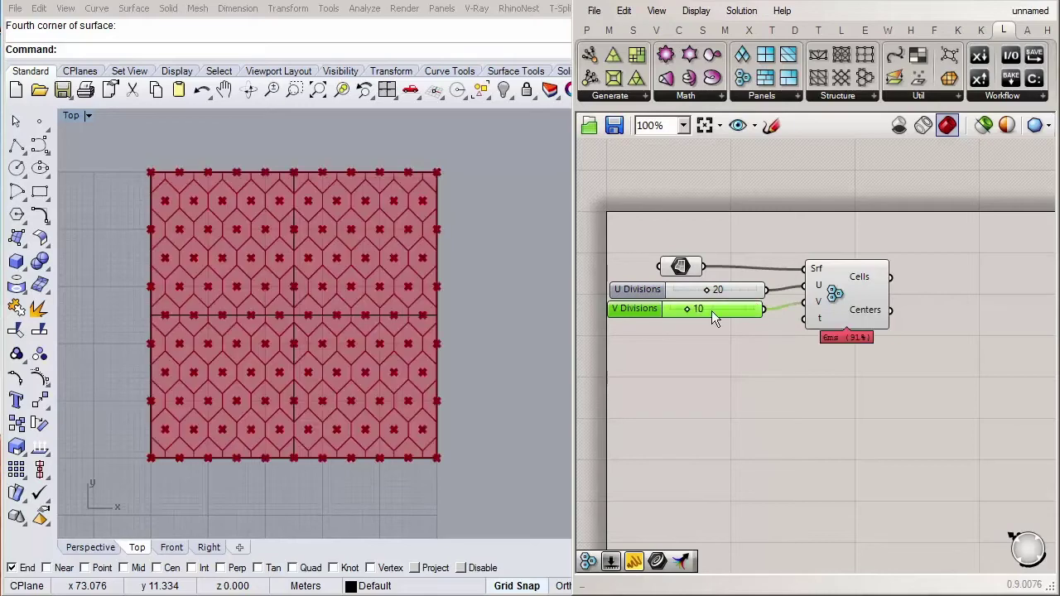
pyautogui.click(871, 329)
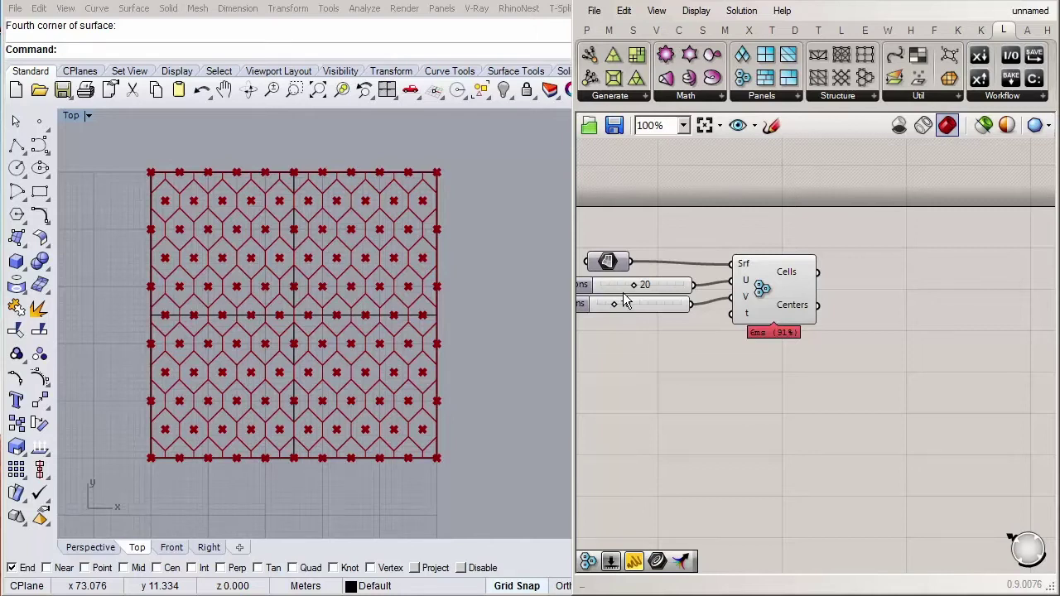
# Step: Add a Discontinuity component beside Hexagon Cells and connect the Cells output to its C input
pyautogui.moveTo(941, 339); pyautogui.dragTo(862, 375, button='right')
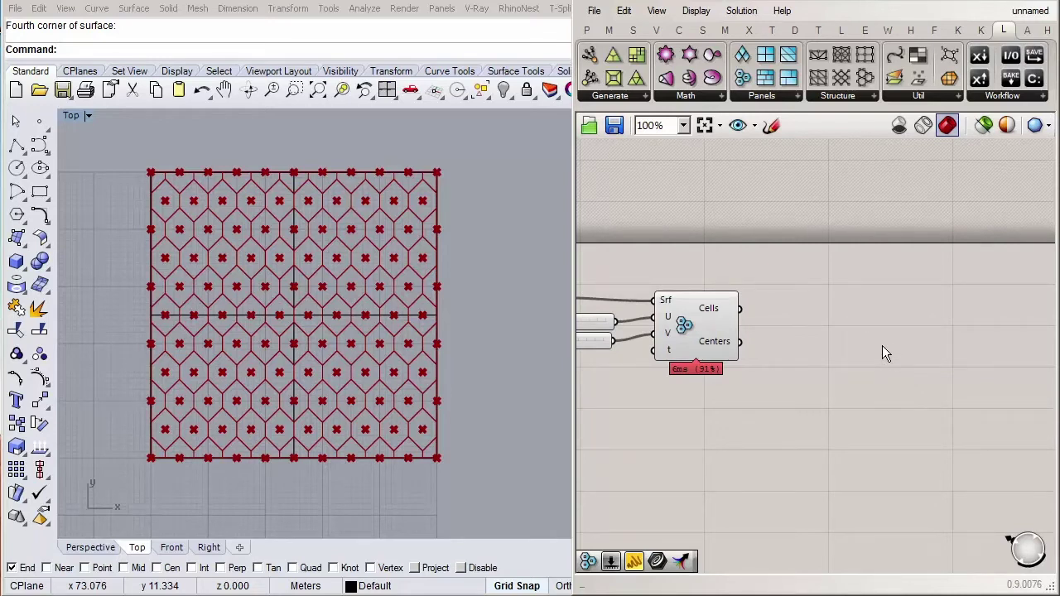
pyautogui.doubleClick(833, 383)
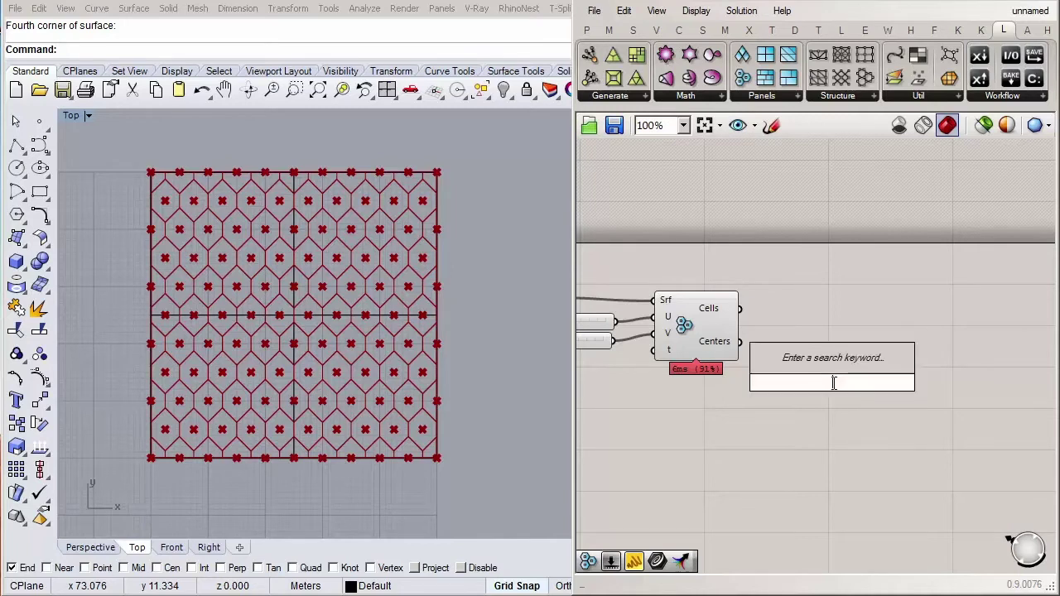
pyautogui.write('disc')
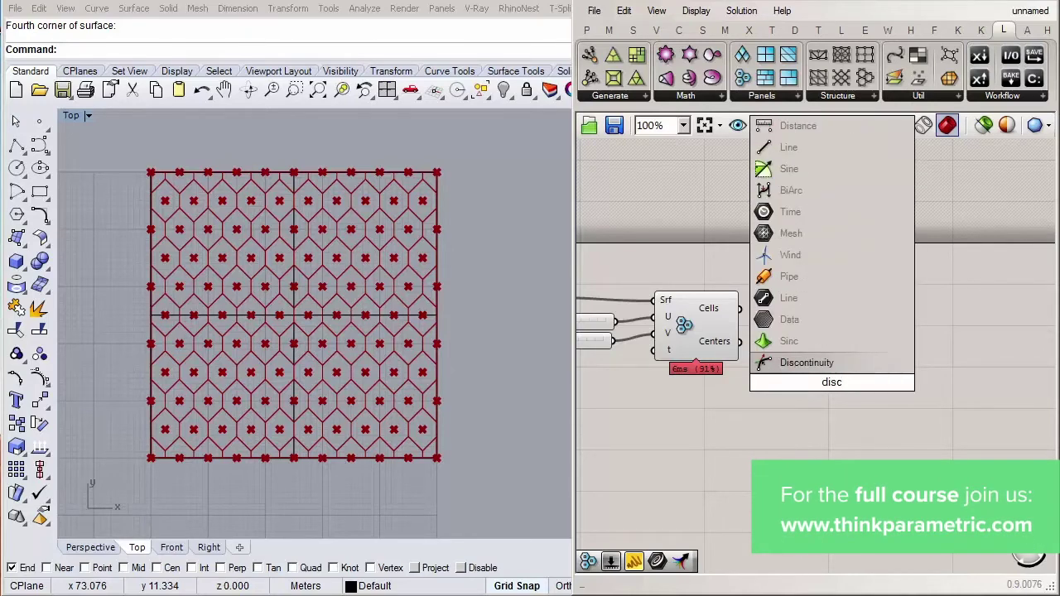
pyautogui.click(828, 363)
pyautogui.moveTo(828, 368); pyautogui.dragTo(828, 336)
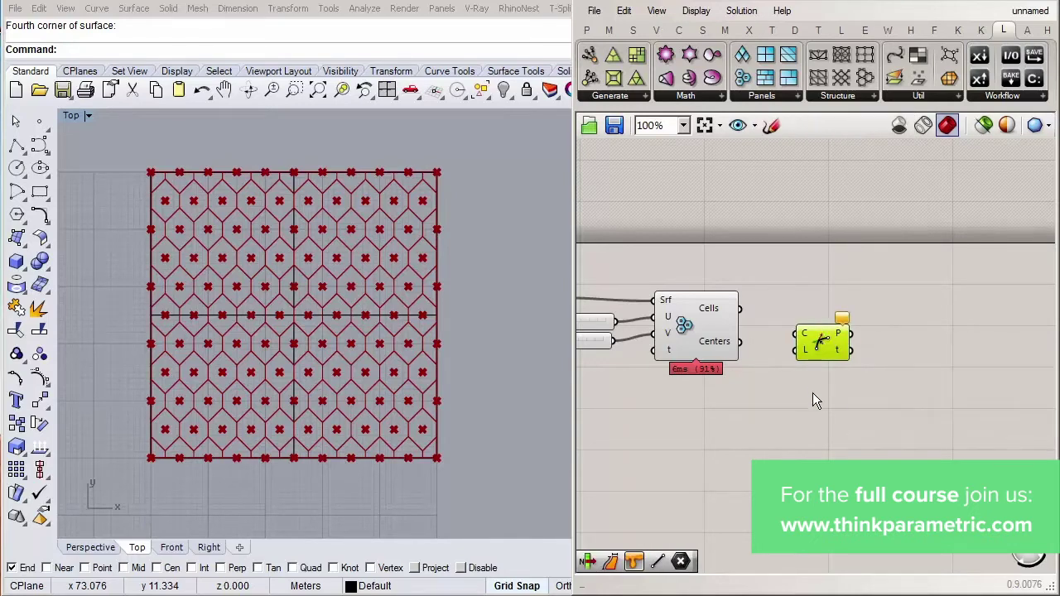
pyautogui.moveTo(744, 314); pyautogui.dragTo(816, 343)
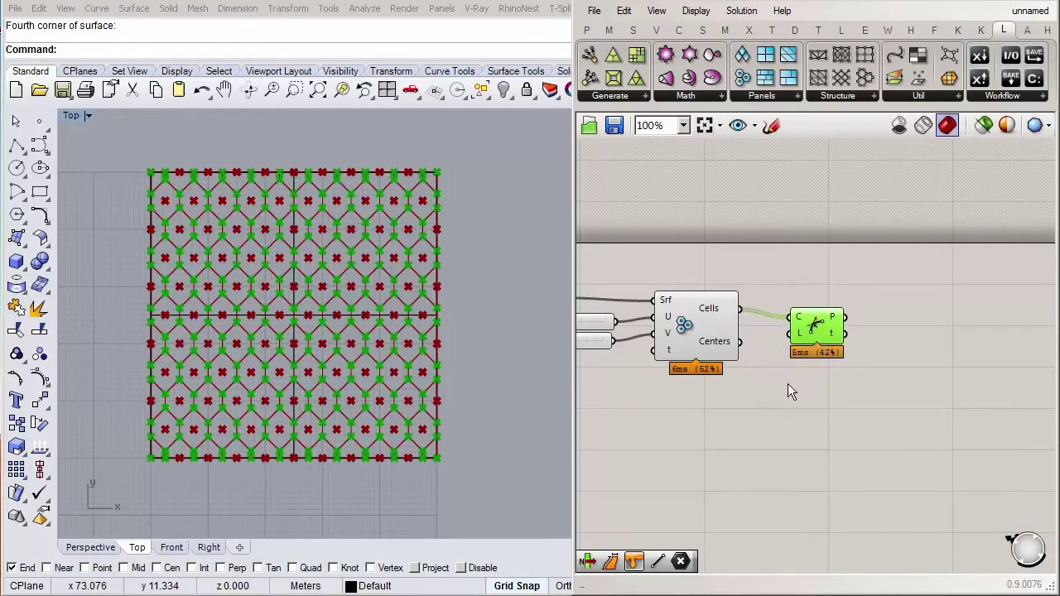
# Step: Turn off the preview of the Hexagon Cells component and inspect the data of the Discontinuity P output
pyautogui.click(729, 349)
pyautogui.press('space')
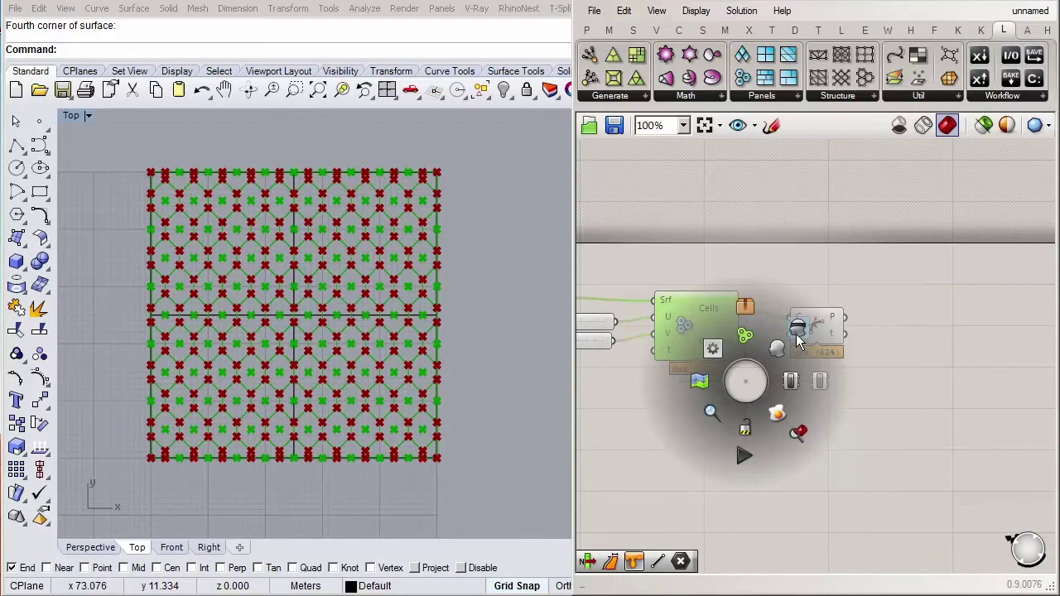
pyautogui.click(776, 350)
pyautogui.scroll(4, 871, 413)
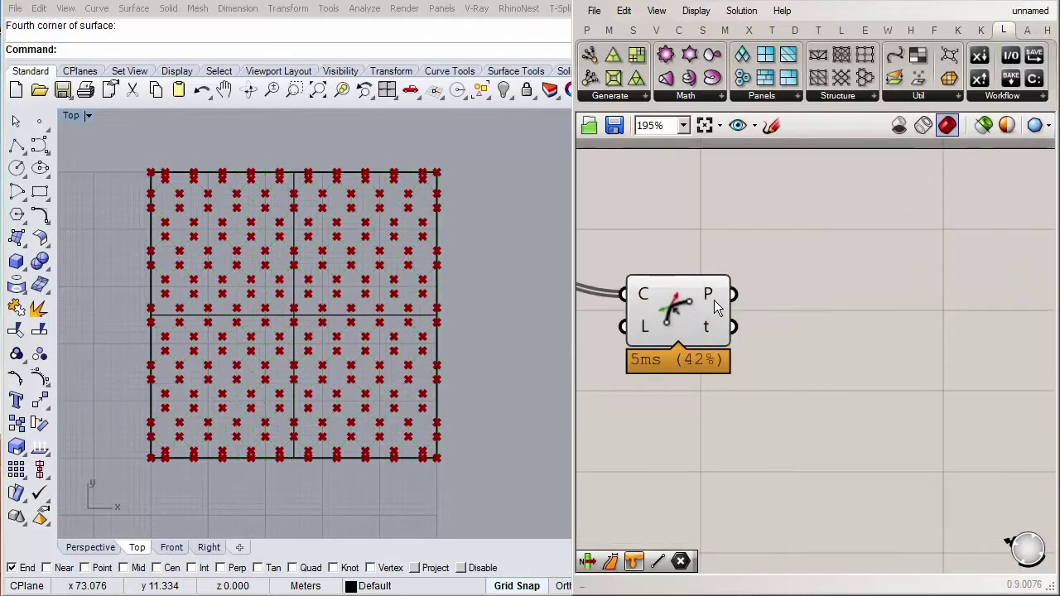
pyautogui.moveTo(715, 307)
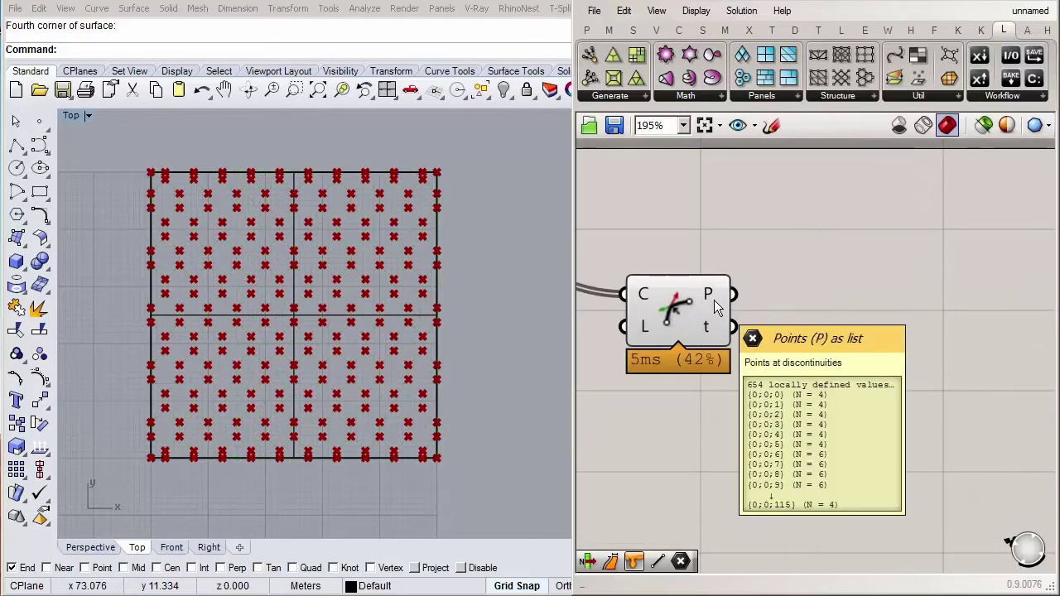
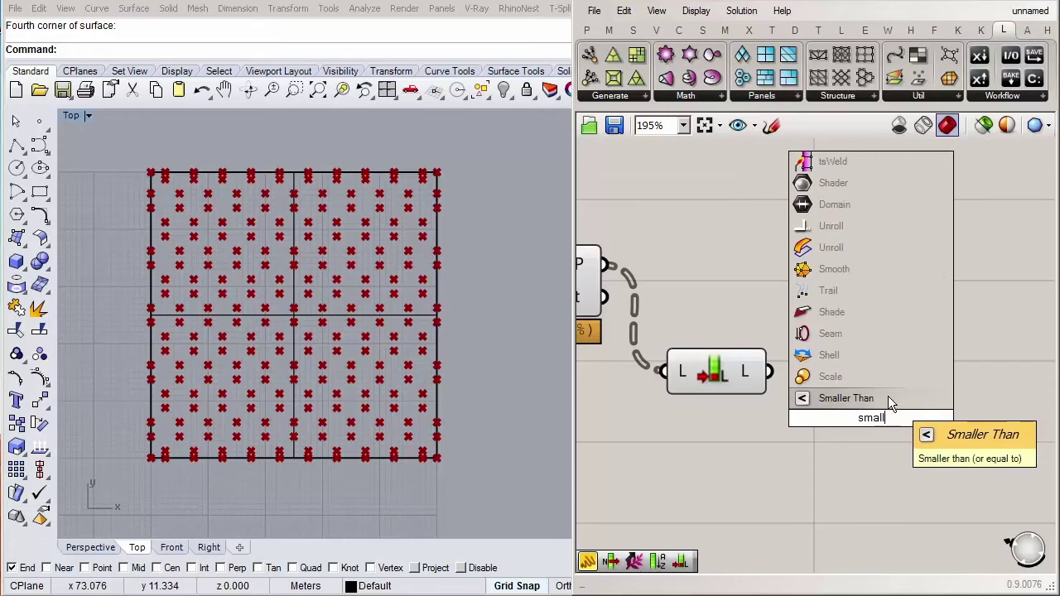
# Step: Add a Smaller Than component and connect the List Length output to its A input
pyautogui.click(888, 397)
pyautogui.scroll(-2, 890, 365)
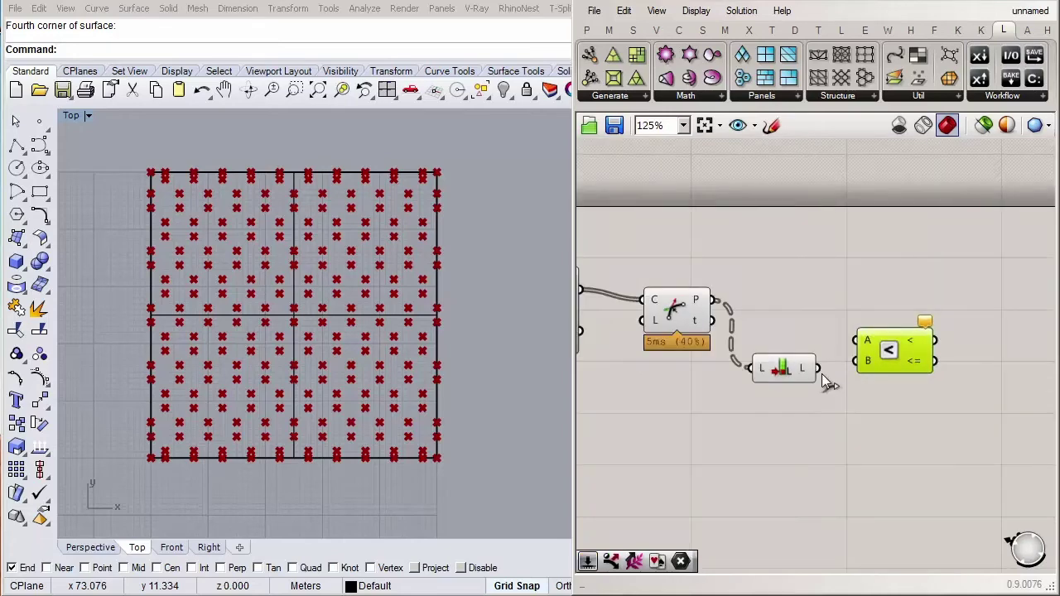
pyautogui.moveTo(819, 369); pyautogui.dragTo(912, 381)
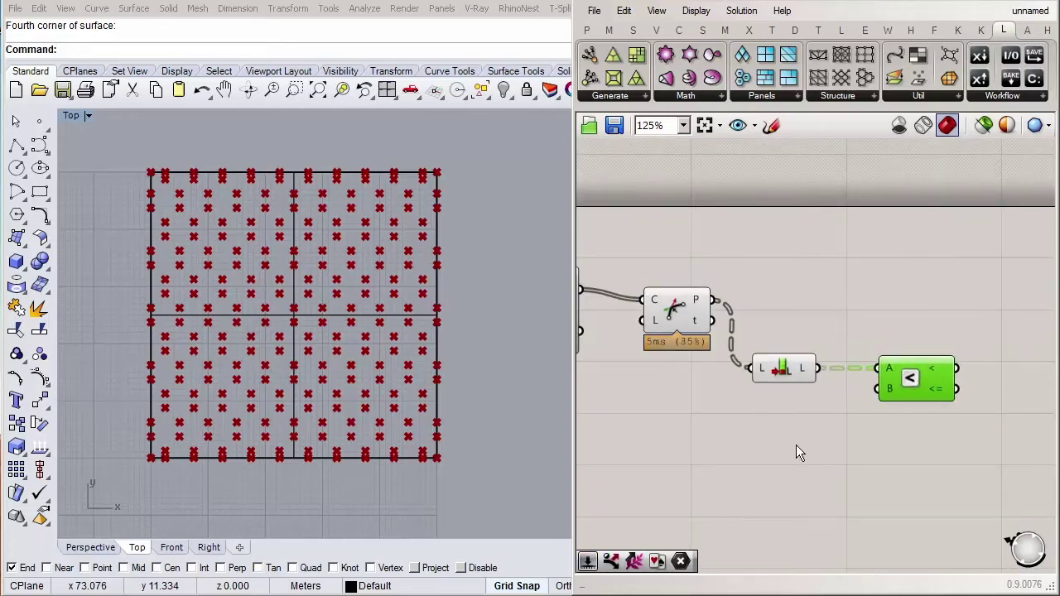
# Step: Add a Number Slider with the value 4 and place it just below the List Length component
pyautogui.doubleClick(762, 449)
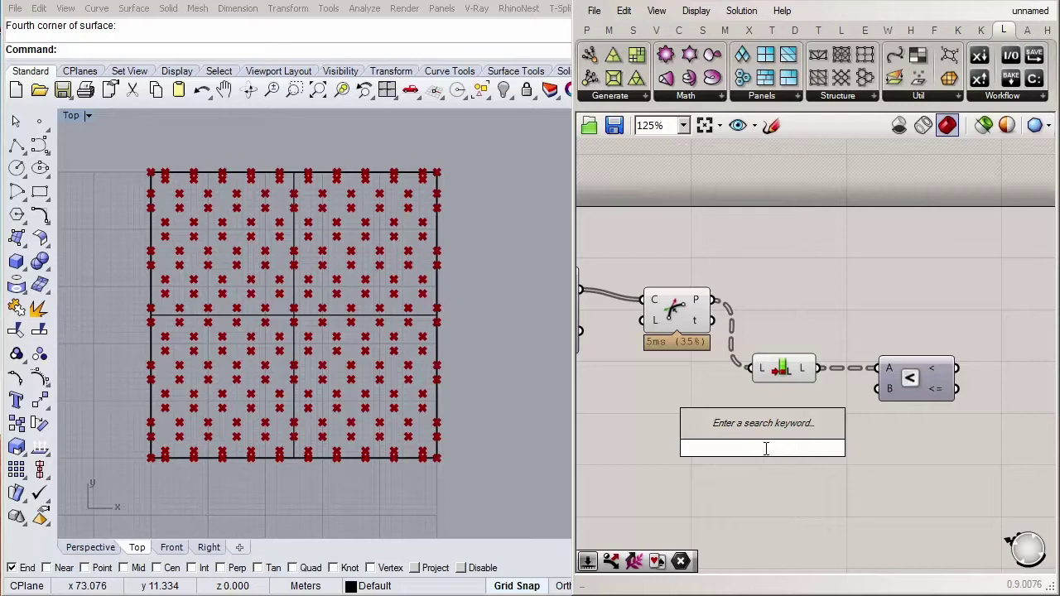
pyautogui.write('slider')
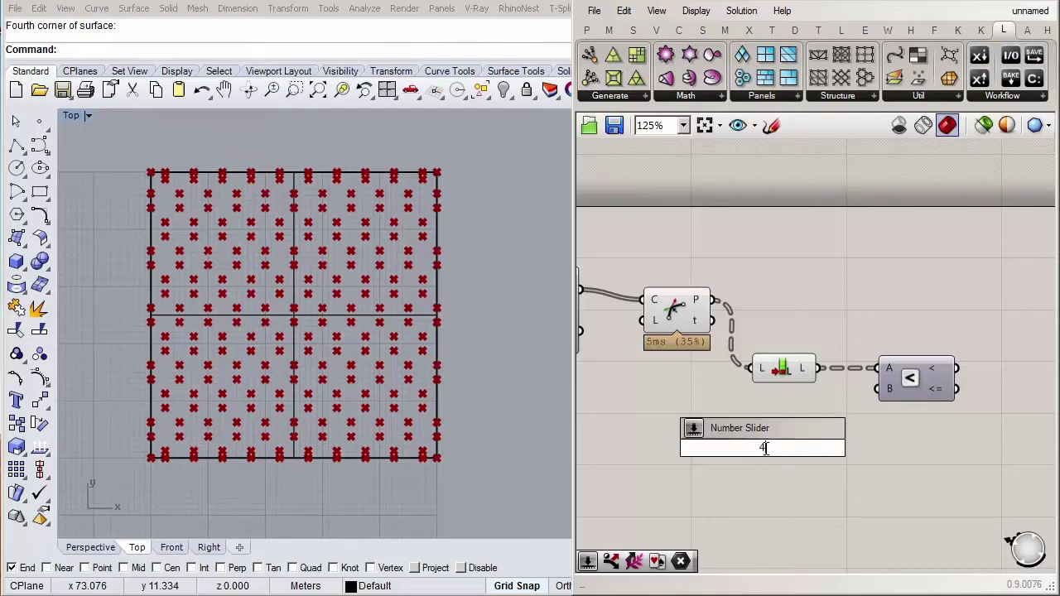
pyautogui.press('Return')
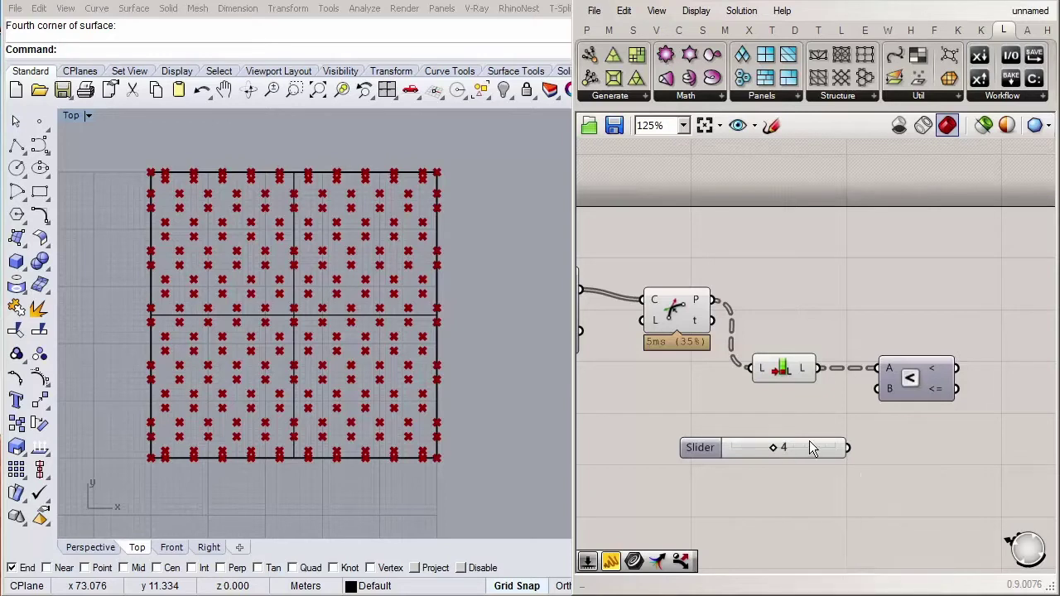
pyautogui.moveTo(816, 447); pyautogui.dragTo(812, 422)
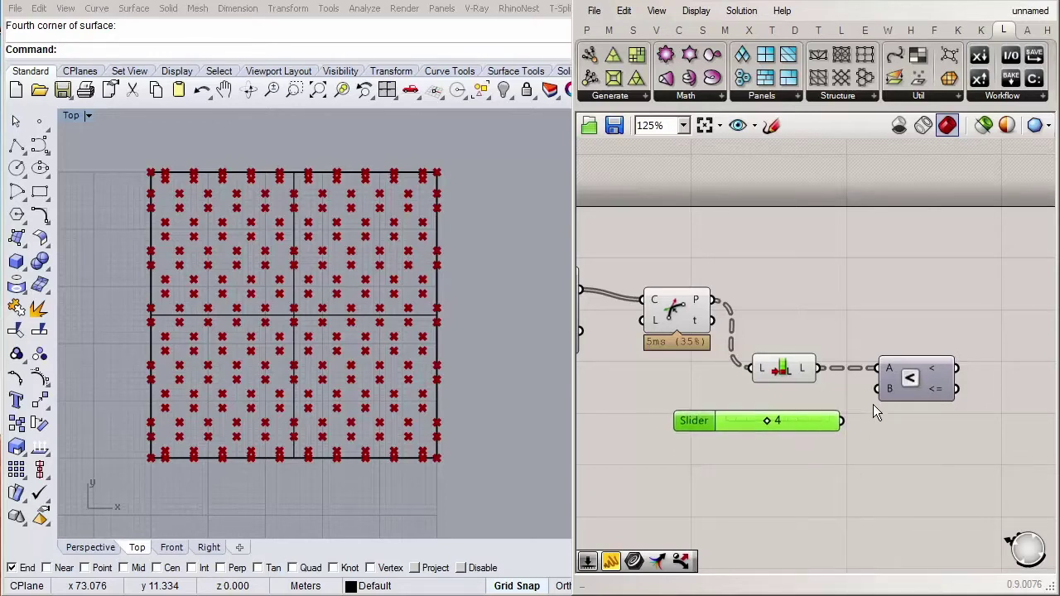
# Step: Set the new slider to 6 and connect it to the B input of Smaller Than
pyautogui.doubleClick(796, 428)
pyautogui.write('6')
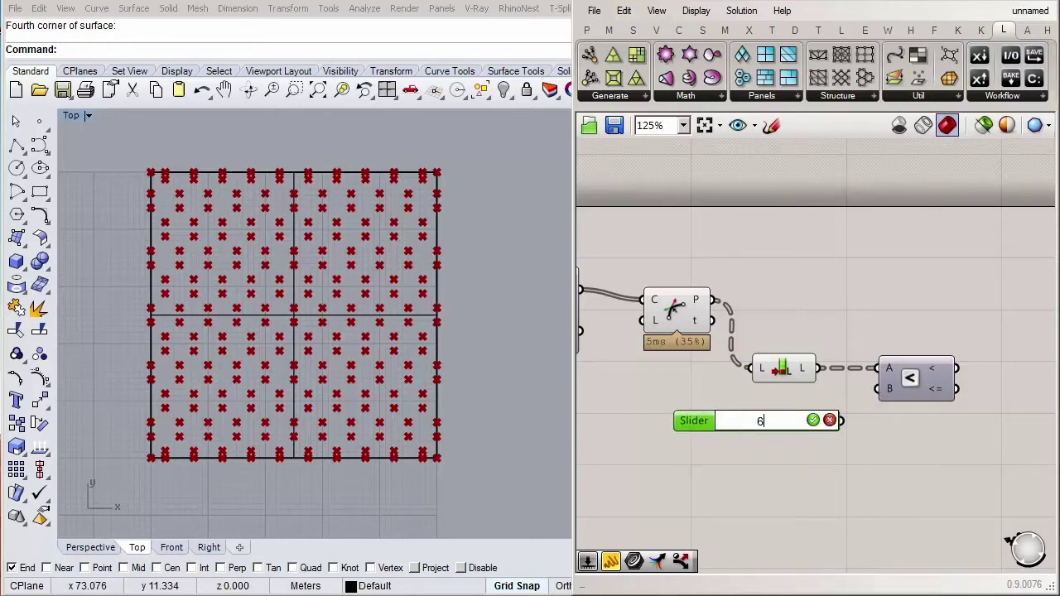
pyautogui.press('Return')
pyautogui.moveTo(880, 390); pyautogui.dragTo(843, 421)
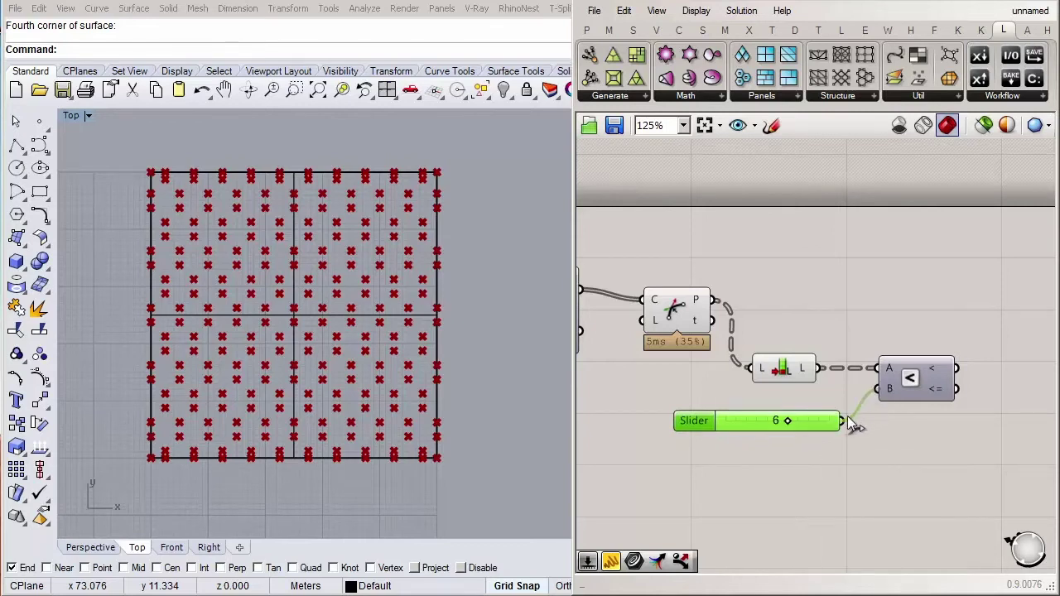
# Step: Add a Dispatch component to the canvas beyond the outputs of Smaller Than
pyautogui.moveTo(917, 440); pyautogui.dragTo(937, 379, button='right')
pyautogui.doubleClick(931, 363)
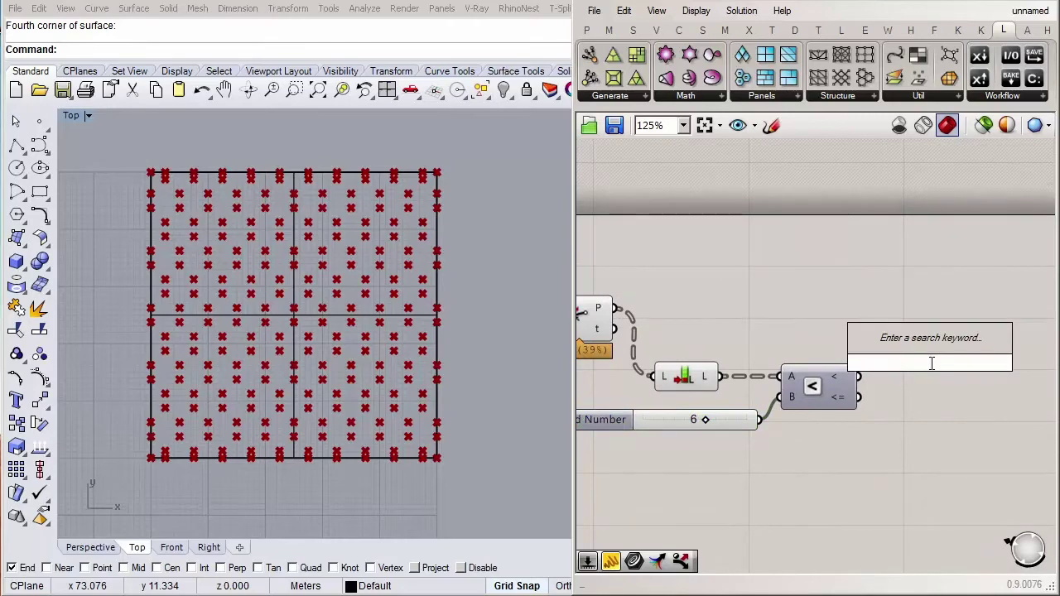
pyautogui.write('dis')
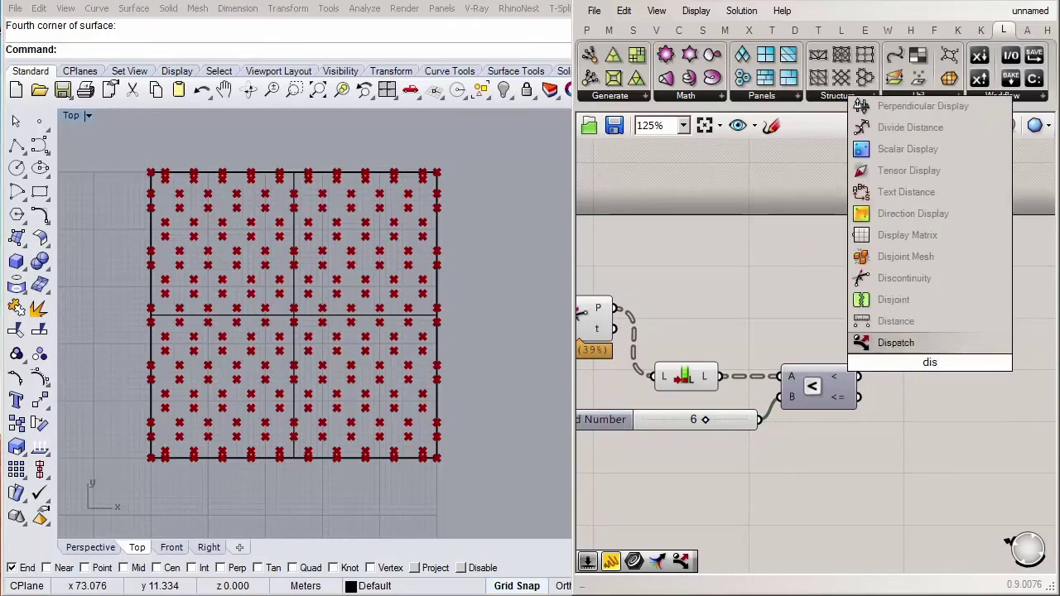
pyautogui.click(933, 345)
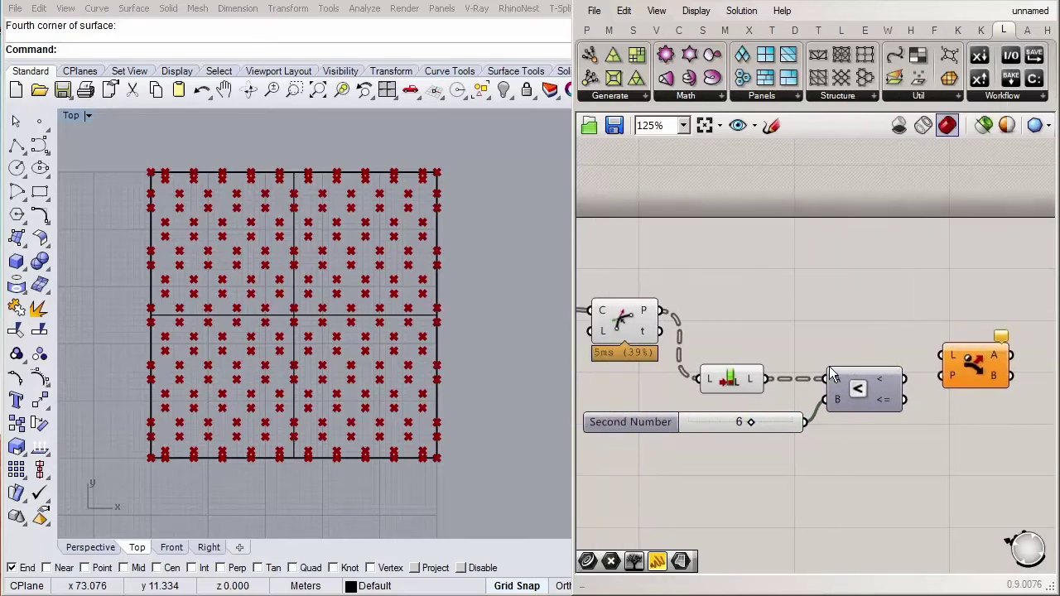
# Step: Move the Discontinuity component down in line with List Length and inspect the data of the Smaller Than < output
pyautogui.moveTo(829, 366); pyautogui.dragTo(828, 376, button='right')
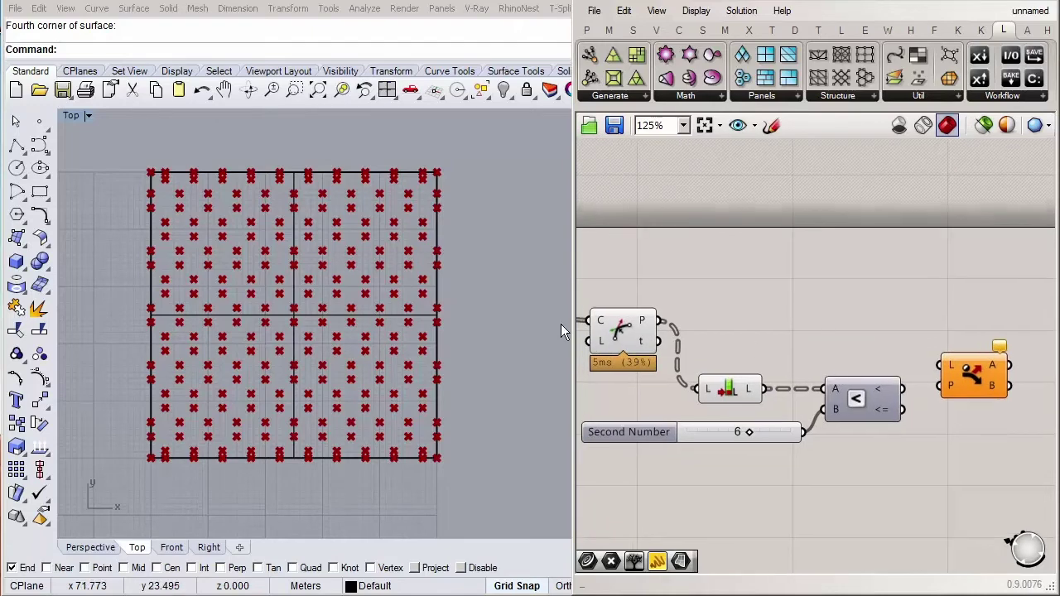
pyautogui.moveTo(622, 331); pyautogui.dragTo(618, 376)
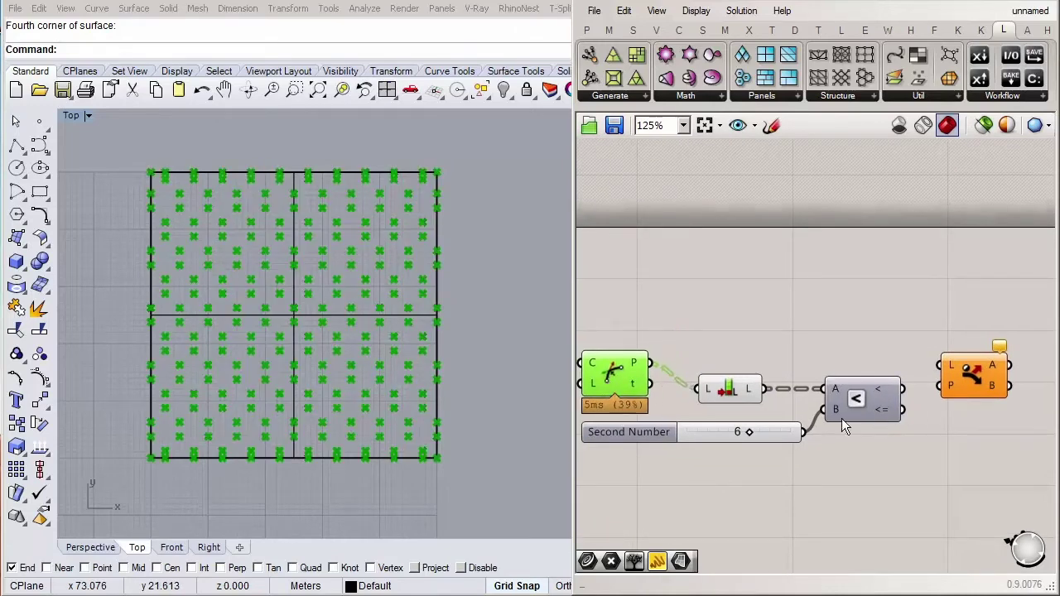
pyautogui.moveTo(918, 410); pyautogui.dragTo(918, 399, button='right')
pyautogui.moveTo(889, 389)
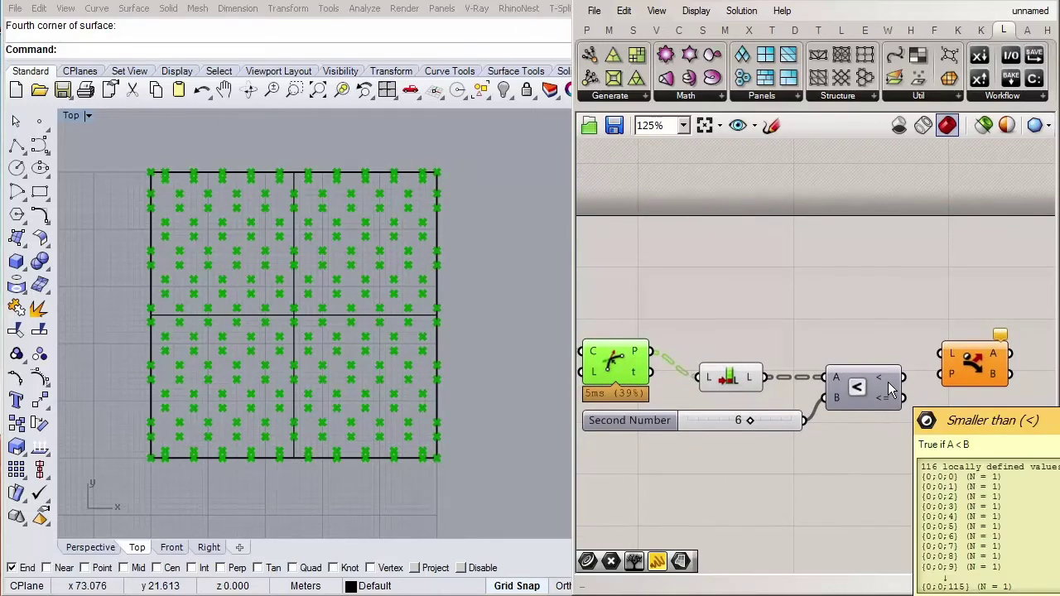
# Step: Move the Dispatch component higher on the canvas and connect the Cells output of Hexagon Cells to its L input
pyautogui.scroll(-1, 888, 381)
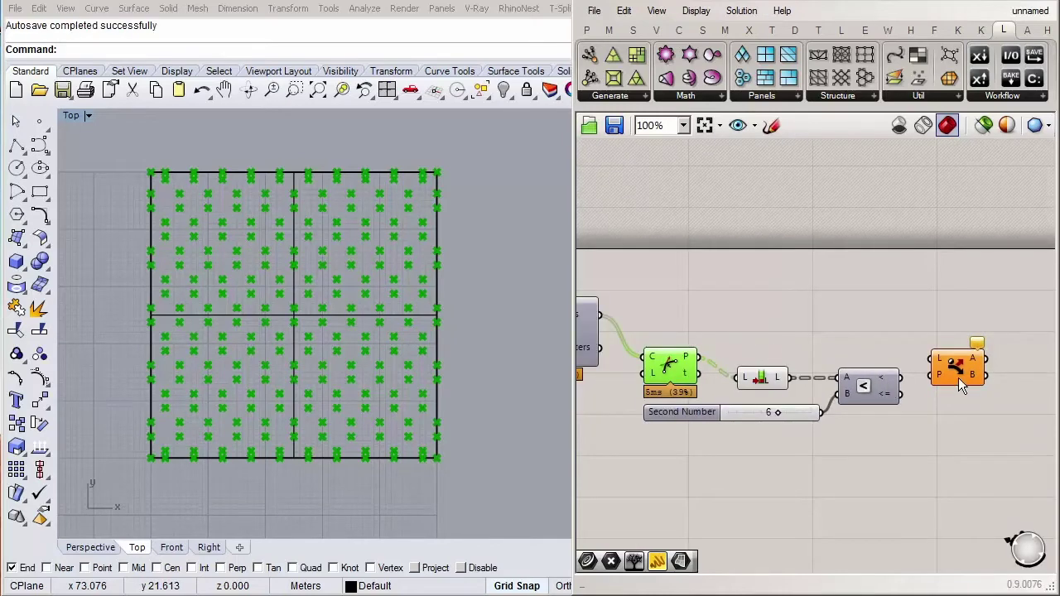
pyautogui.moveTo(959, 369); pyautogui.dragTo(958, 335)
pyautogui.moveTo(826, 314); pyautogui.dragTo(844, 310, button='right')
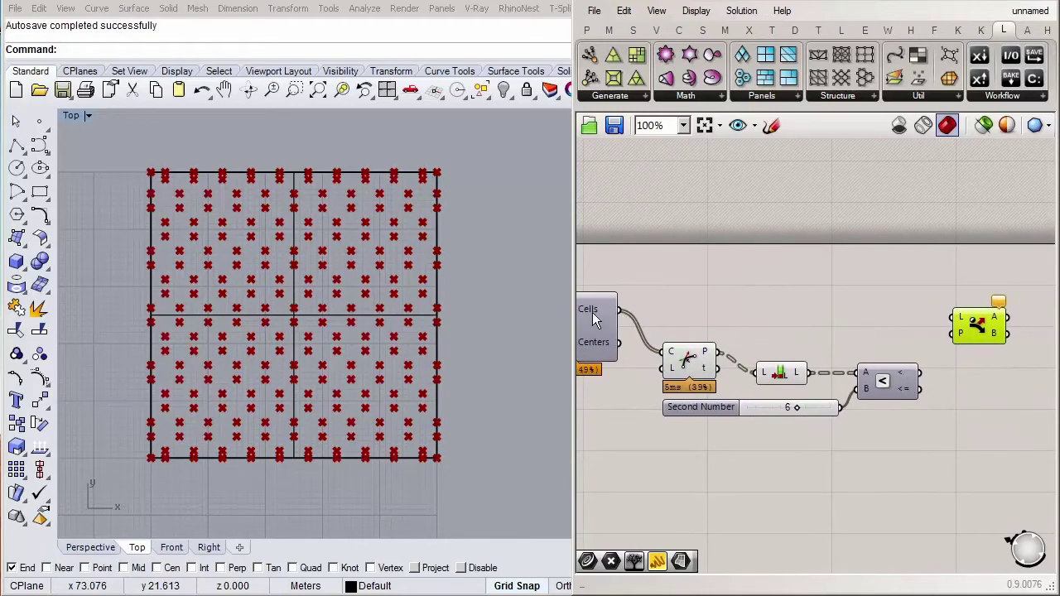
pyautogui.moveTo(616, 310); pyautogui.dragTo(961, 322)
# Step: Graft the L input of Dispatch and connect the < output of Smaller Than to its P input
pyautogui.scroll(2, 976, 339)
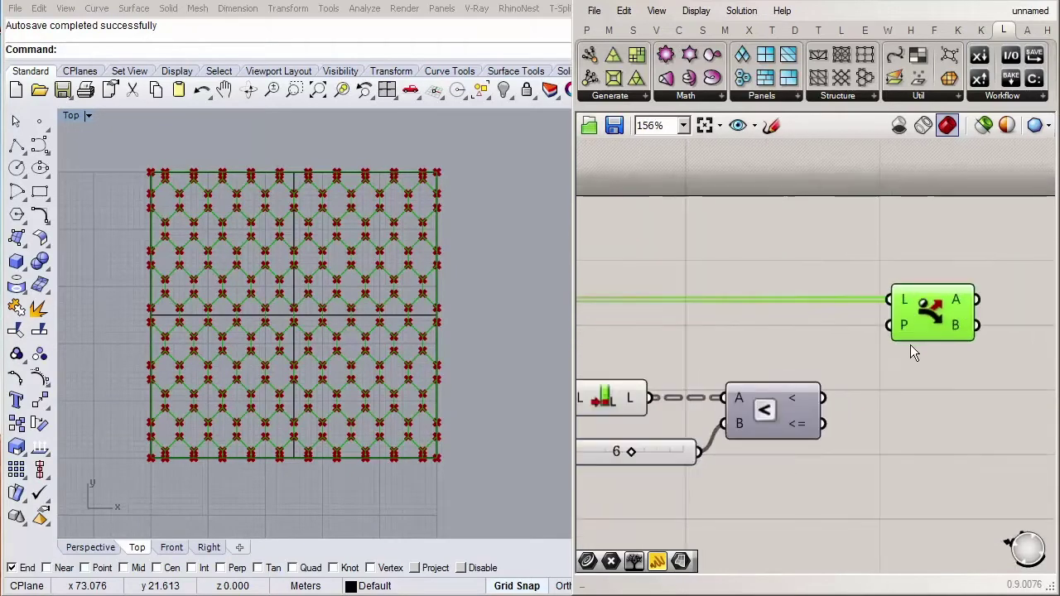
pyautogui.rightClick(905, 302)
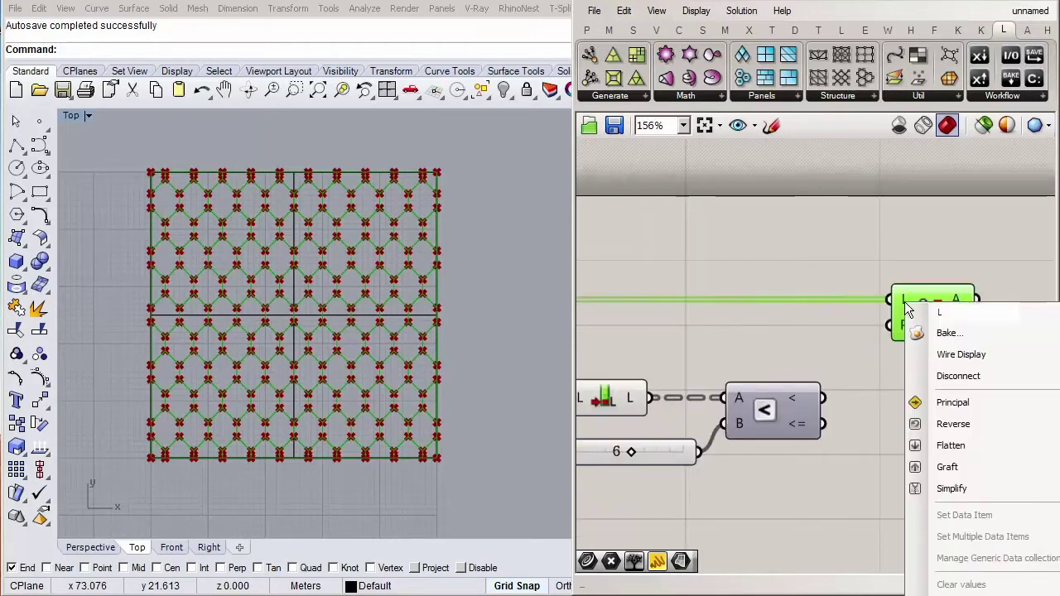
pyautogui.click(935, 469)
pyautogui.click(836, 409)
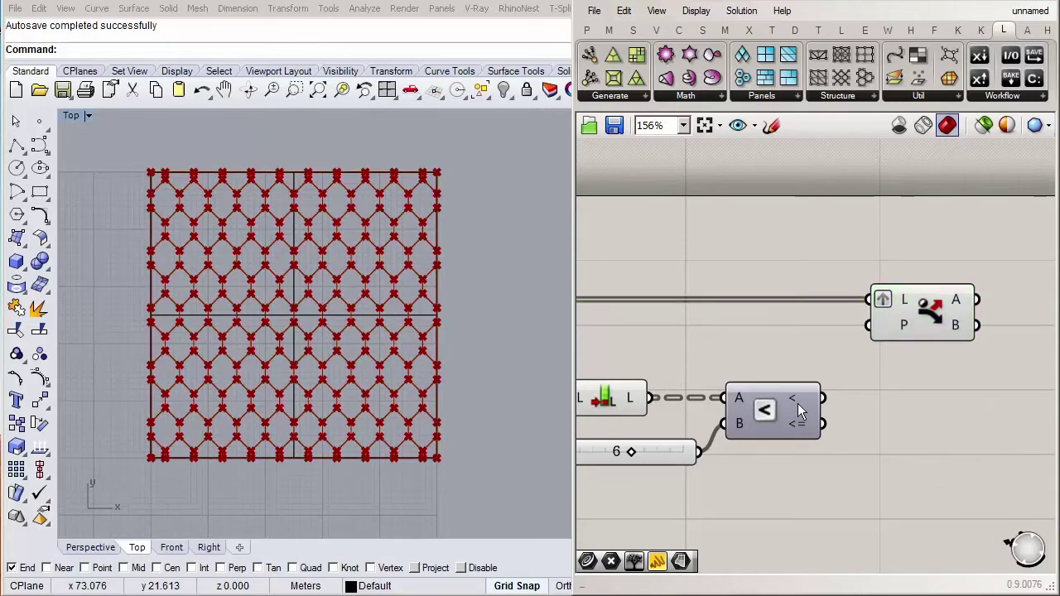
pyautogui.moveTo(797, 404)
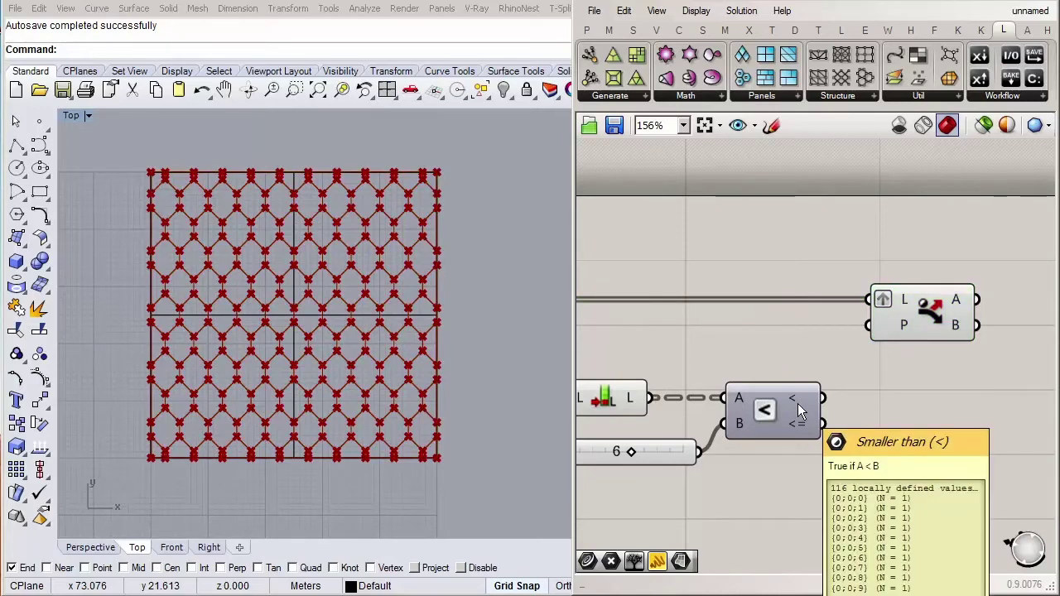
pyautogui.moveTo(828, 408); pyautogui.dragTo(859, 341)
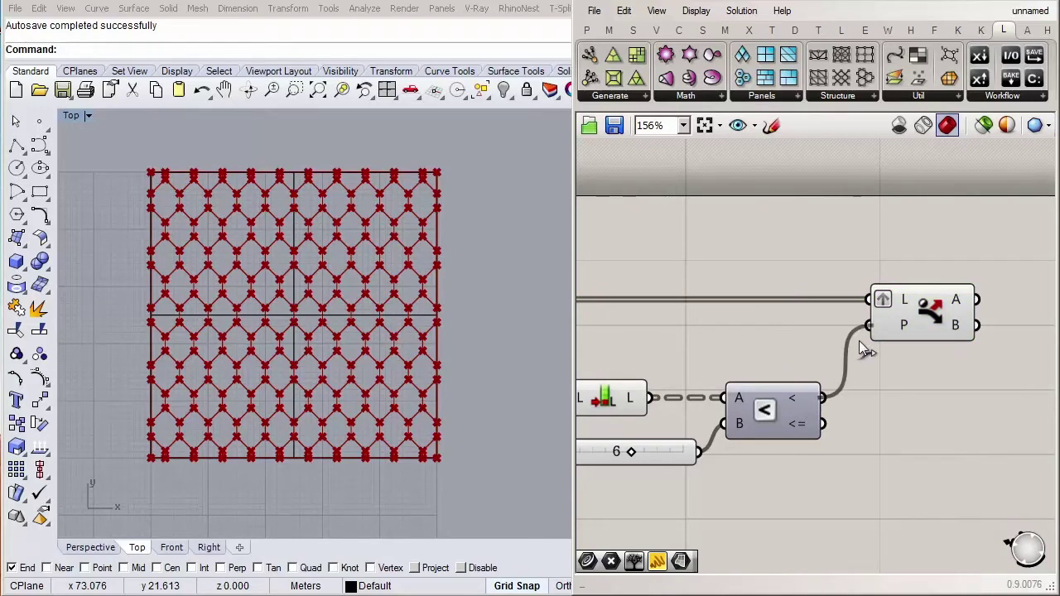
# Step: Add a Curve parameter beyond the Dispatch component and connect the B output of Dispatch to it
pyautogui.moveTo(957, 372); pyautogui.dragTo(779, 369, button='right')
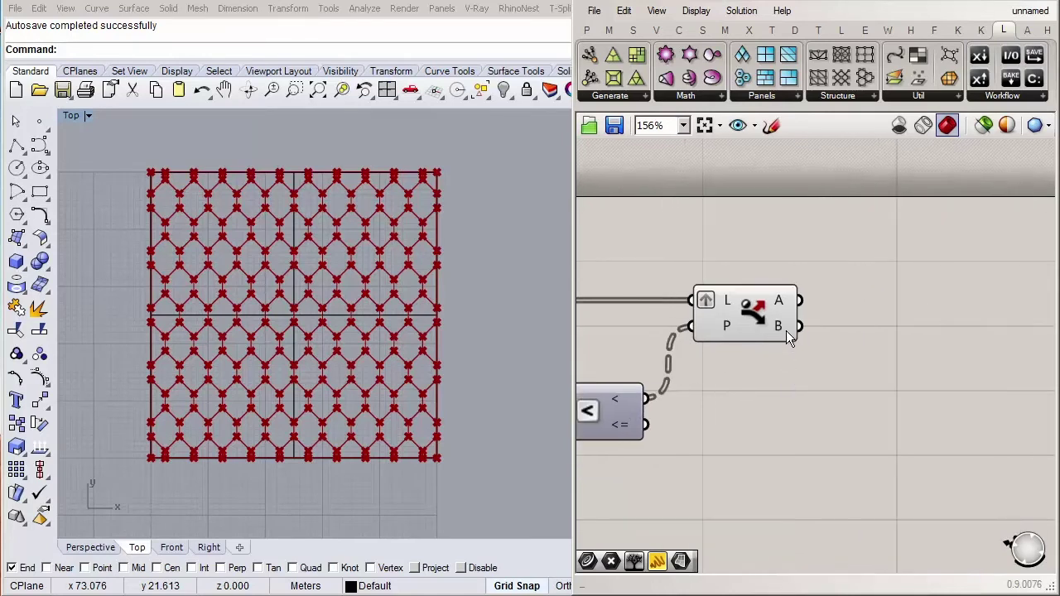
pyautogui.doubleClick(907, 404)
pyautogui.write('curve')
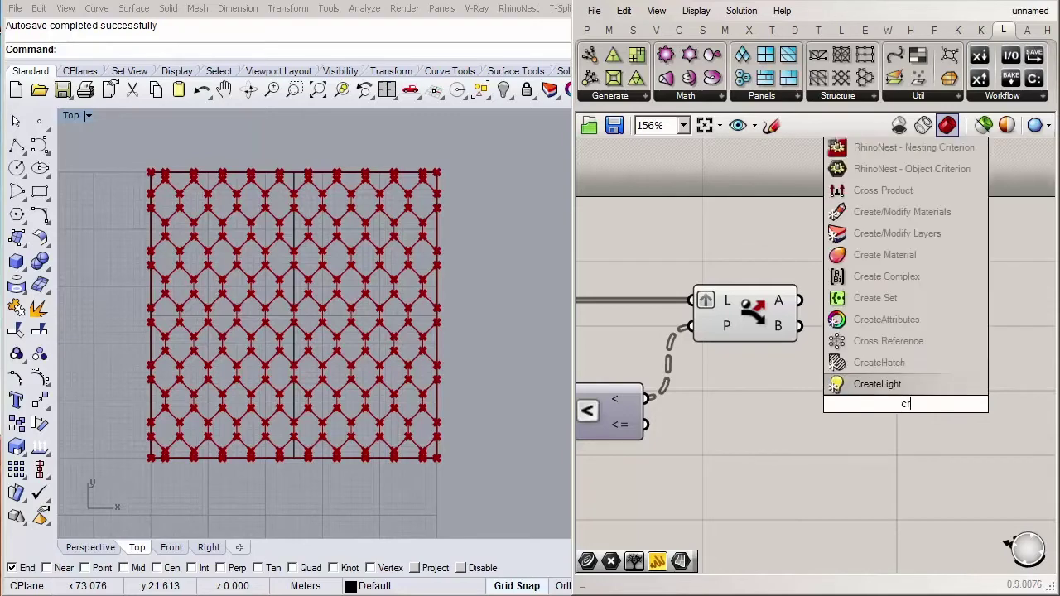
pyautogui.press('Return')
pyautogui.moveTo(828, 352); pyautogui.dragTo(869, 404)
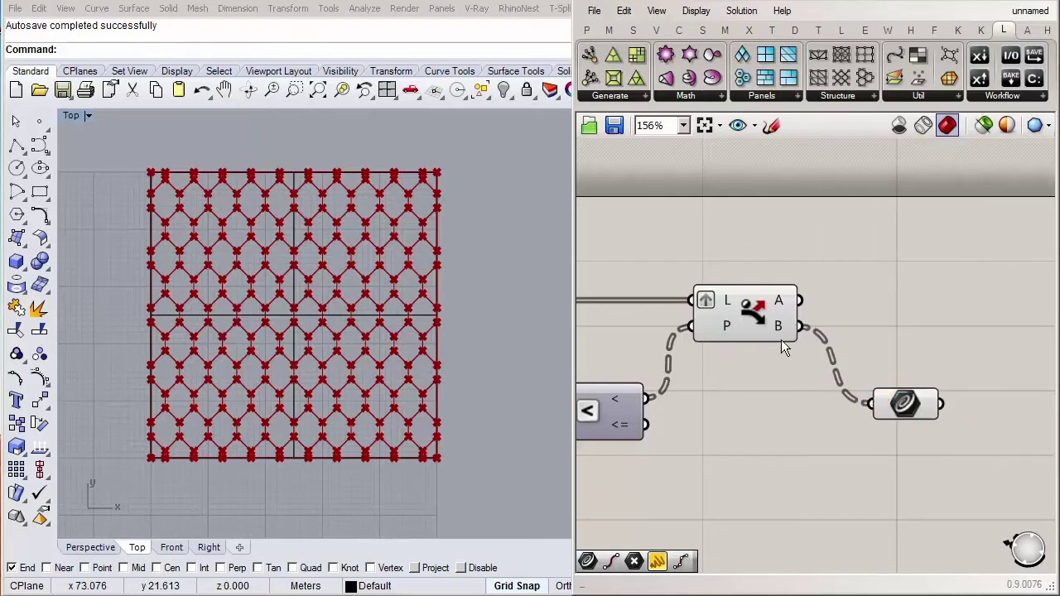
# Step: Turn off the preview of Dispatch and of the selected Discontinuity, List Length and Second Number slider
pyautogui.click(778, 335)
pyautogui.middleClick(788, 414)
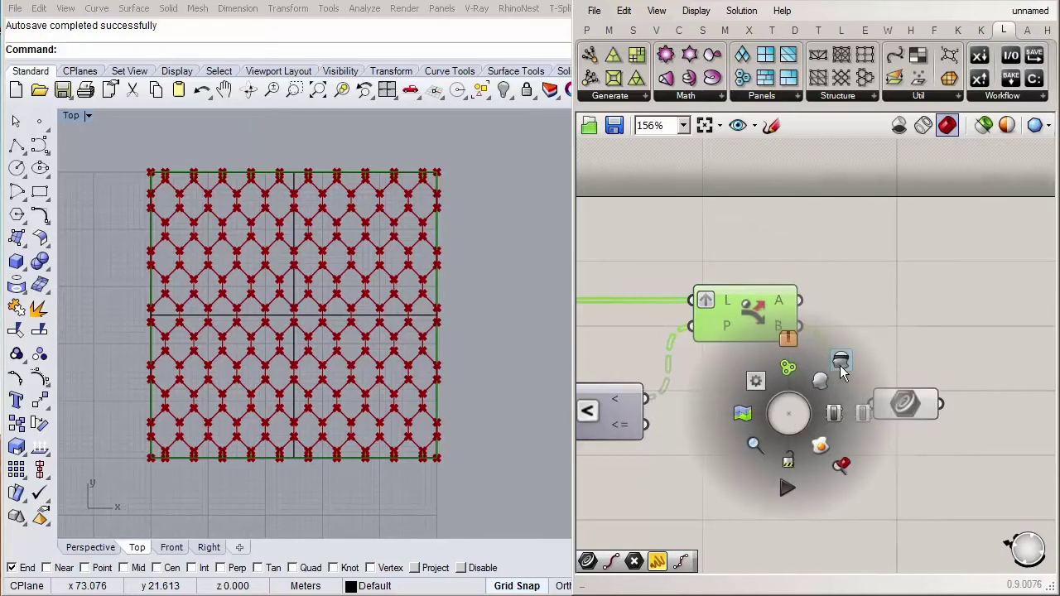
pyautogui.click(841, 366)
pyautogui.scroll(-3, 878, 405)
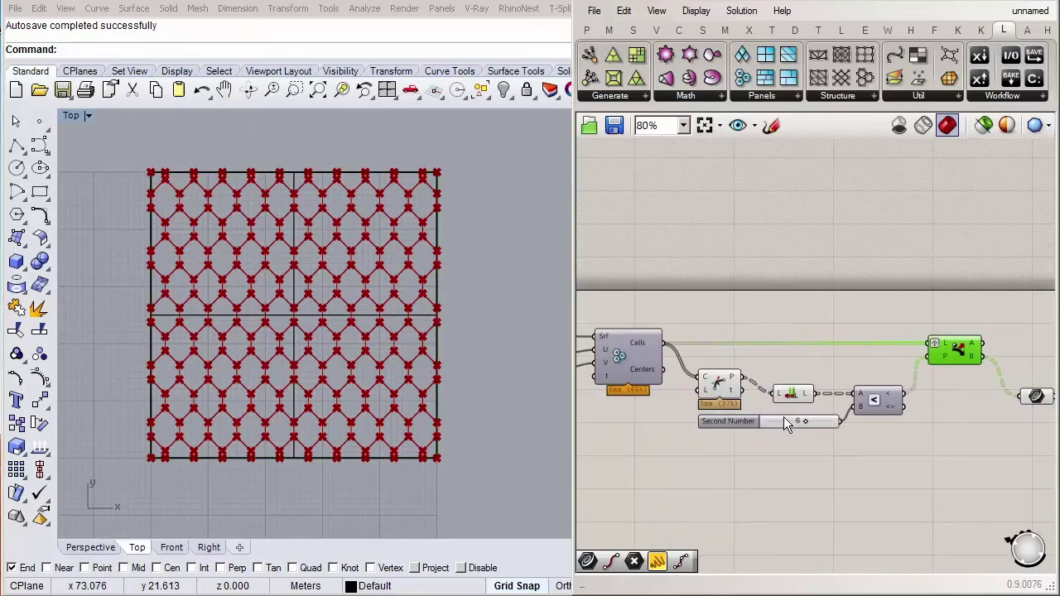
pyautogui.moveTo(885, 441); pyautogui.dragTo(704, 352)
pyautogui.middleClick(709, 347)
pyautogui.click(748, 339)
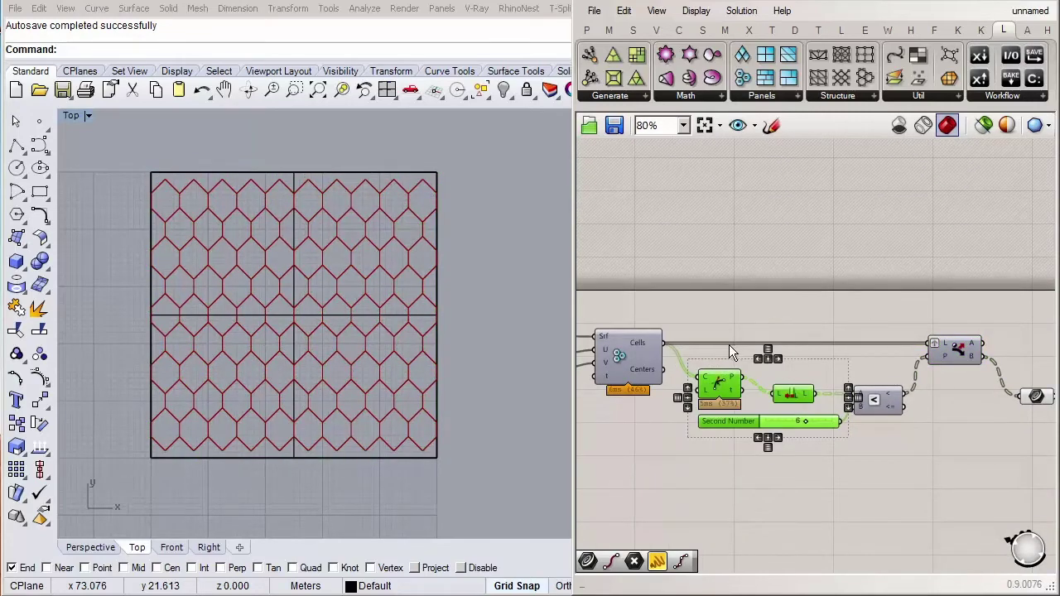
# Step: Move the Curve parameter up on the canvas, closer to the level of the Dispatch B output
pyautogui.moveTo(730, 353); pyautogui.dragTo(861, 351, button='right')
pyautogui.moveTo(992, 365); pyautogui.dragTo(807, 364, button='right')
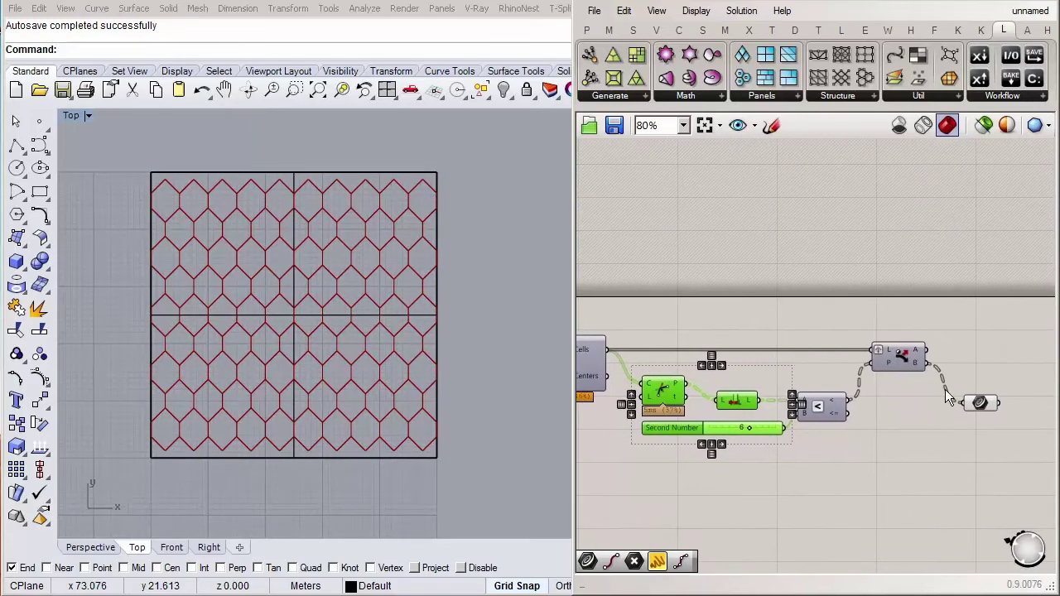
pyautogui.scroll(3, 949, 398)
pyautogui.moveTo(923, 407); pyautogui.dragTo(916, 346)
pyautogui.click(895, 397)
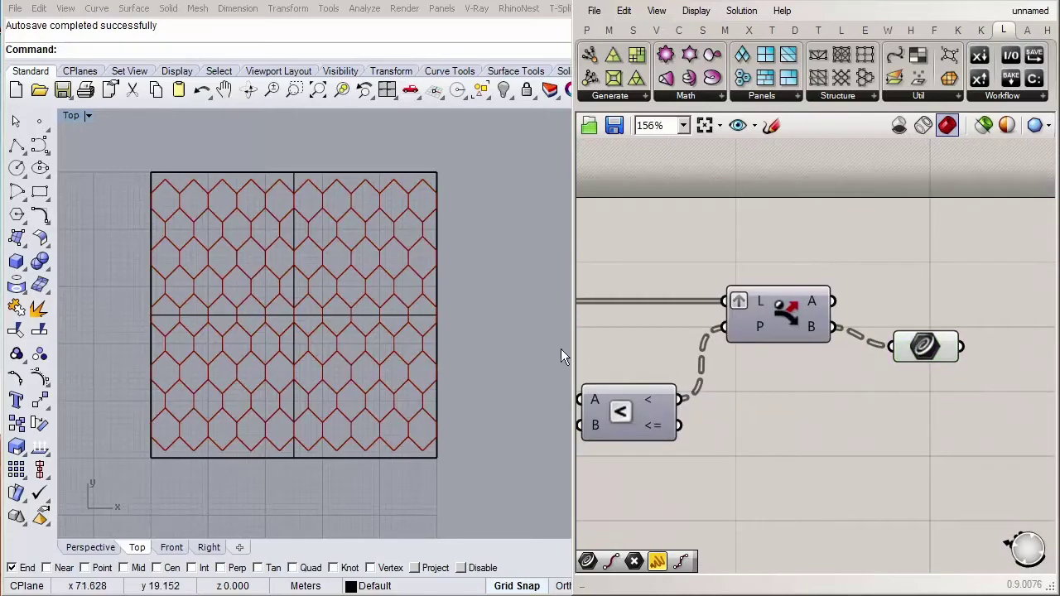
# Step: Hide the square base surface in the Rhino Top viewport
pyautogui.click(438, 314)
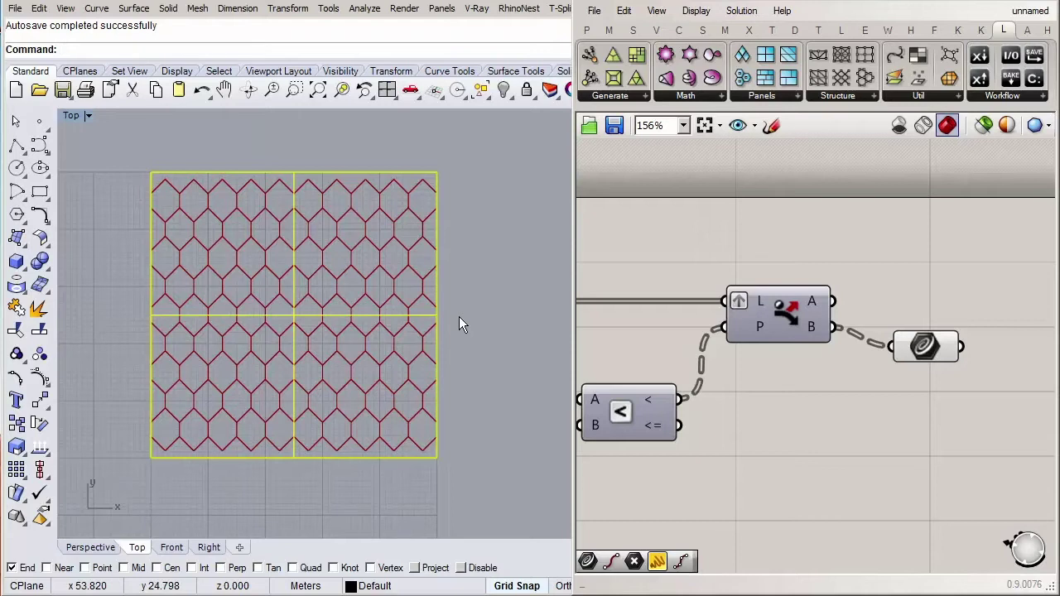
pyautogui.write('Hide')
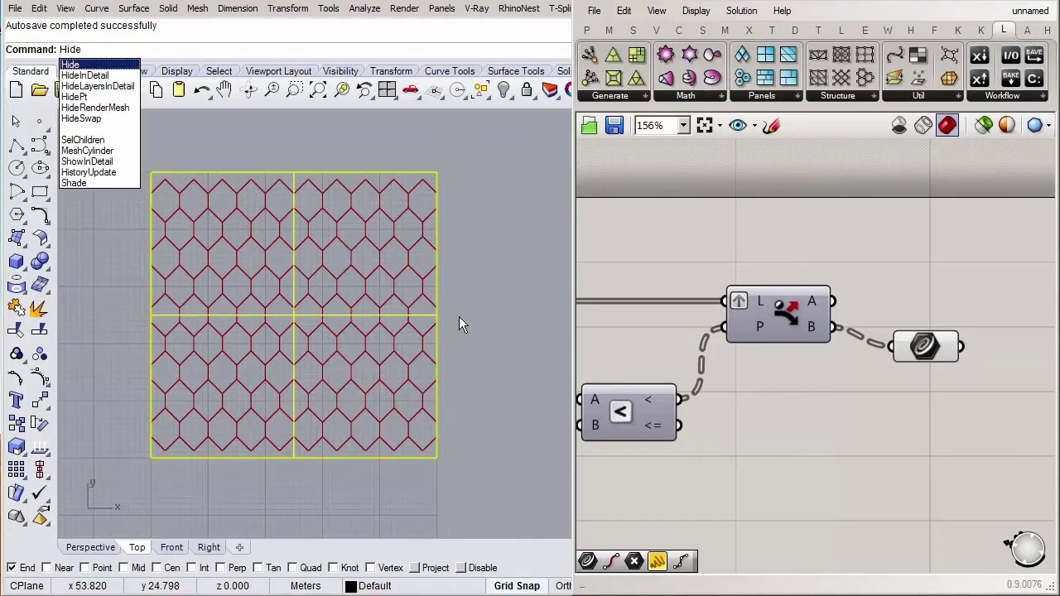
pyautogui.press('Return')
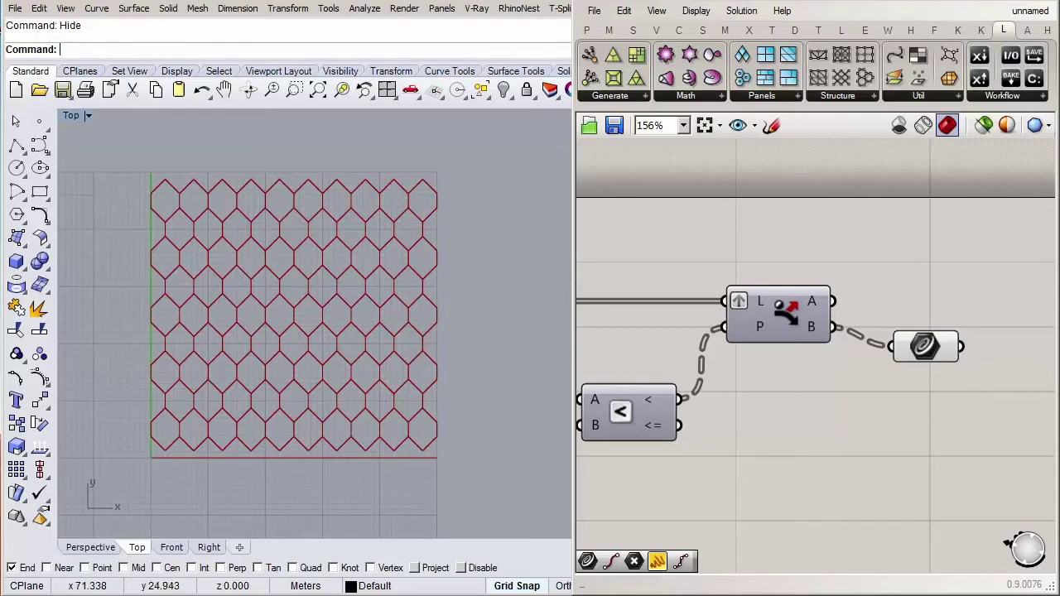
# Step: Preview the A output of Dispatch through the Curve parameter, then reconnect the B output and align the parameter with it
pyautogui.scroll(2, 958, 381)
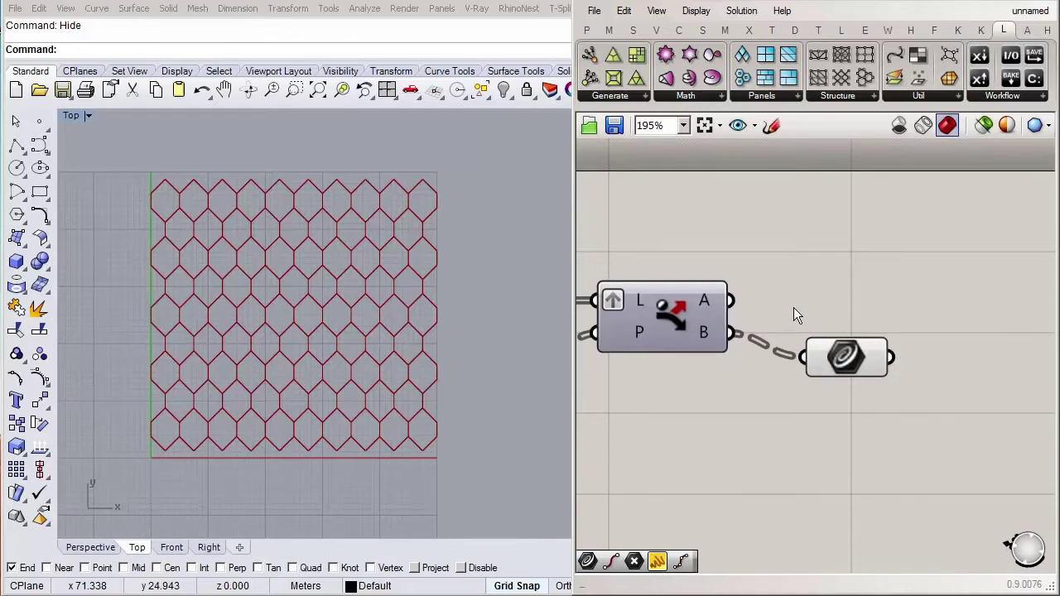
pyautogui.moveTo(733, 305); pyautogui.dragTo(802, 357)
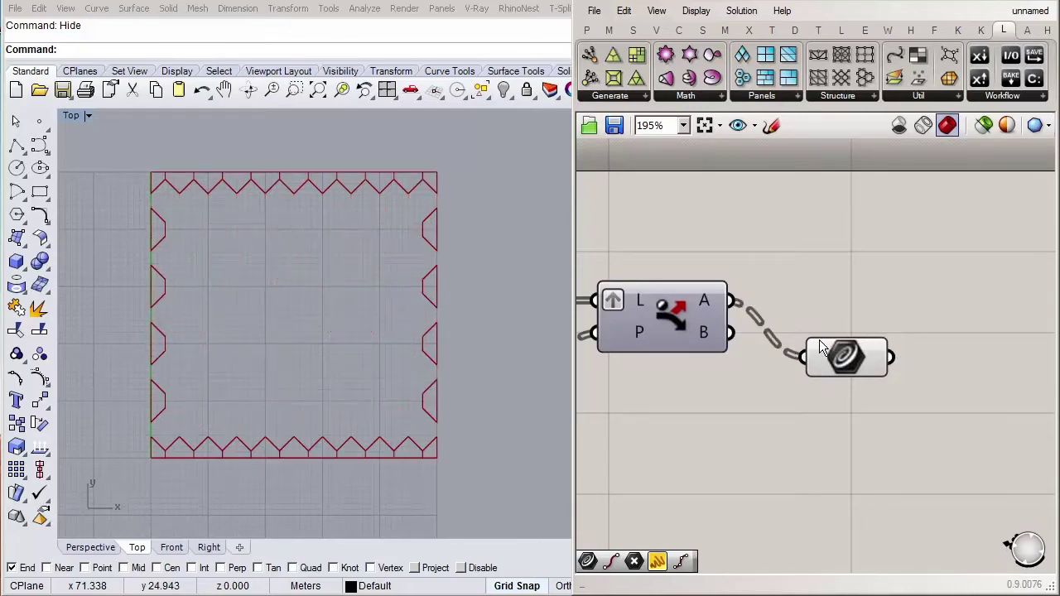
pyautogui.moveTo(732, 334); pyautogui.dragTo(855, 342)
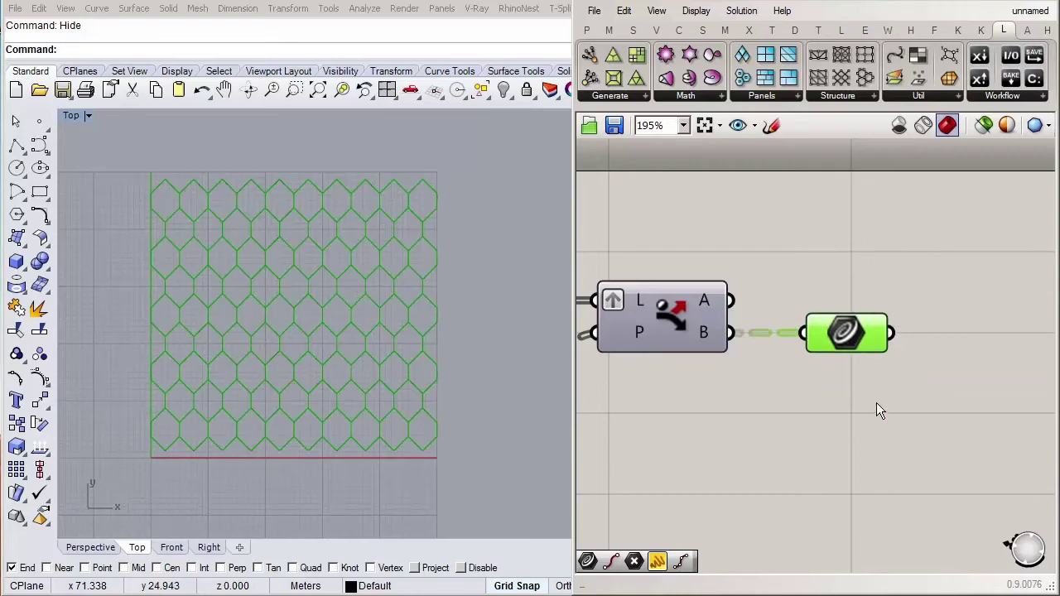
pyautogui.click(876, 402)
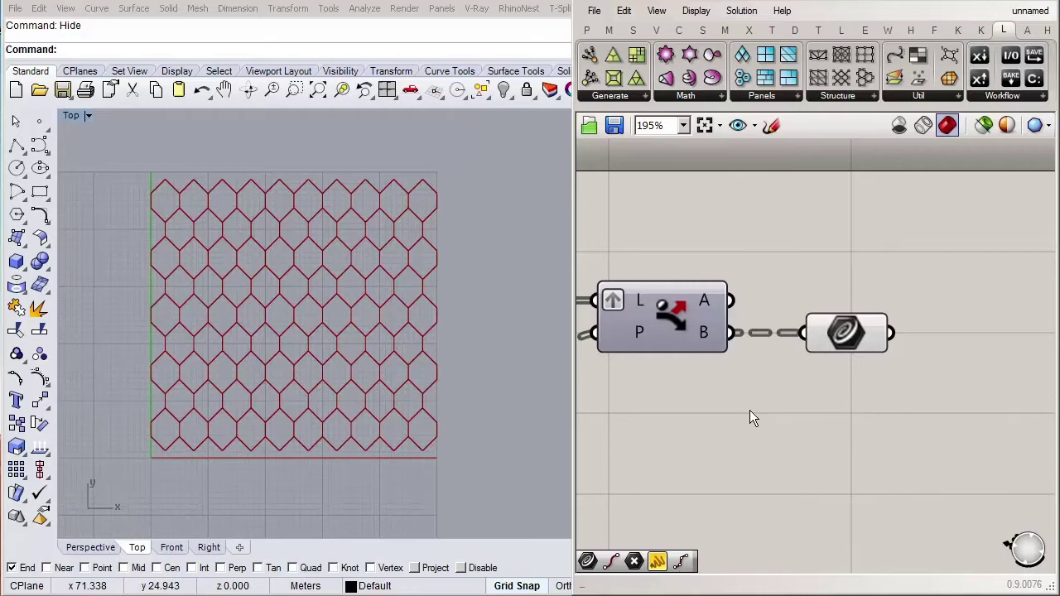
# Step: Add a Point List component to the canvas below the Second Number slider
pyautogui.moveTo(750, 410); pyautogui.dragTo(806, 399, button='right')
pyautogui.scroll(-3, 763, 432)
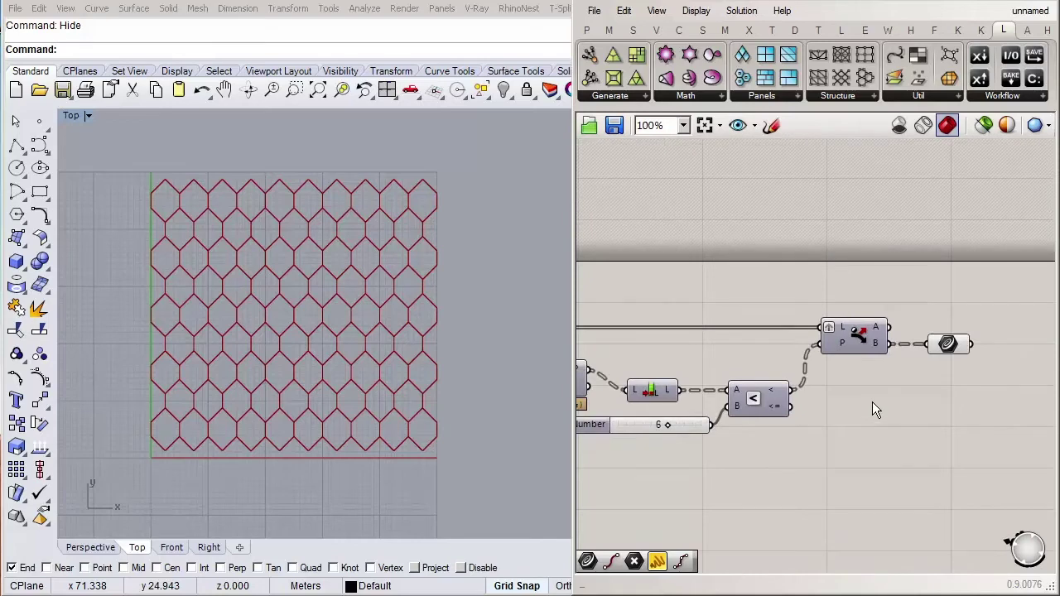
pyautogui.moveTo(748, 430); pyautogui.dragTo(738, 366, button='right')
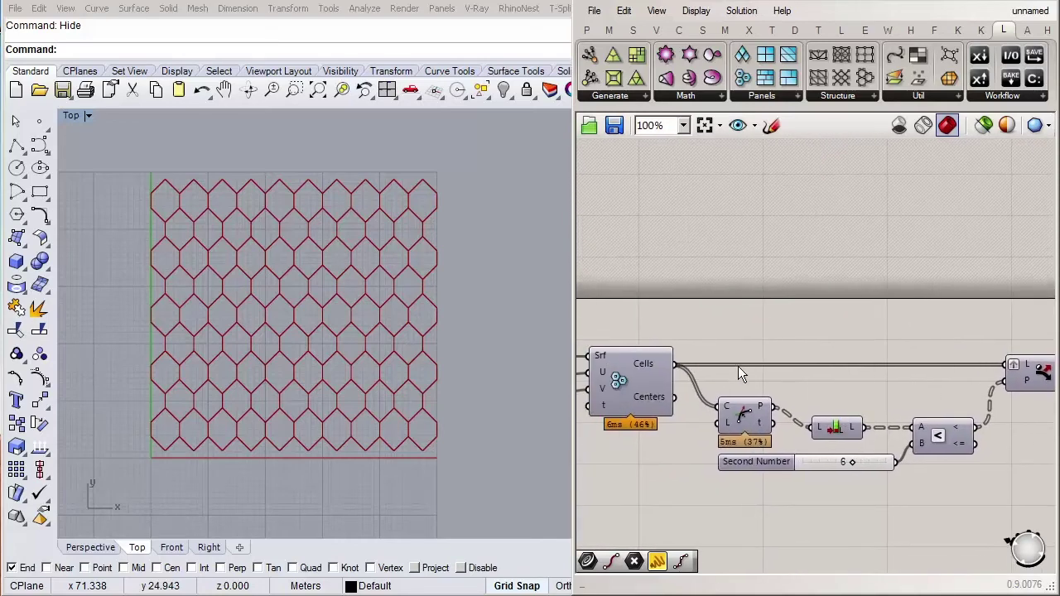
pyautogui.scroll(2, 718, 365)
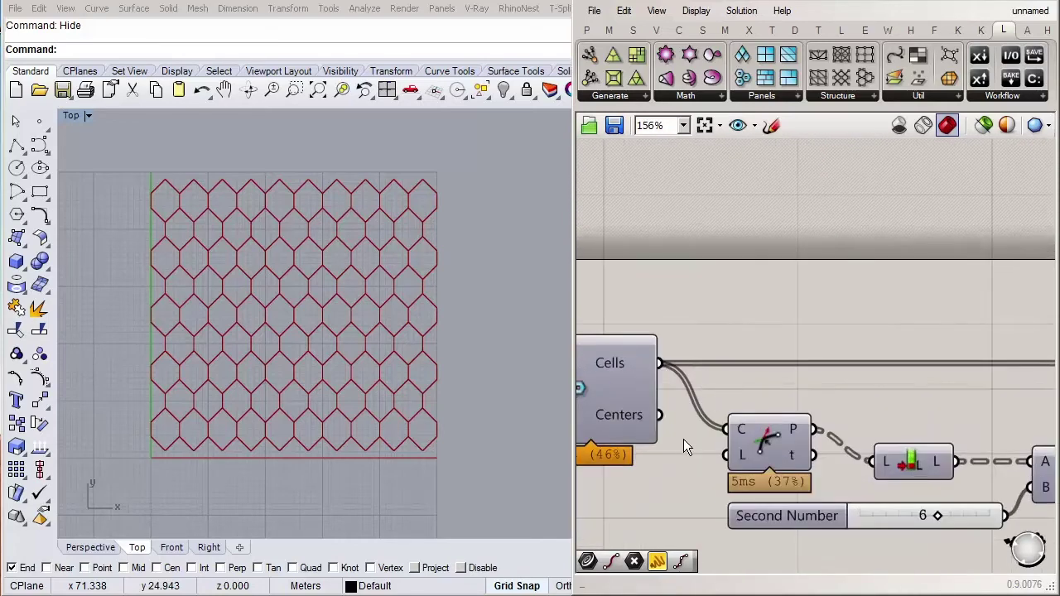
pyautogui.moveTo(684, 439); pyautogui.dragTo(741, 290, button='right')
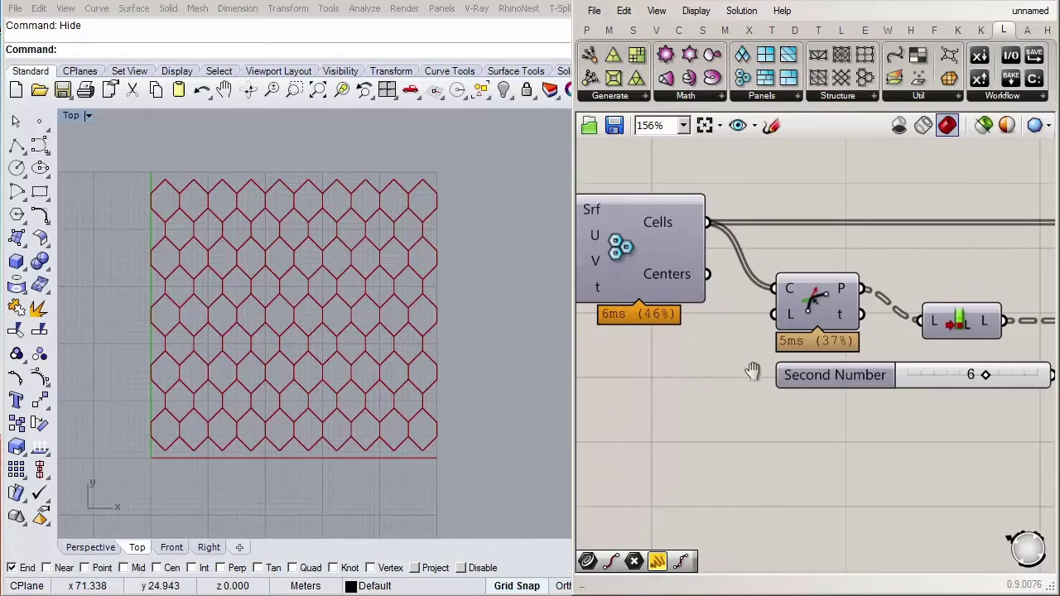
pyautogui.moveTo(814, 485); pyautogui.dragTo(808, 460, button='right')
pyautogui.doubleClick(817, 470)
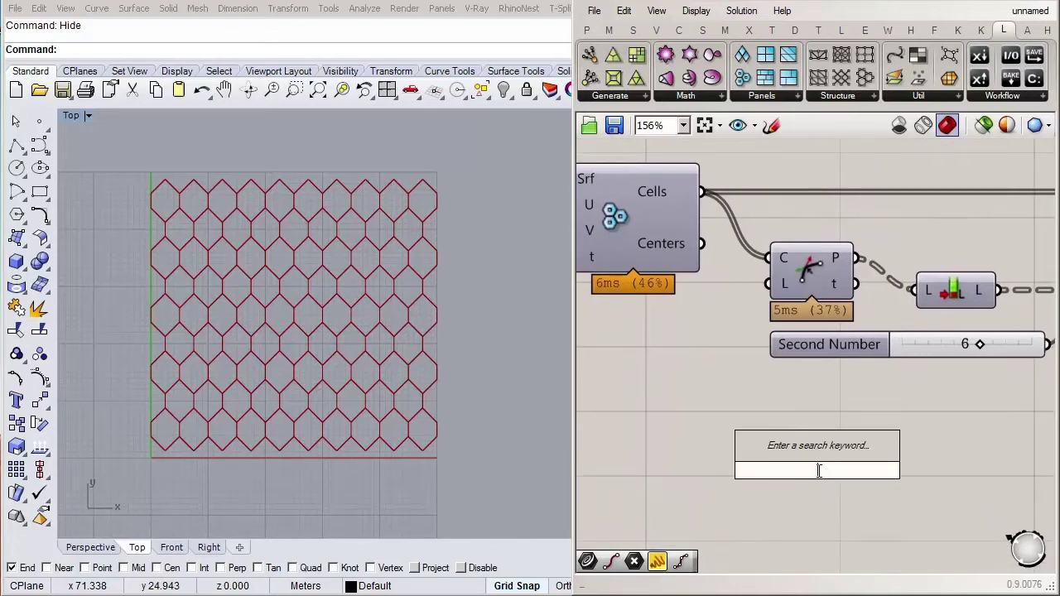
pyautogui.write('point')
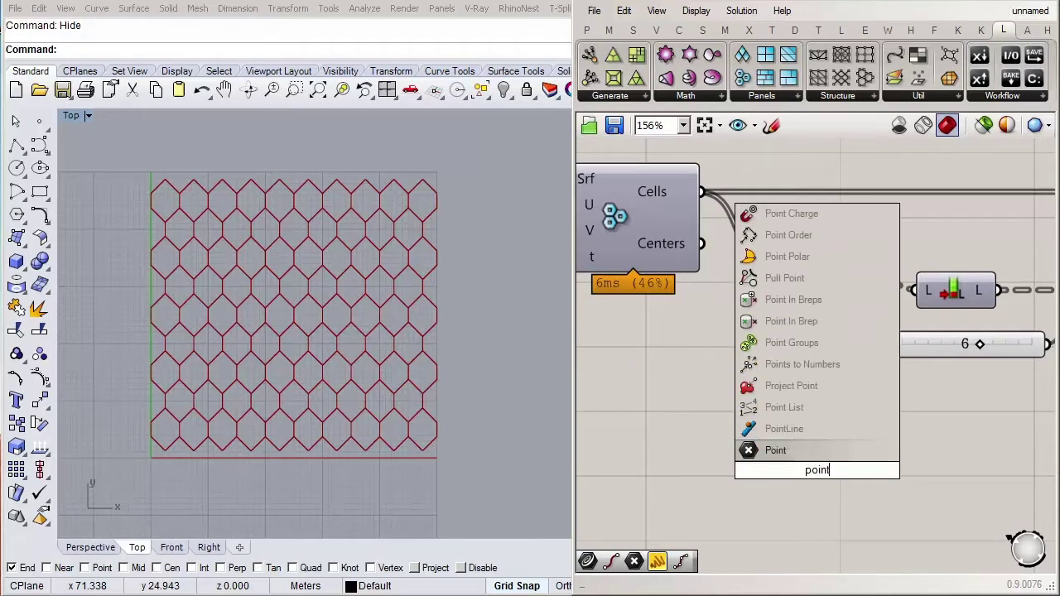
pyautogui.click(813, 410)
pyautogui.moveTo(815, 468); pyautogui.dragTo(812, 445)
pyautogui.click(753, 411)
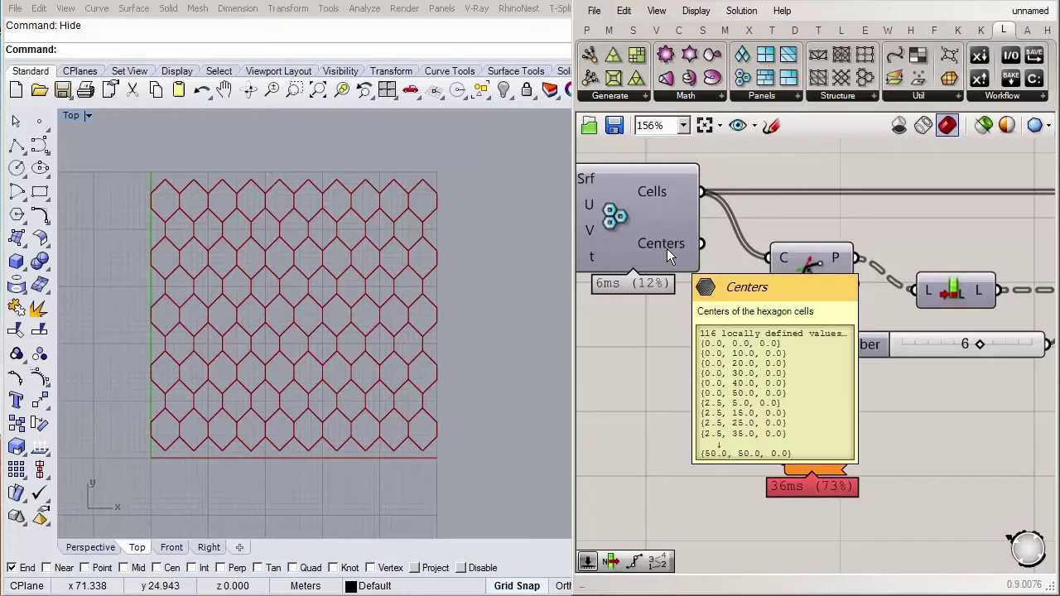
# Step: Connect the Centers output of Hexagon Cells to the P input of Point List and shift Point List slightly away
pyautogui.moveTo(701, 244); pyautogui.dragTo(771, 436)
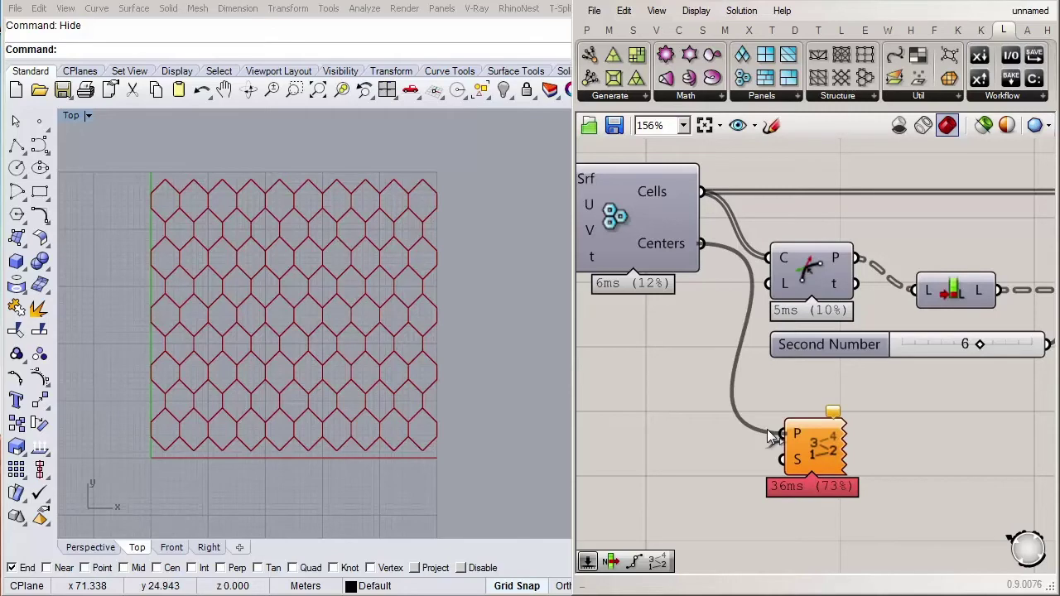
pyautogui.moveTo(820, 451); pyautogui.dragTo(844, 452)
pyautogui.click(917, 455)
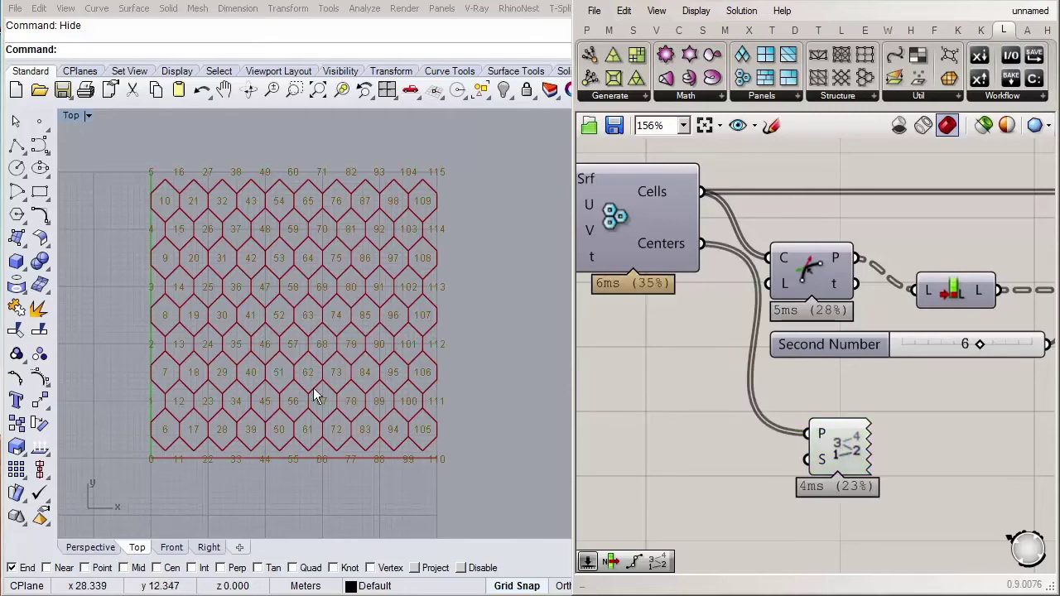
# Step: Examine the index numbers at the cell centres near the grid's lower-left corner in the Top viewport
pyautogui.scroll(1, 315, 393)
pyautogui.scroll(3, 170, 467)
pyautogui.scroll(1, 185, 456)
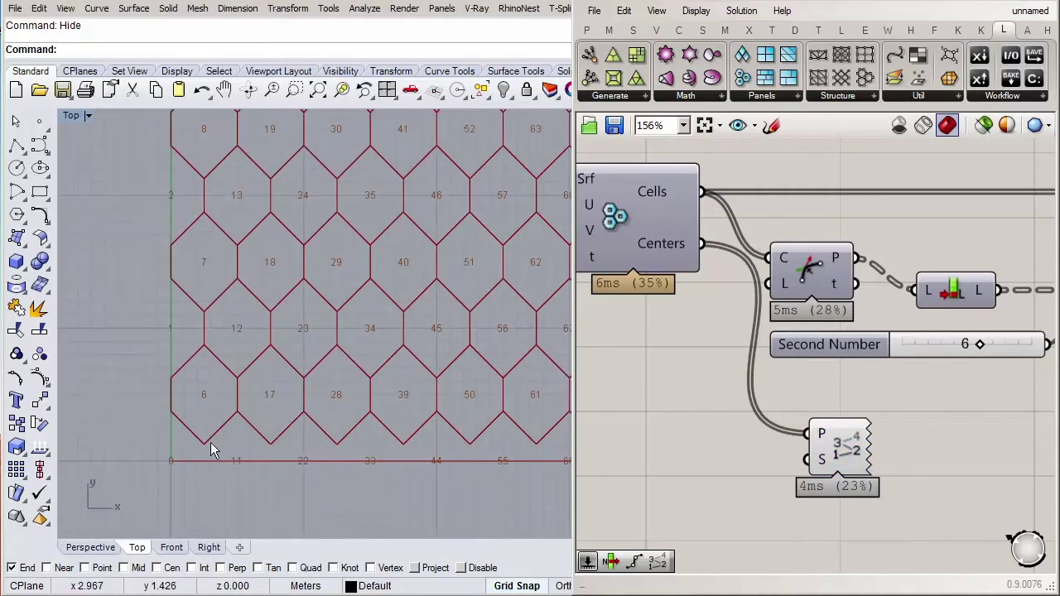
pyautogui.scroll(1, 190, 459)
pyautogui.moveTo(190, 458); pyautogui.dragTo(182, 489, button='right')
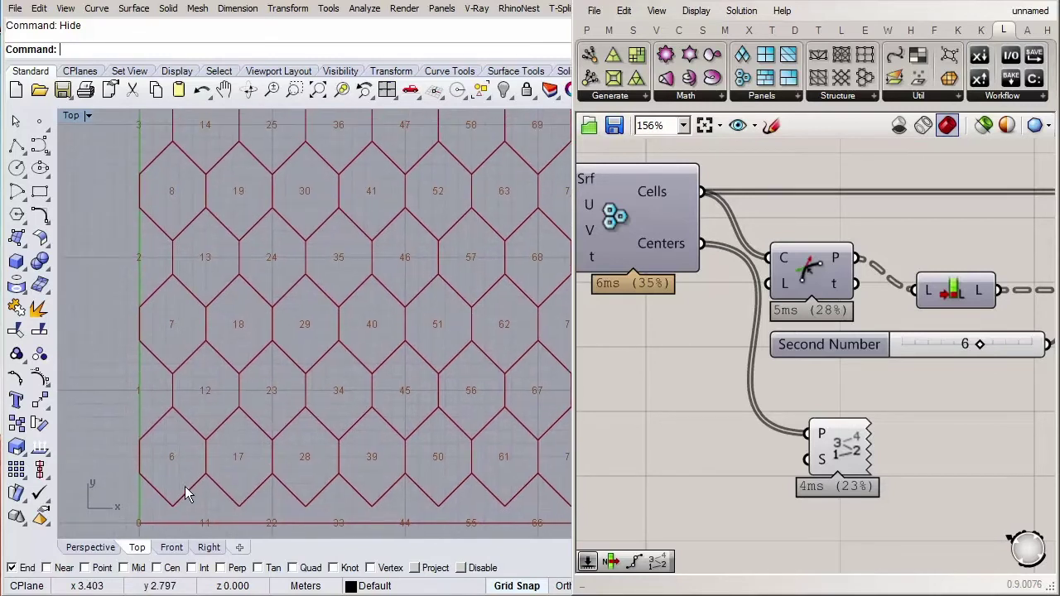
pyautogui.moveTo(218, 426)
pyautogui.mouseDown(button='right')
pyautogui.moveTo(213, 464)
pyautogui.moveTo(231, 440)
pyautogui.mouseUp(button='right')
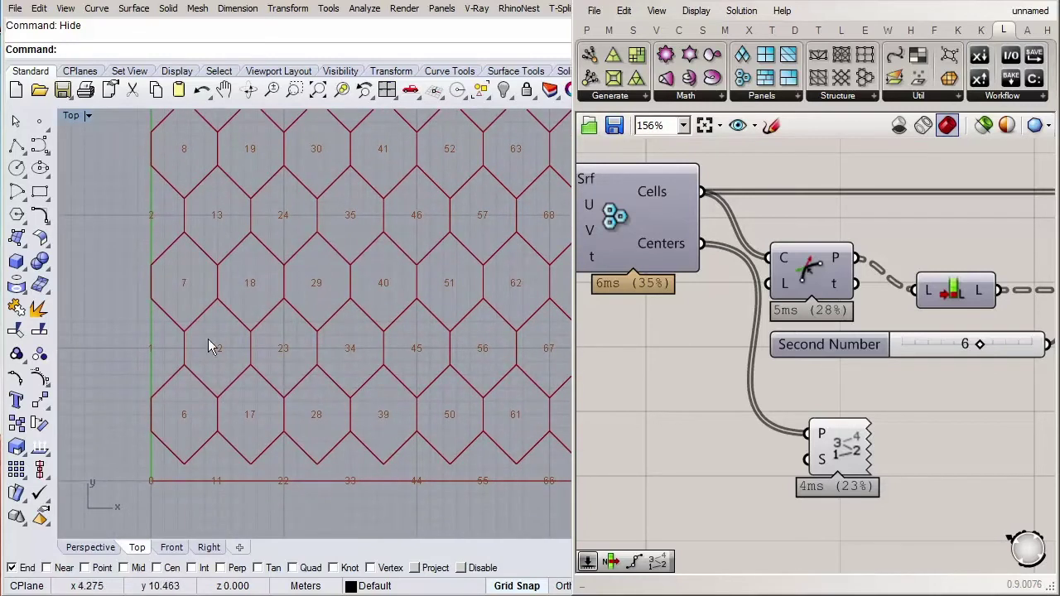
pyautogui.moveTo(224, 322); pyautogui.dragTo(225, 399, button='right')
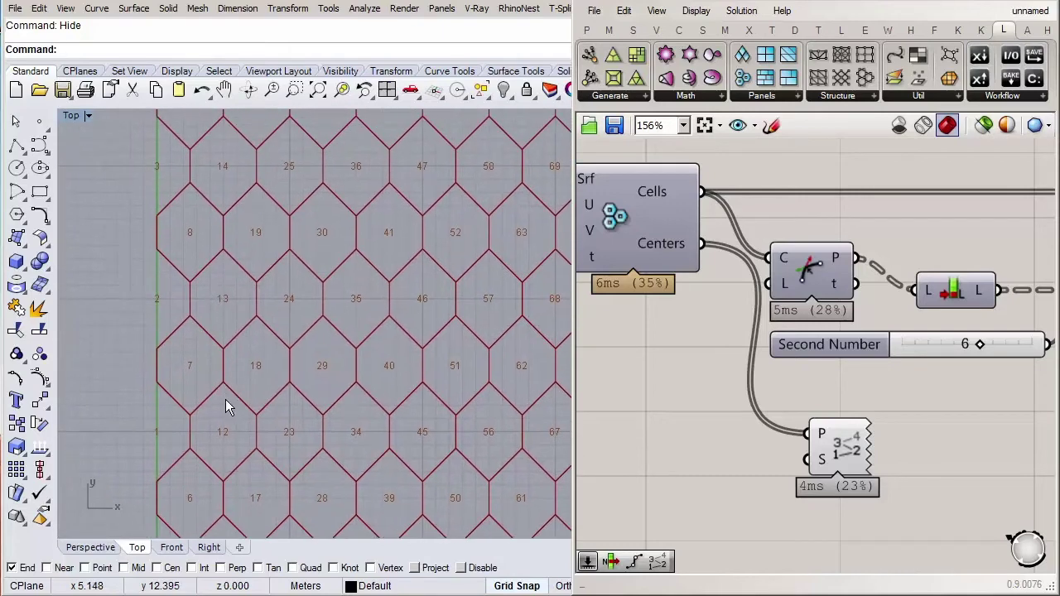
pyautogui.scroll(2, 214, 401)
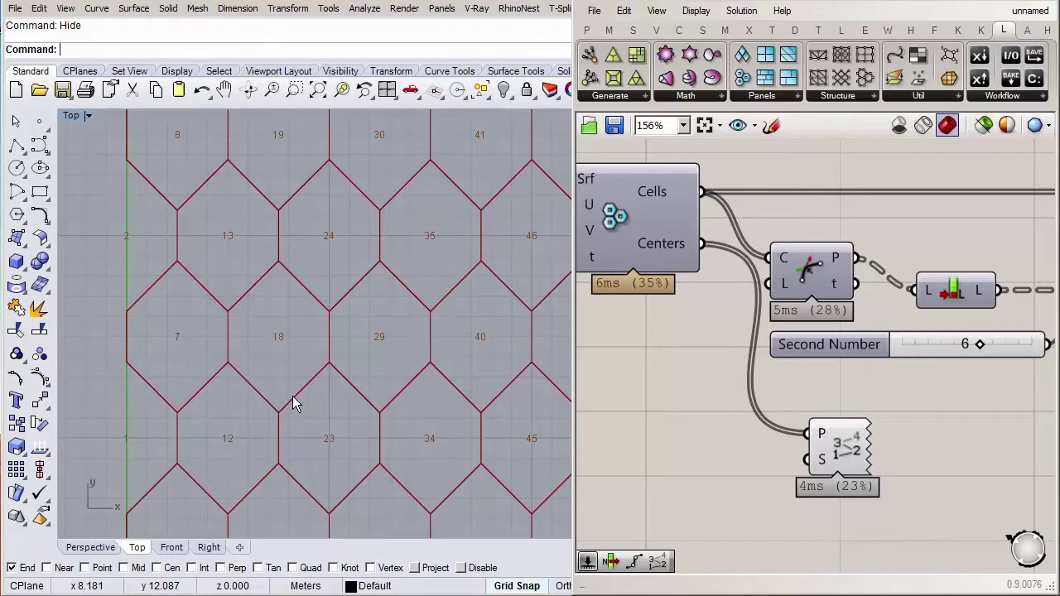
# Step: Add a Tree Branch component and place it just below the Curve parameter that follows Dispatch
pyautogui.scroll(-3, 916, 433)
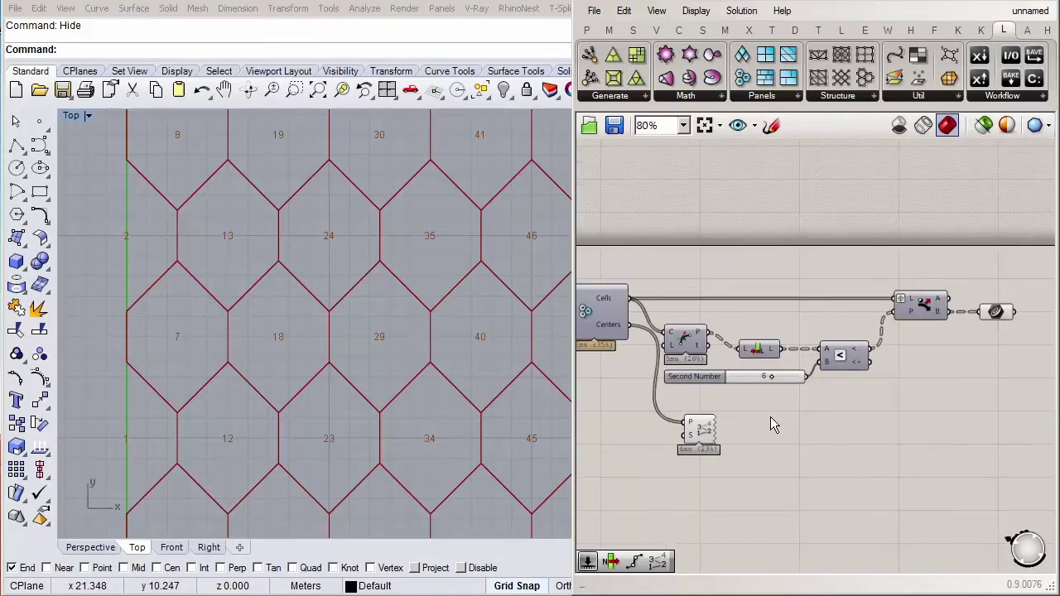
pyautogui.scroll(3, 782, 381)
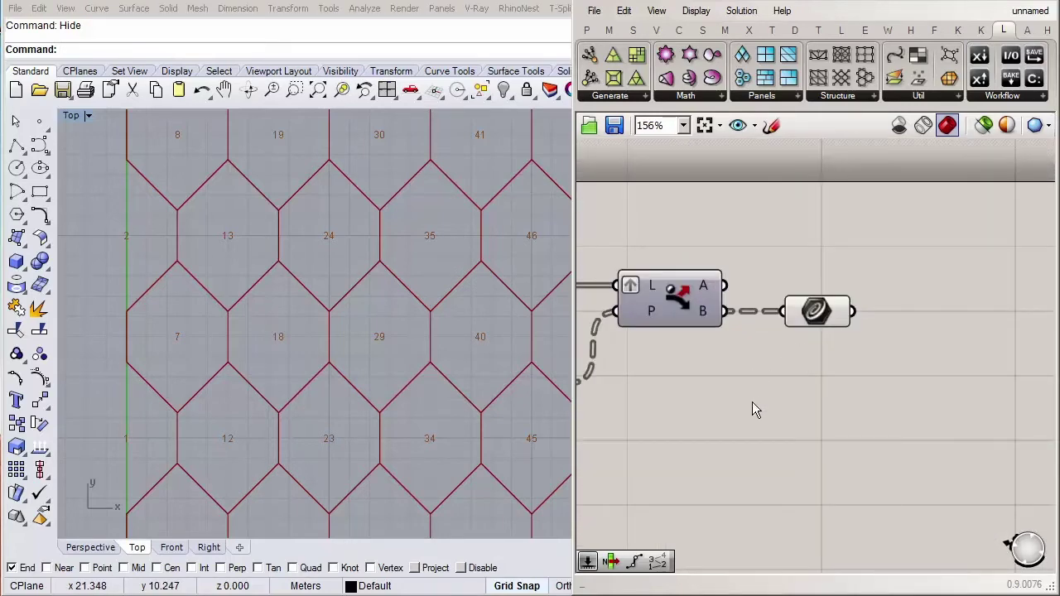
pyautogui.doubleClick(796, 403)
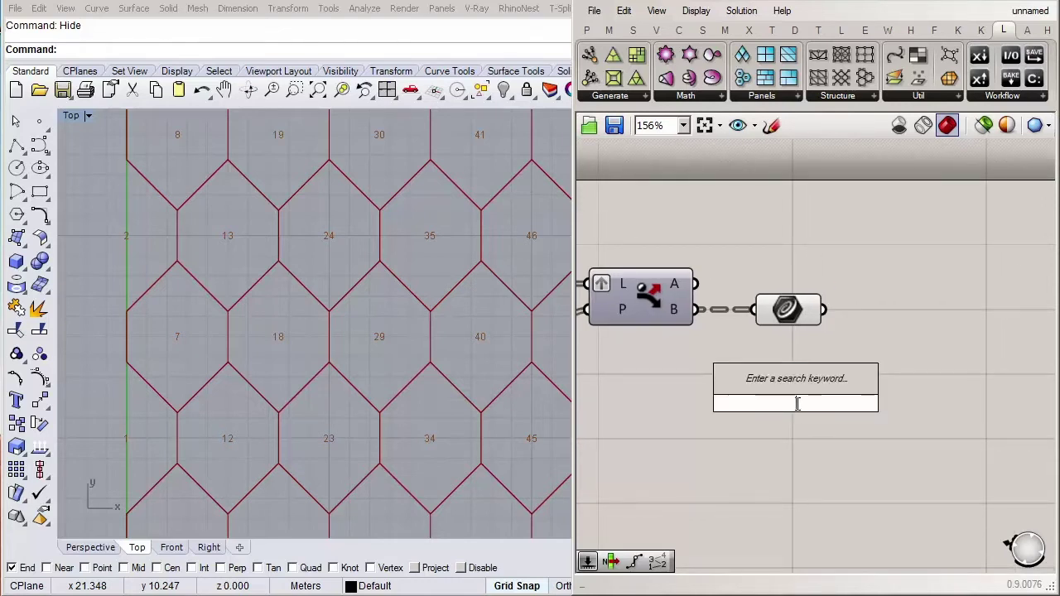
pyautogui.write('tree')
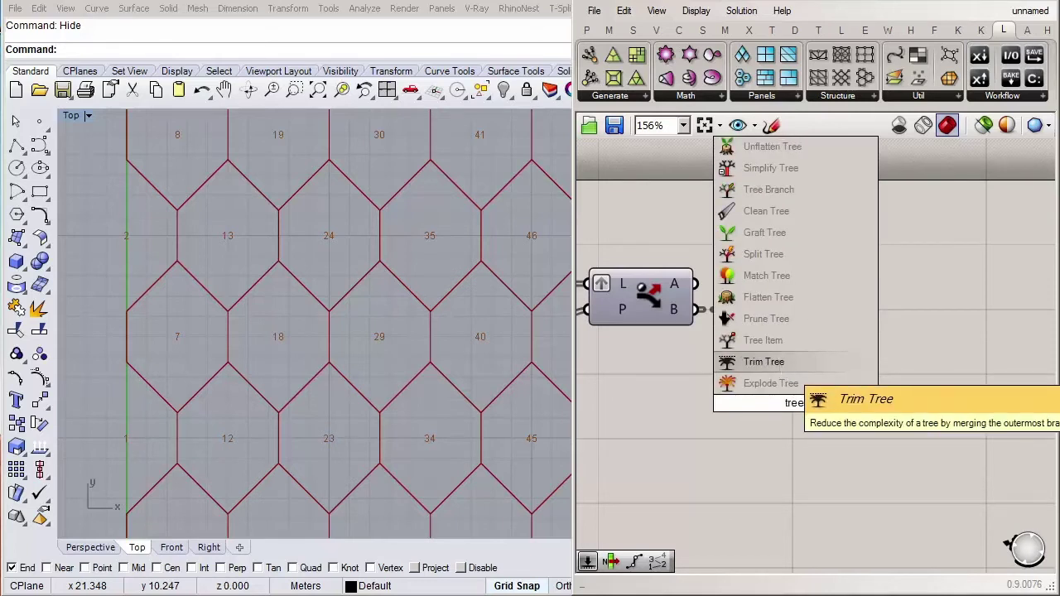
pyautogui.write(' br')
pyautogui.press('Return')
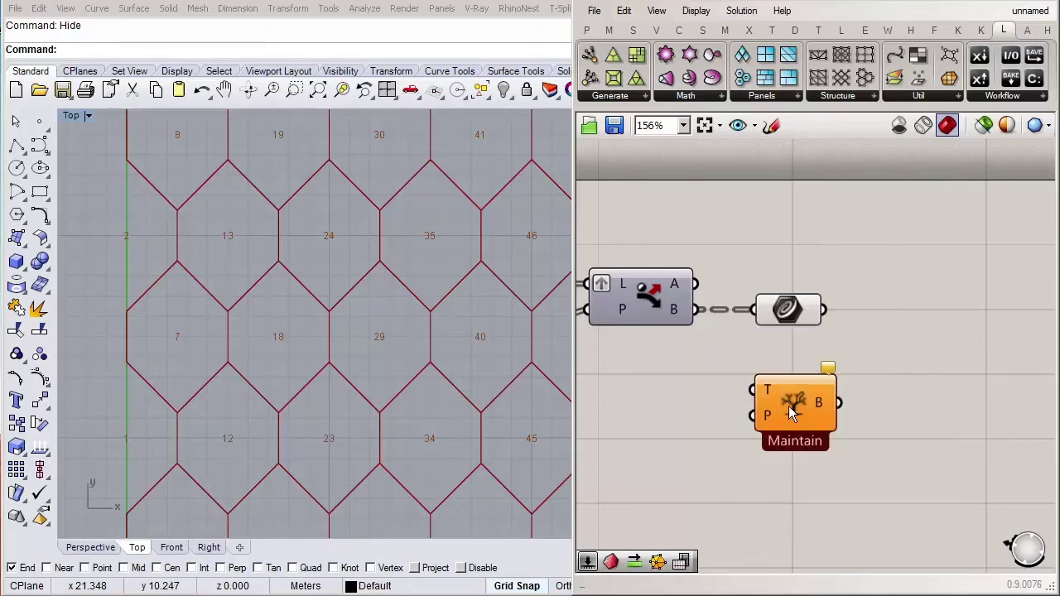
pyautogui.moveTo(788, 404); pyautogui.dragTo(781, 389)
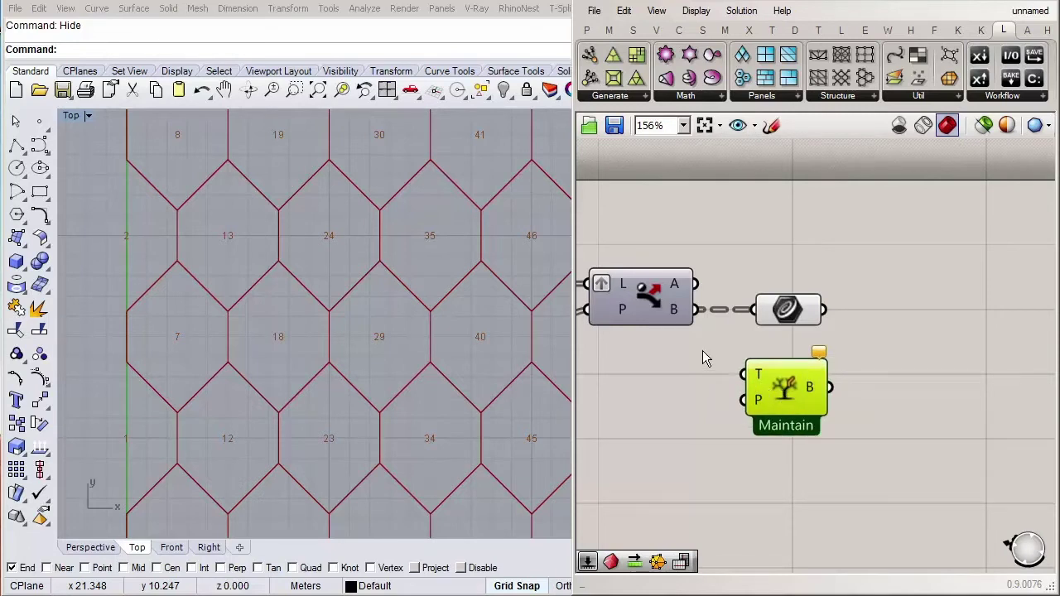
# Step: Simplify the B output of Dispatch and move the Curve parameter and Tree Branch farther away from Dispatch
pyautogui.moveTo(676, 316)
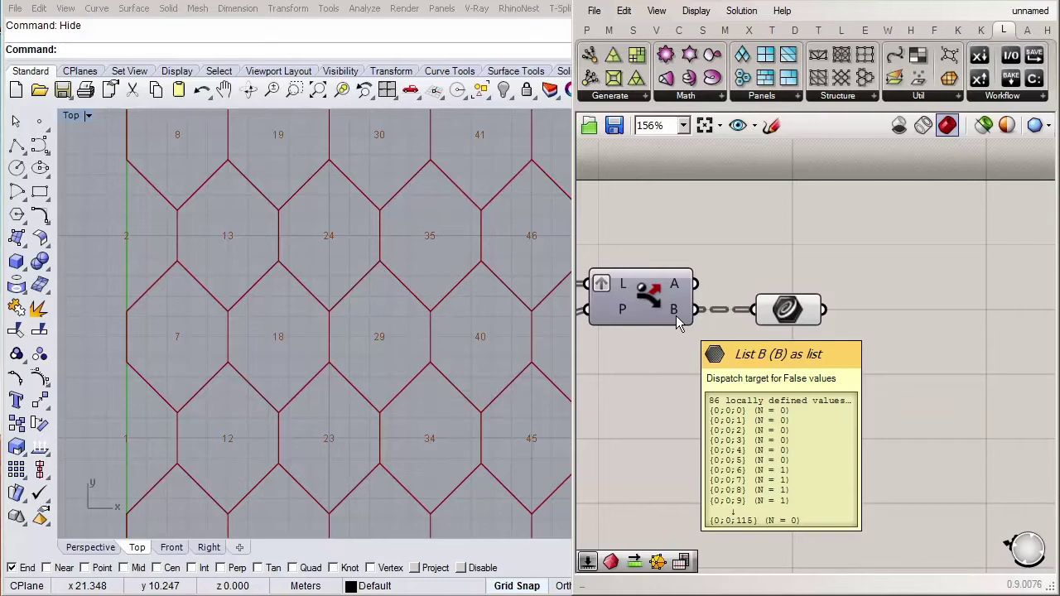
pyautogui.rightClick(676, 313)
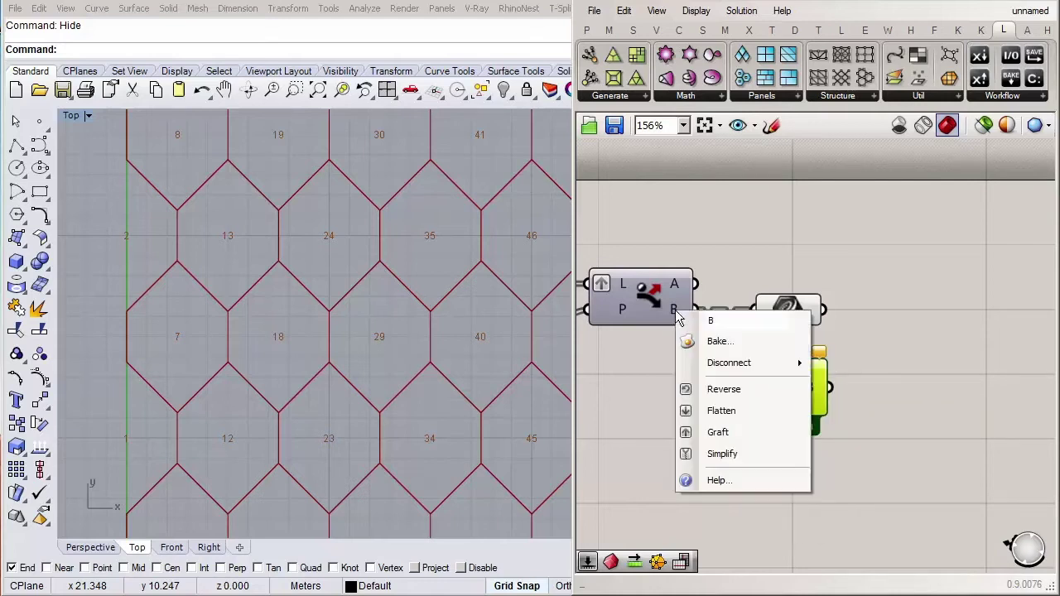
pyautogui.click(722, 455)
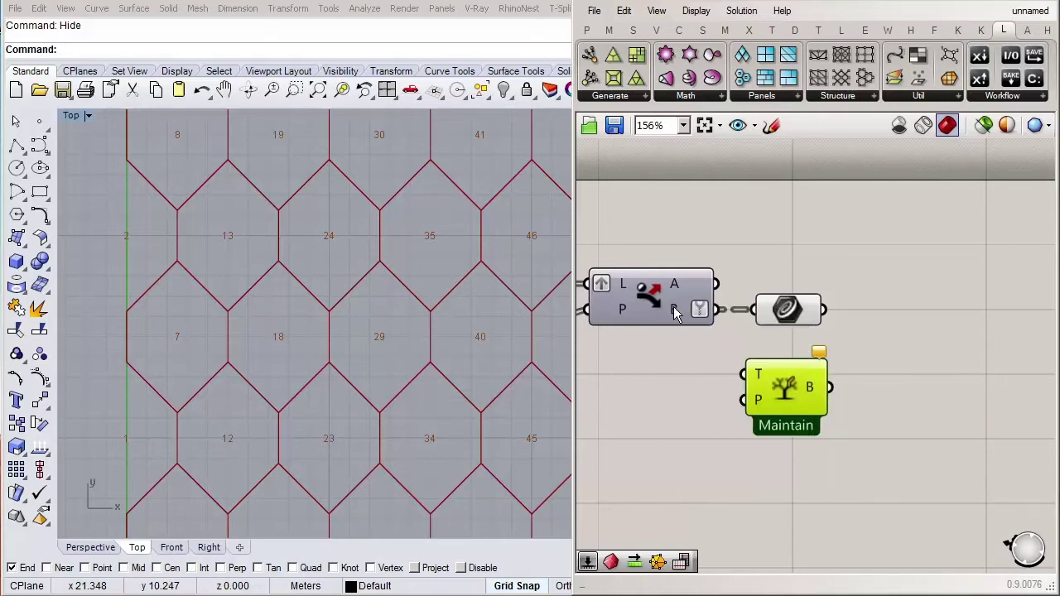
pyautogui.moveTo(789, 310); pyautogui.dragTo(938, 315)
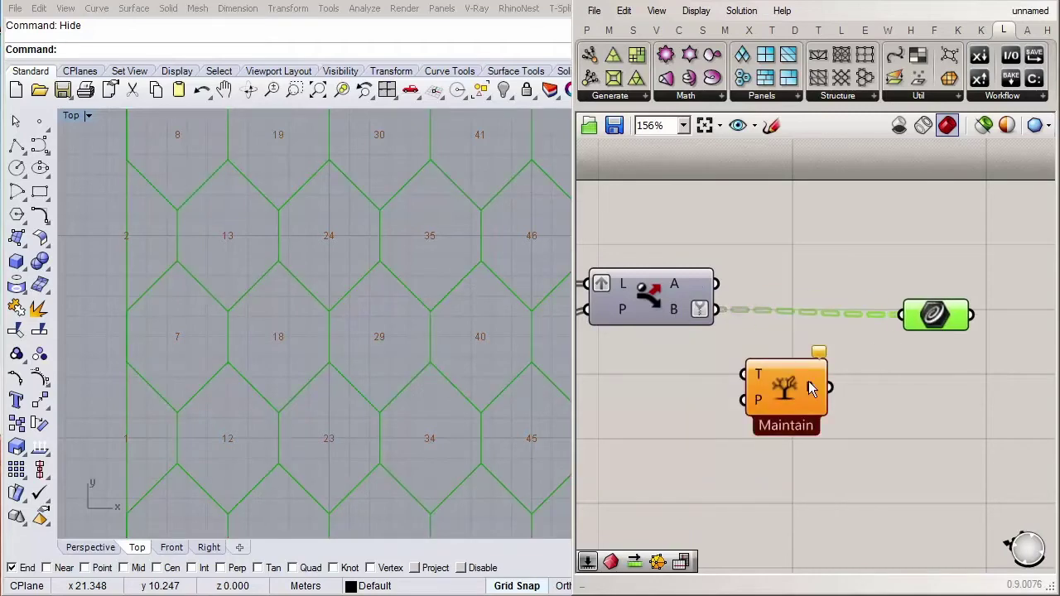
pyautogui.moveTo(811, 389); pyautogui.dragTo(883, 378)
# Step: Add a Panel below Dispatch and turn off its Multiline Data option
pyautogui.doubleClick(717, 486)
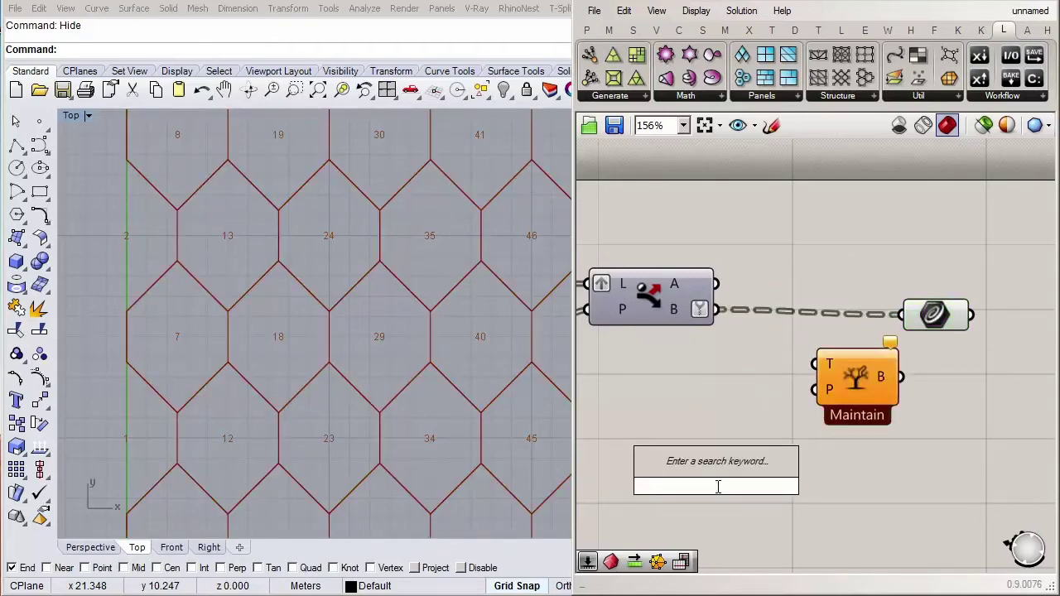
pyautogui.write('panel')
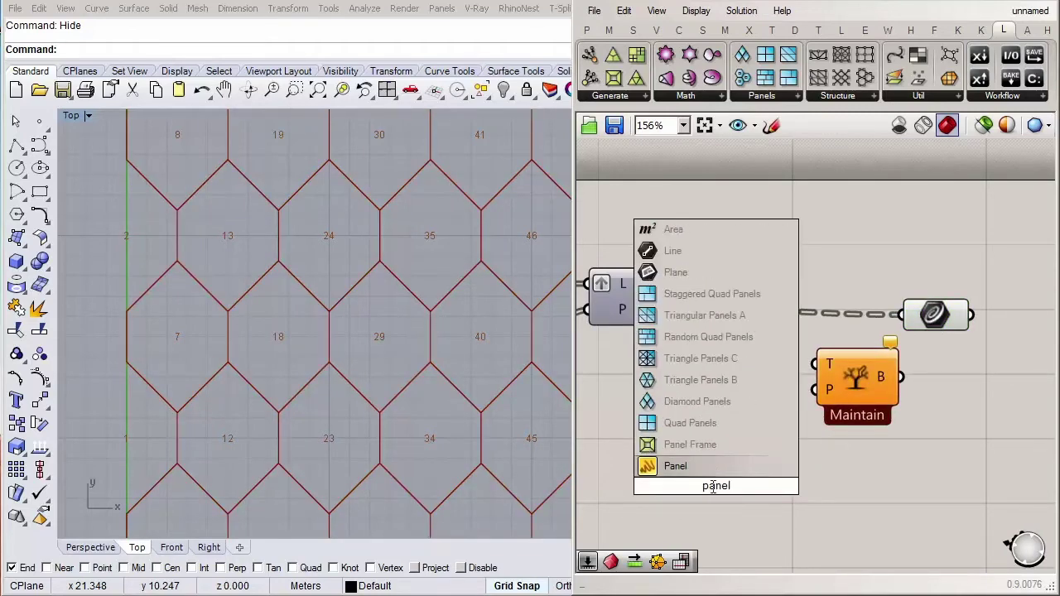
pyautogui.press('Return')
pyautogui.doubleClick(709, 484)
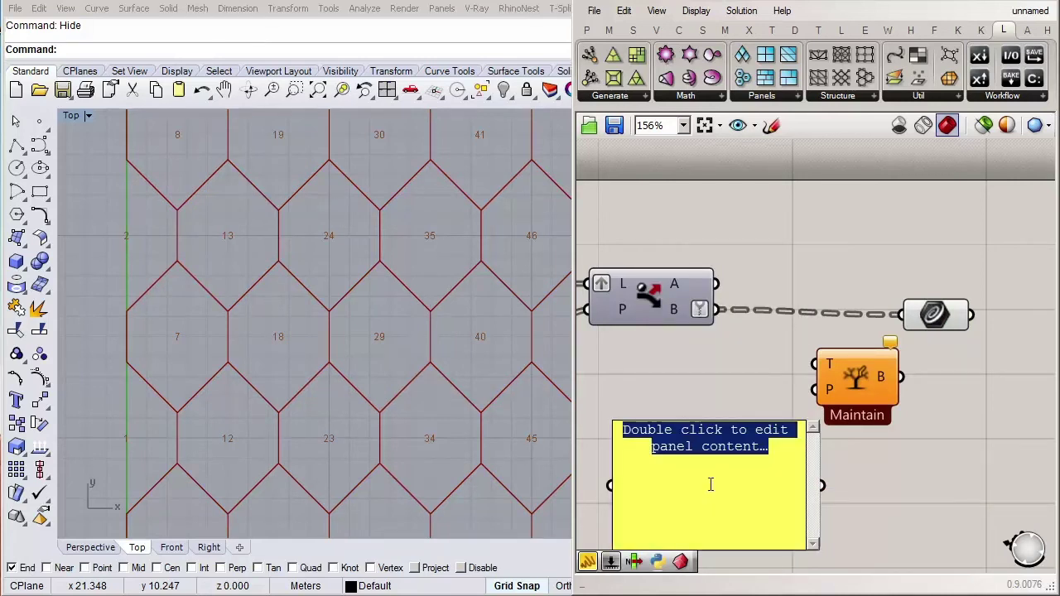
pyautogui.rightClick(695, 461)
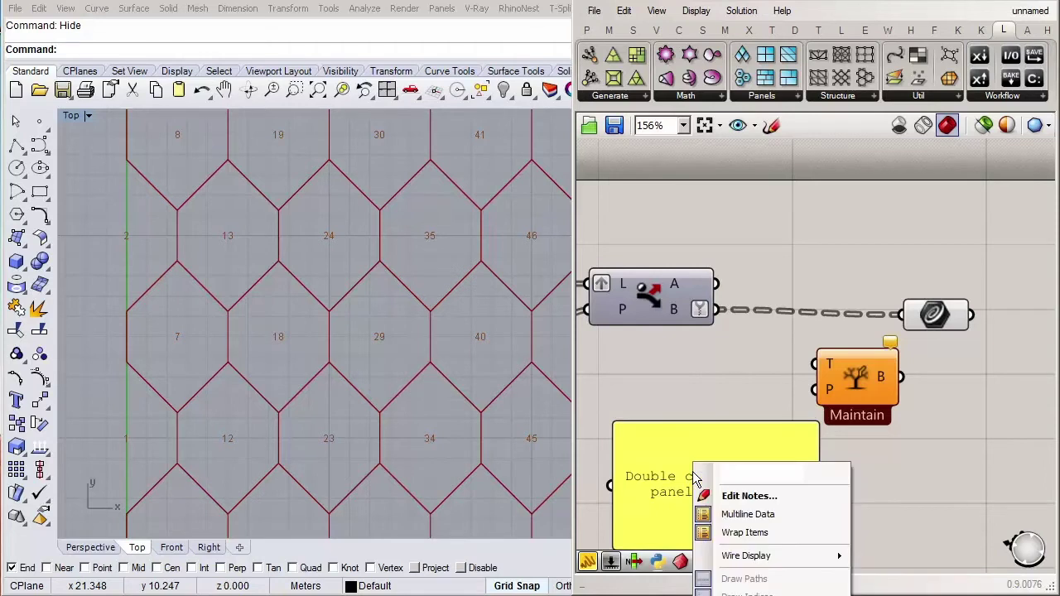
pyautogui.click(729, 515)
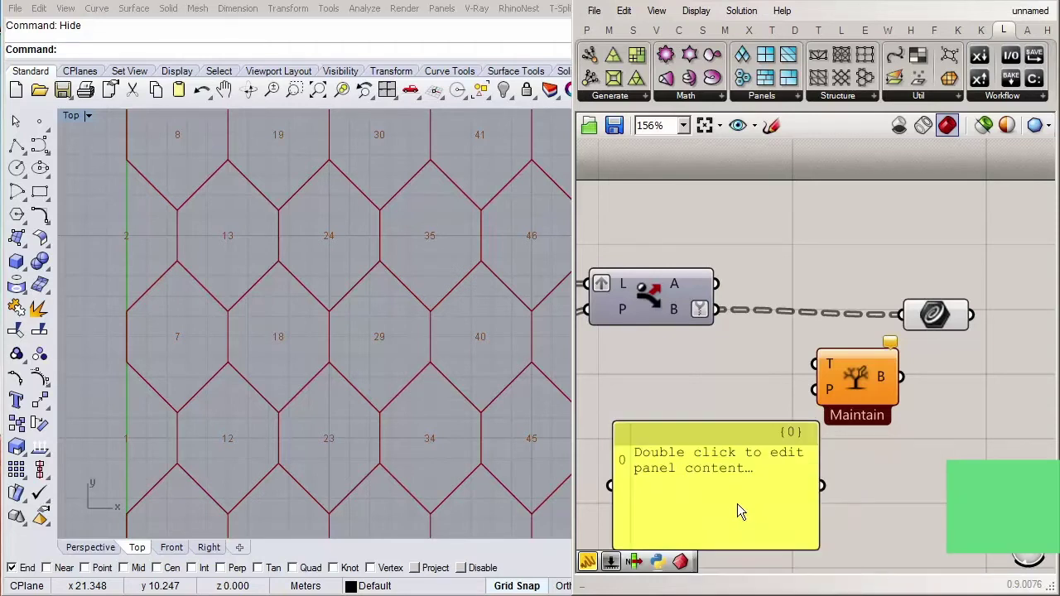
# Step: Enter the cell indices 7, 12, 13 and 18 on separate lines in the panel and move it beside Tree Branch
pyautogui.doubleClick(736, 489)
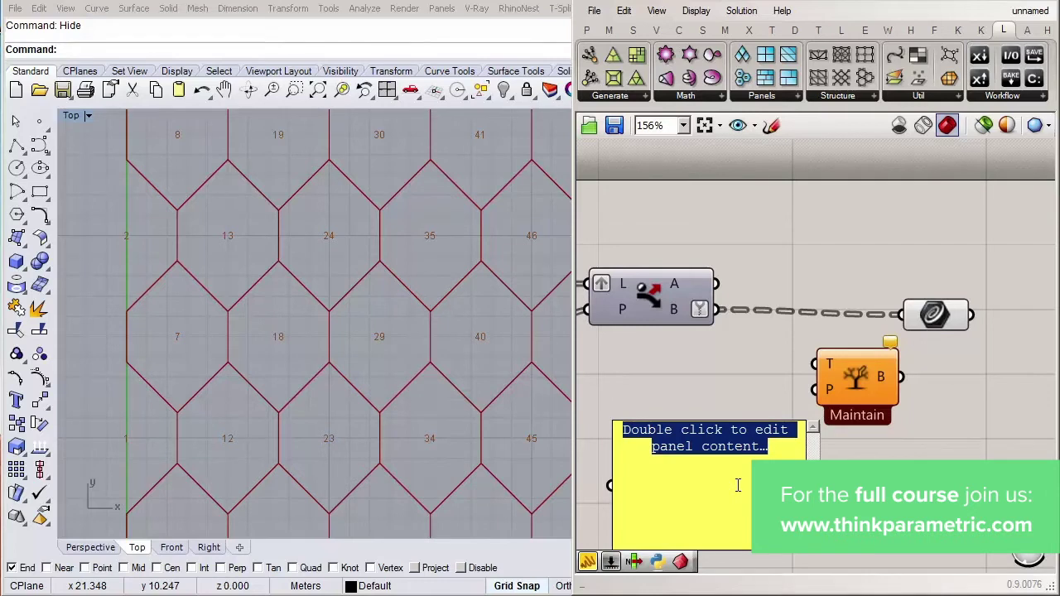
pyautogui.write('7')
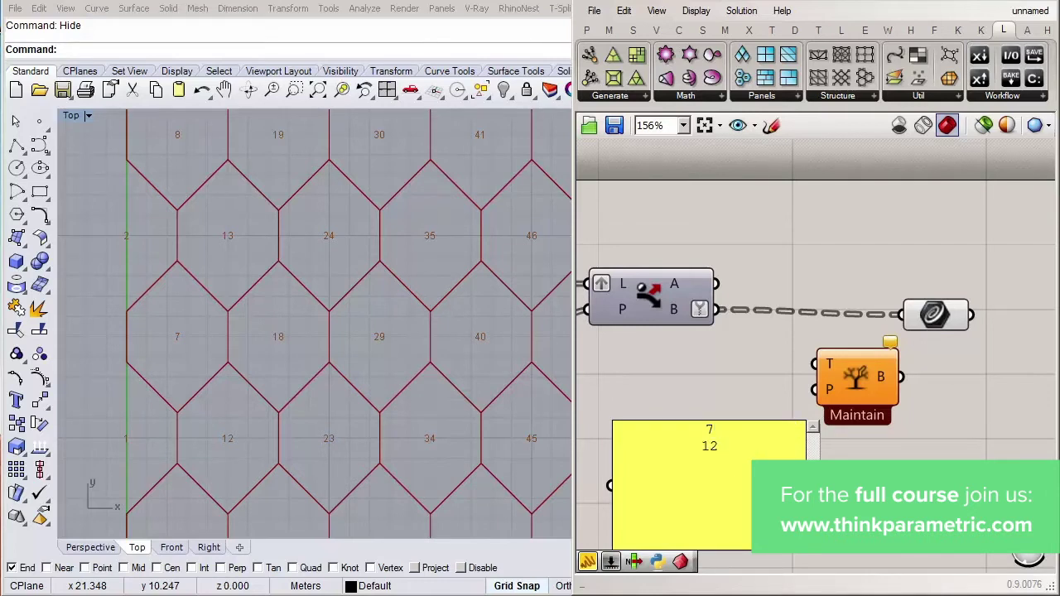
pyautogui.write('13')
pyautogui.press('Return')
pyautogui.write('18')
pyautogui.click(758, 400)
pyautogui.moveTo(743, 496); pyautogui.dragTo(706, 442)
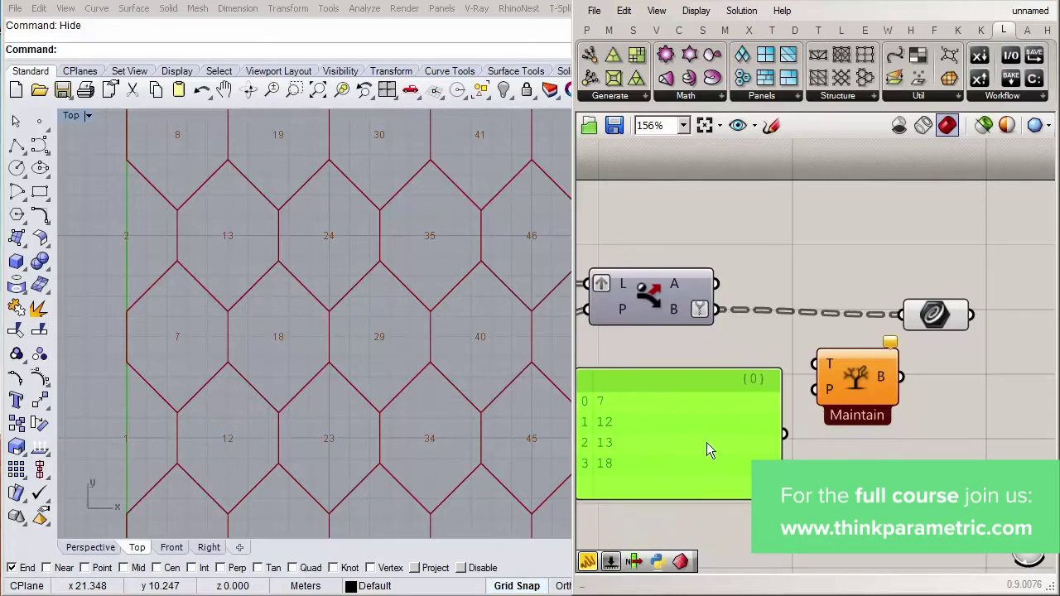
# Step: Turn the panel's Multiline Data option on and back off to compare how its index values are listed
pyautogui.moveTo(680, 431); pyautogui.dragTo(752, 408, button='right')
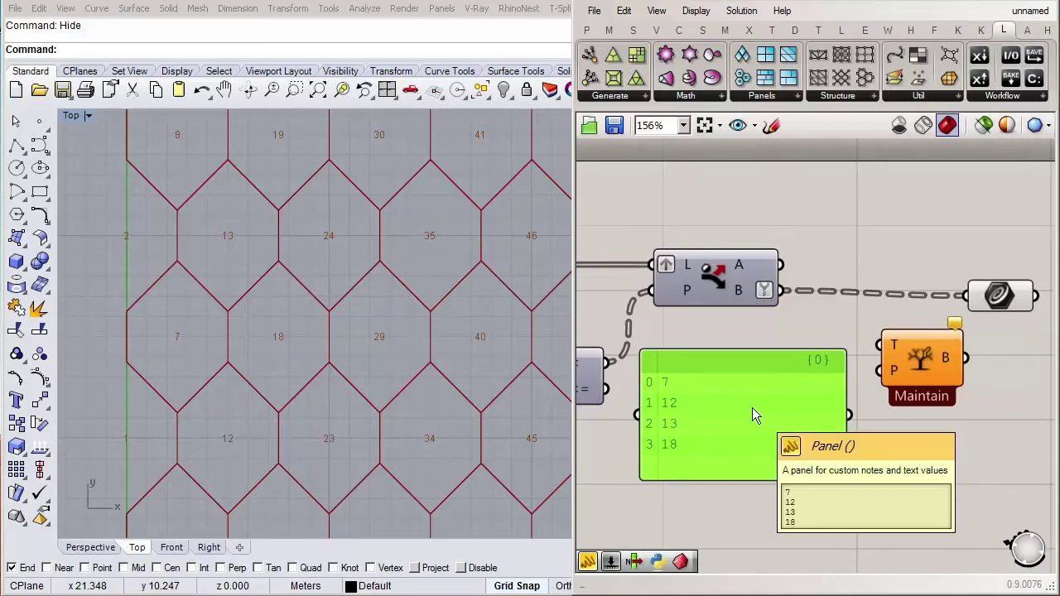
pyautogui.rightClick(753, 406)
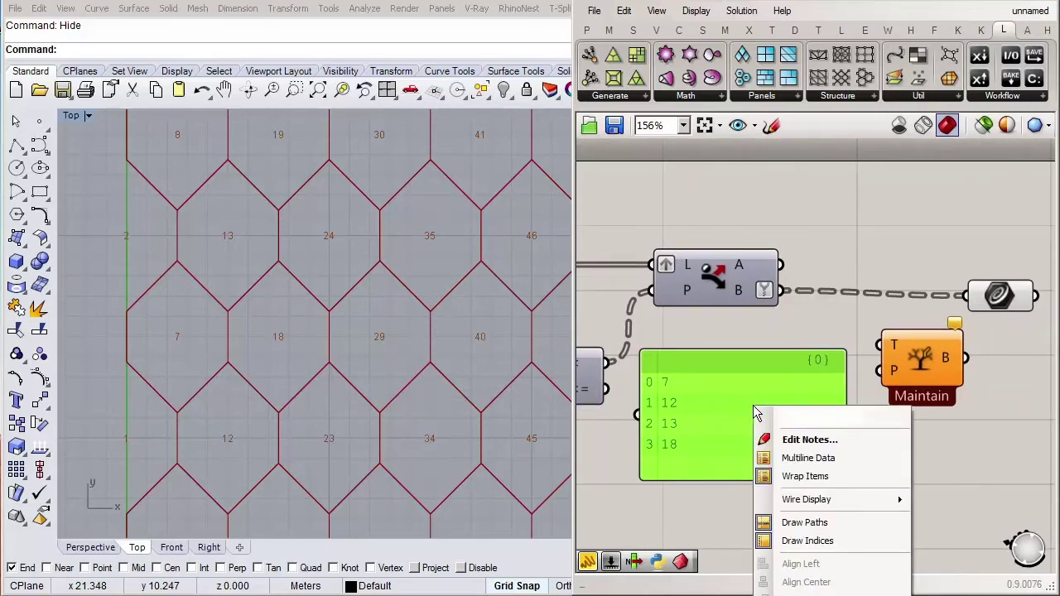
pyautogui.click(791, 458)
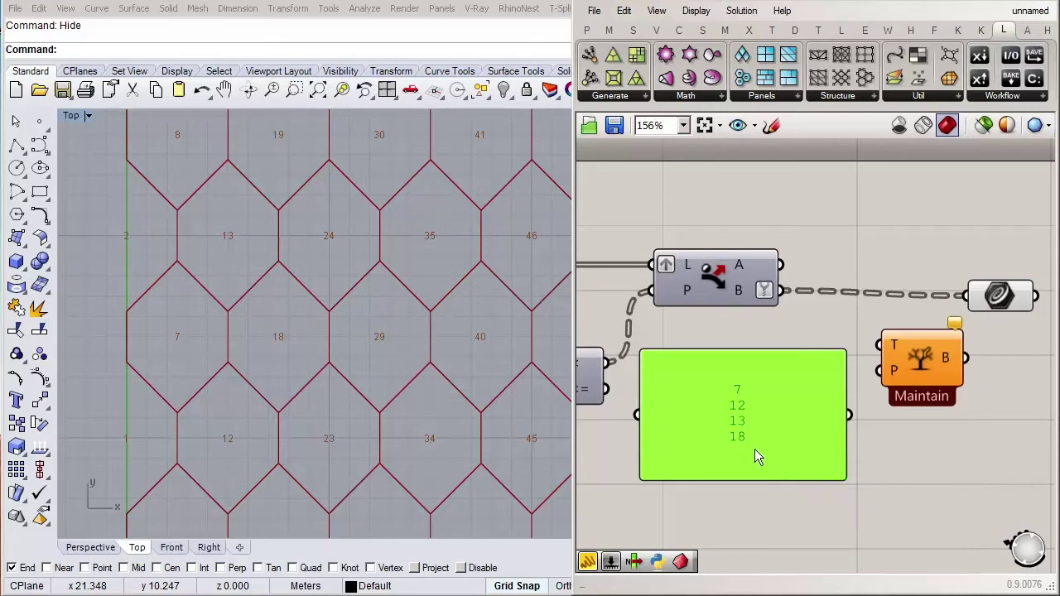
pyautogui.rightClick(762, 411)
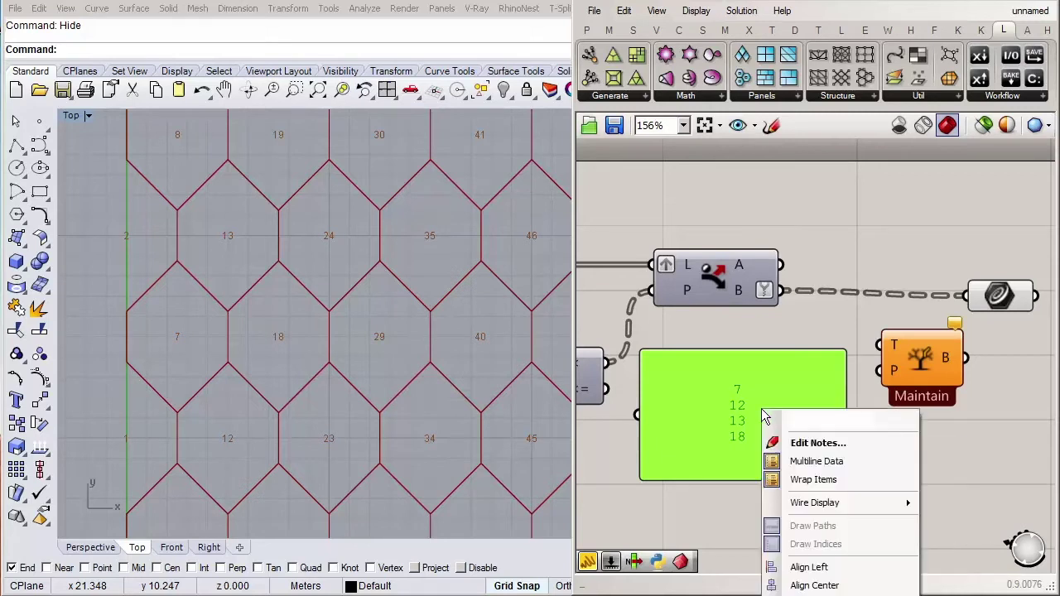
pyautogui.click(829, 468)
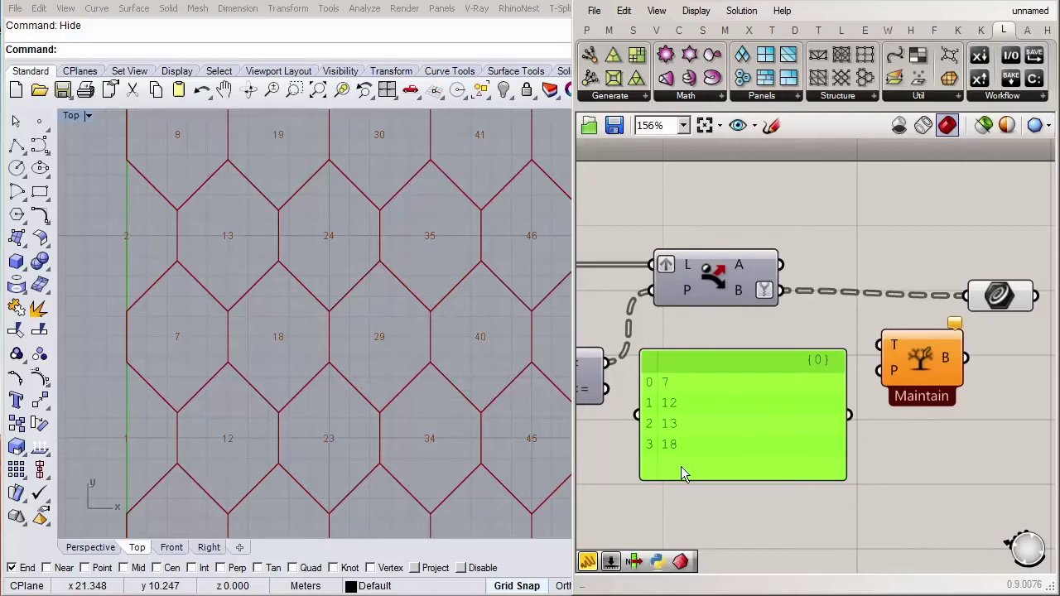
# Step: Connect the panel to Tree Branch's P input and Dispatch's B output to its T input, and compare the selected cells with the full grid
pyautogui.moveTo(954, 477); pyautogui.dragTo(911, 479, button='right')
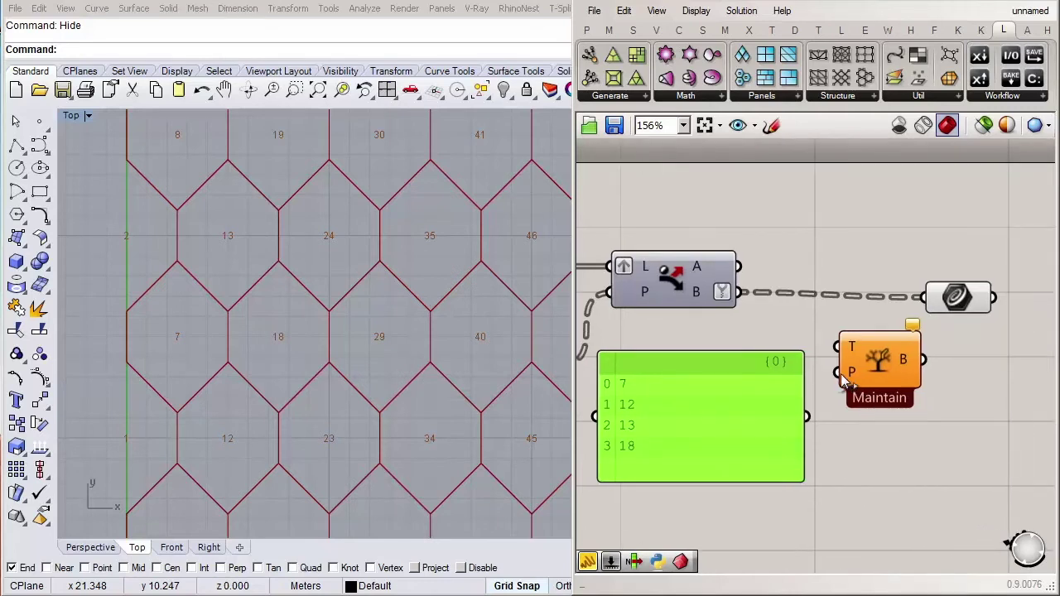
pyautogui.moveTo(842, 377); pyautogui.dragTo(808, 416)
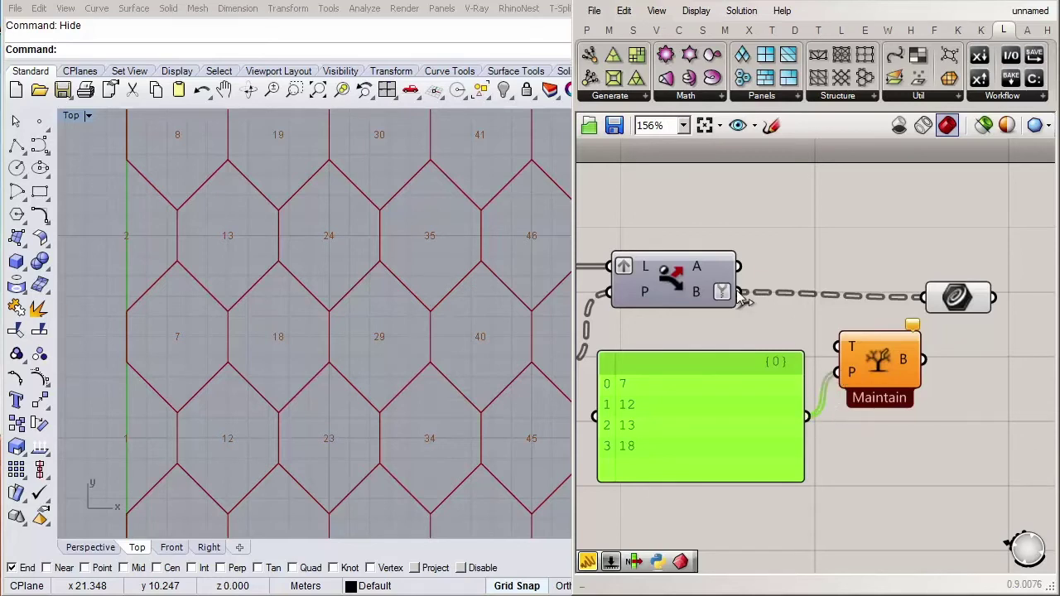
pyautogui.moveTo(742, 300); pyautogui.dragTo(850, 344)
pyautogui.moveTo(866, 375); pyautogui.dragTo(773, 385, button='right')
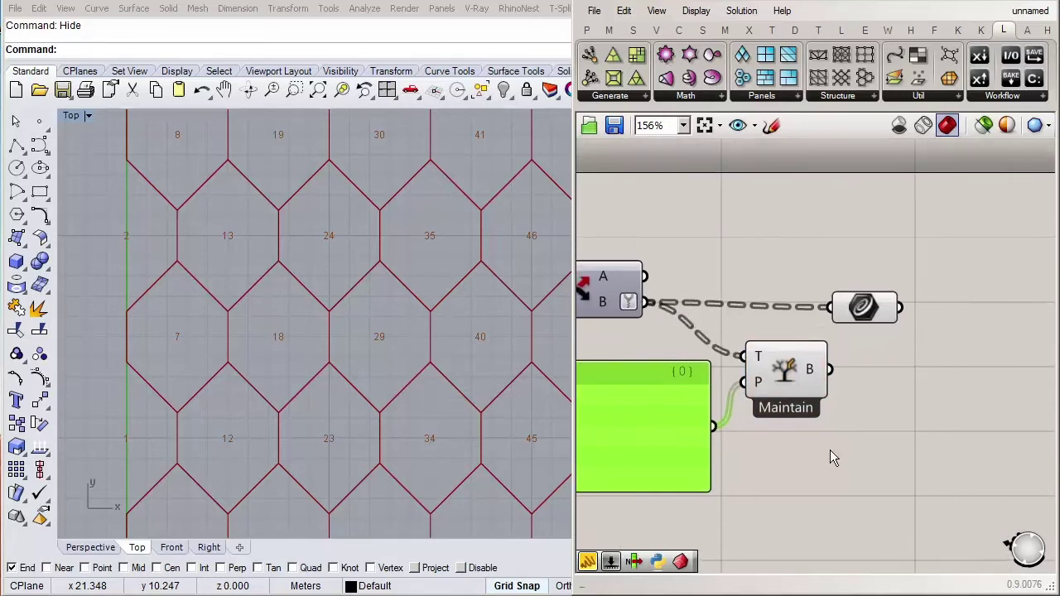
pyautogui.click(855, 310)
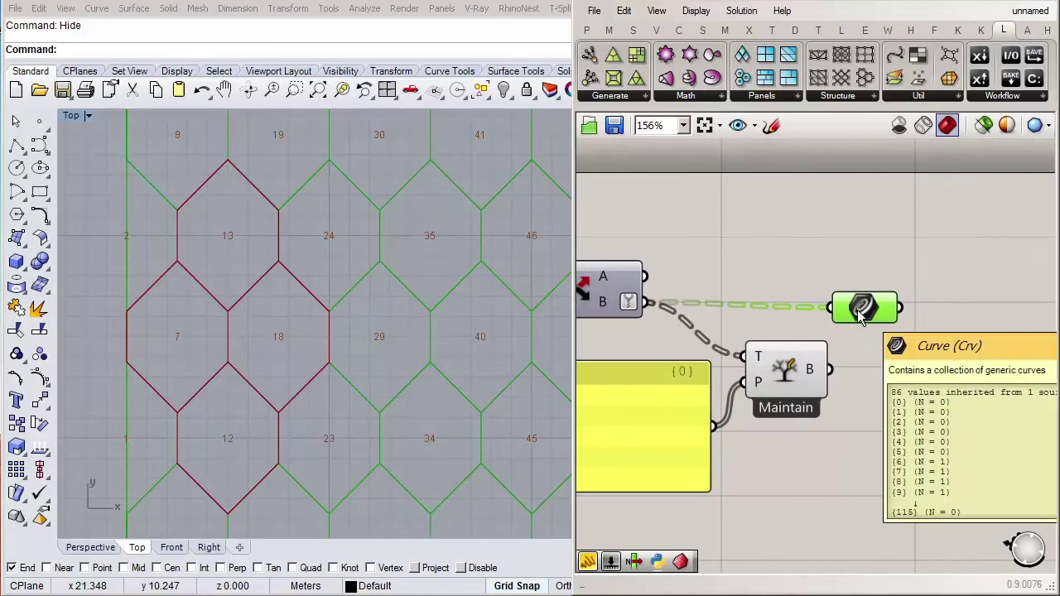
pyautogui.click(800, 375)
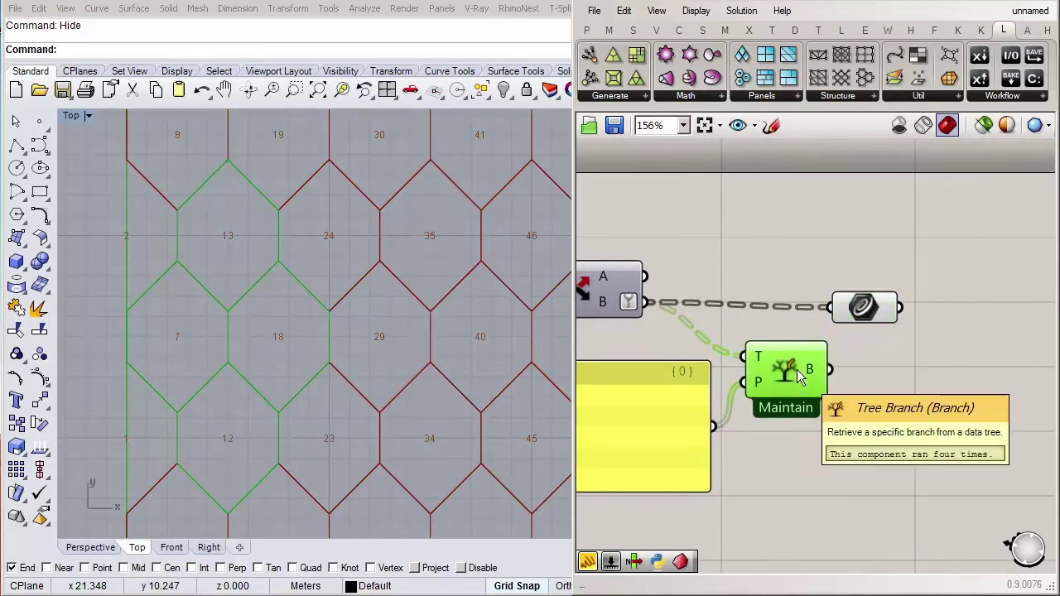
# Step: Delete the Curve parameter after Dispatch and reposition Tree Branch and the panel in line with Dispatch
pyautogui.moveTo(866, 308); pyautogui.dragTo(793, 259)
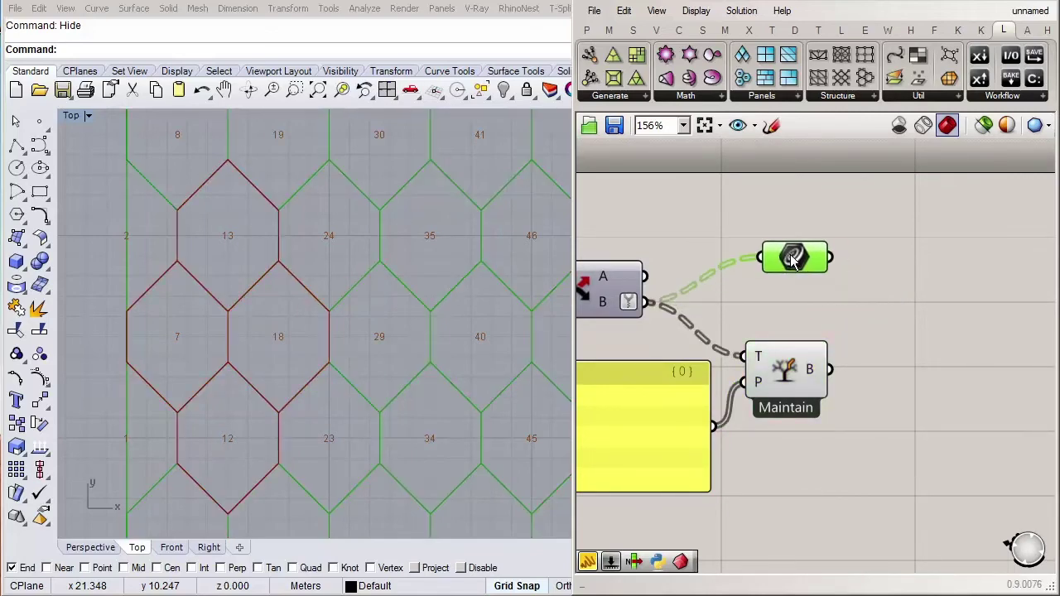
pyautogui.press('Delete')
pyautogui.moveTo(791, 379); pyautogui.dragTo(810, 335)
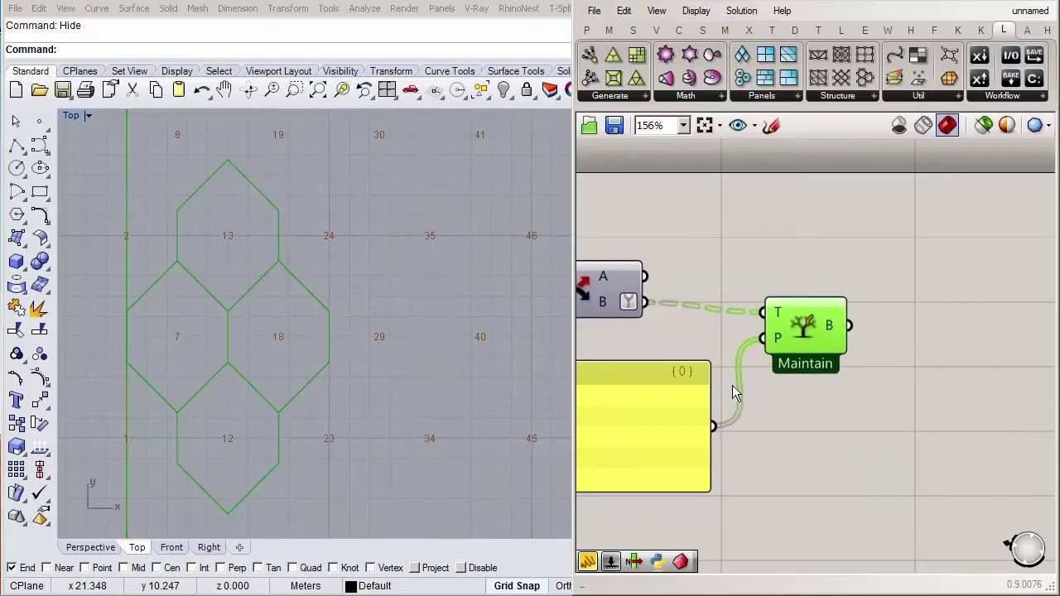
pyautogui.moveTo(676, 424); pyautogui.dragTo(701, 397)
pyautogui.moveTo(805, 330); pyautogui.dragTo(808, 318)
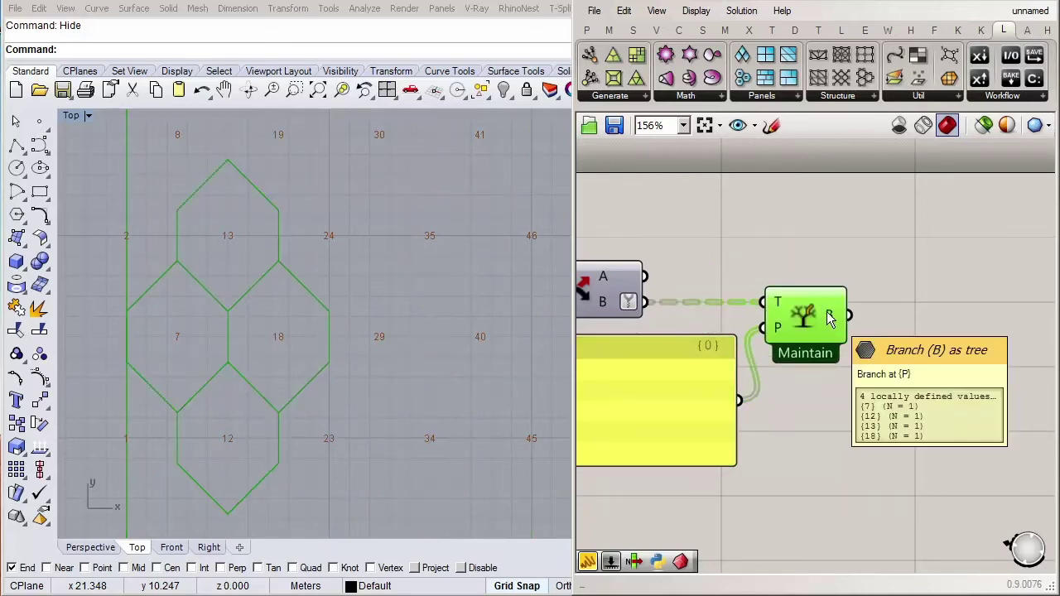
# Step: Flatten the B output of Tree Branch and deselect the component
pyautogui.rightClick(830, 317)
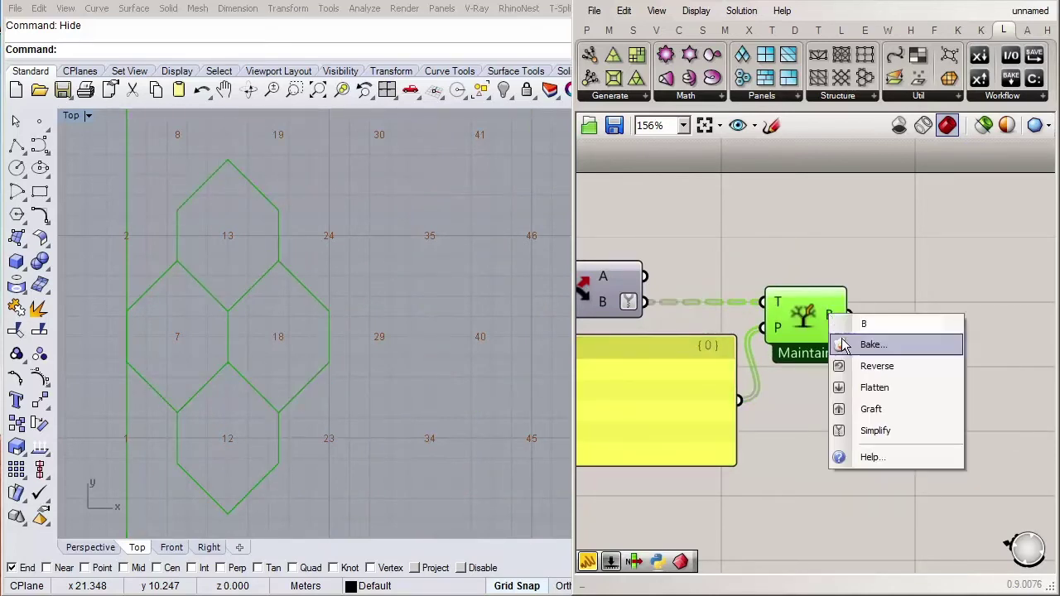
pyautogui.click(875, 388)
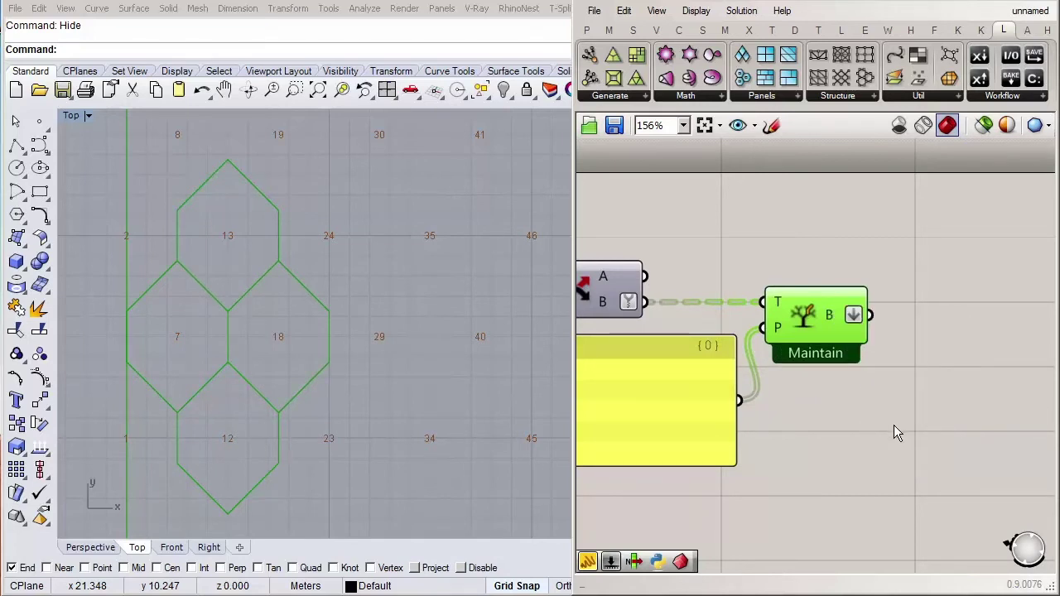
pyautogui.click(894, 430)
# Step: Hide the Point List index numbers from the viewport
pyautogui.moveTo(893, 425); pyautogui.dragTo(849, 422, button='right')
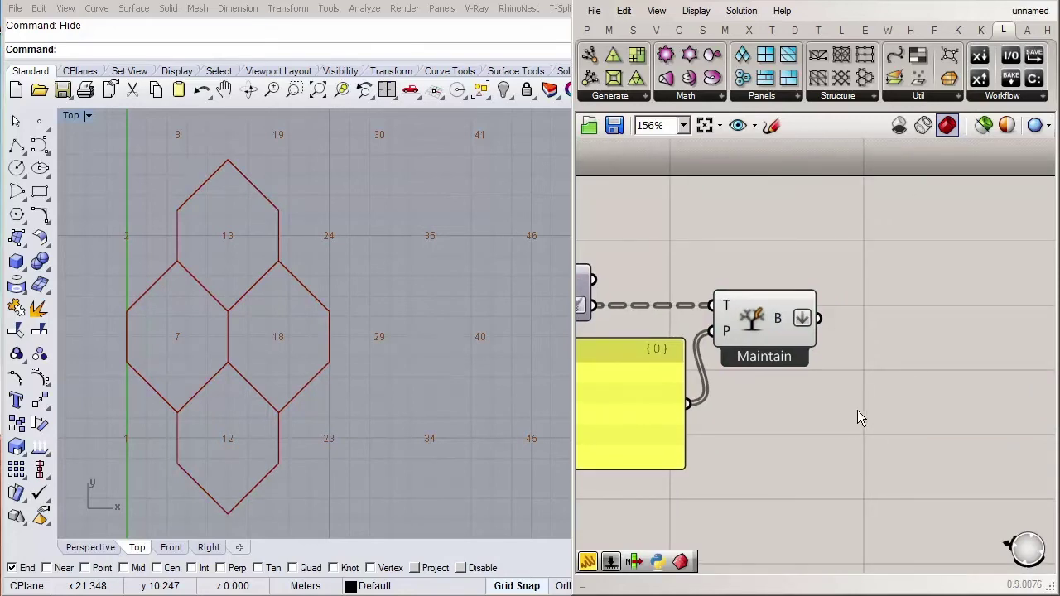
pyautogui.moveTo(883, 410); pyautogui.dragTo(841, 413, button='right')
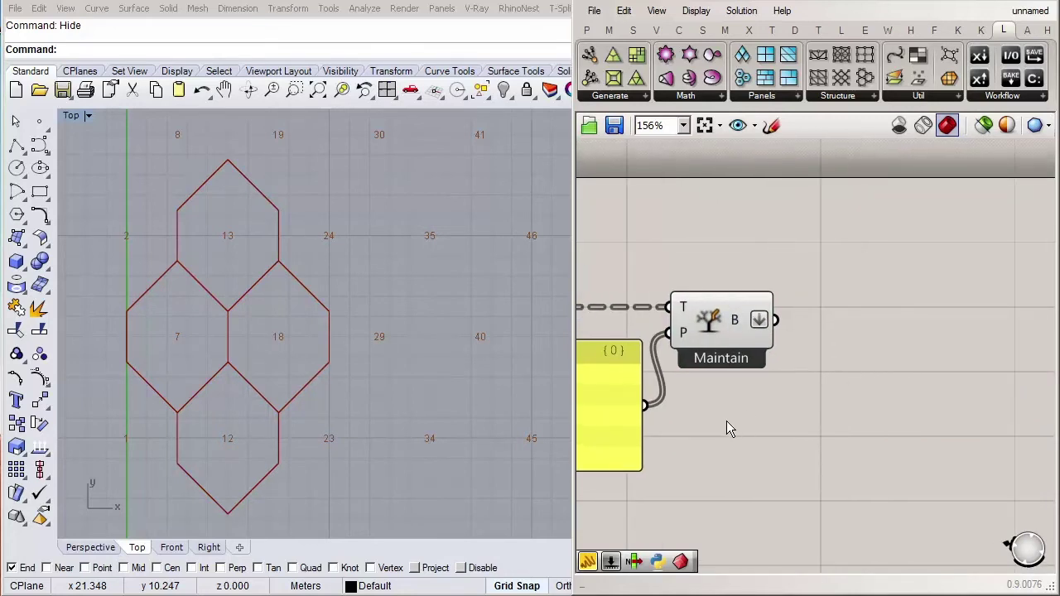
pyautogui.scroll(-4, 727, 421)
pyautogui.moveTo(721, 423)
pyautogui.mouseDown(button='right')
pyautogui.moveTo(749, 424)
pyautogui.moveTo(720, 410)
pyautogui.mouseUp(button='right')
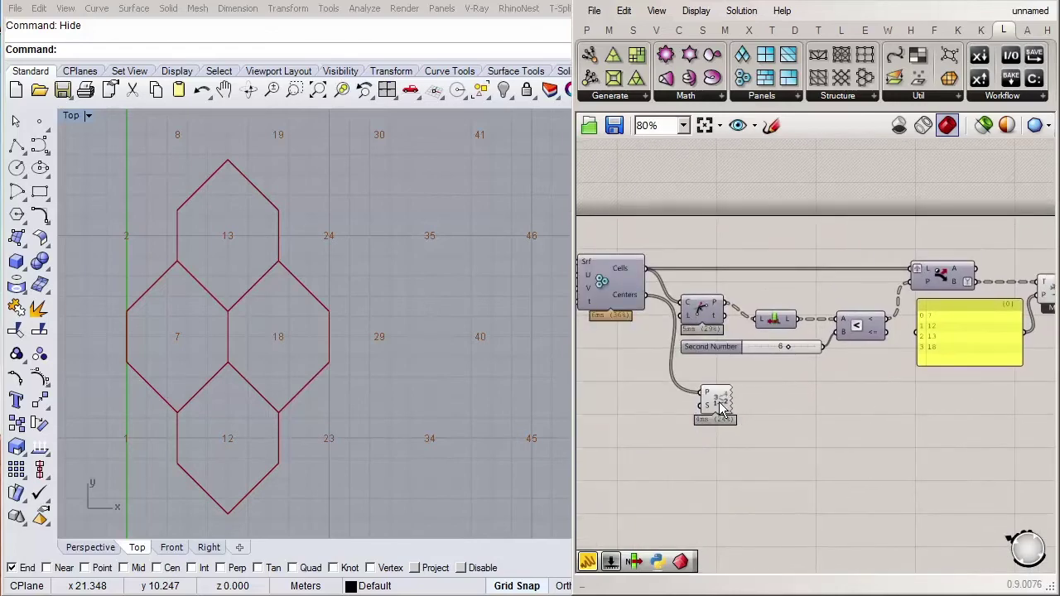
pyautogui.middleClick(762, 426)
pyautogui.click(714, 402)
# Step: Add an Explode component after Tree Branch, connect the B output to its C input and adjust its position
pyautogui.moveTo(928, 372); pyautogui.dragTo(678, 456, button='right')
pyautogui.scroll(4, 863, 377)
pyautogui.moveTo(884, 402); pyautogui.dragTo(845, 391, button='right')
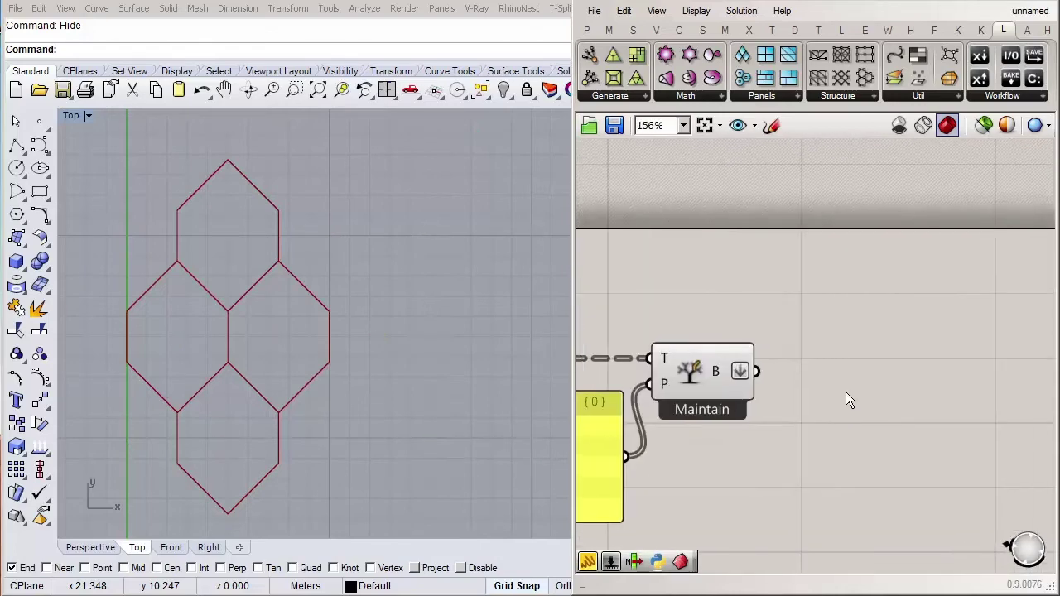
pyautogui.doubleClick(846, 393)
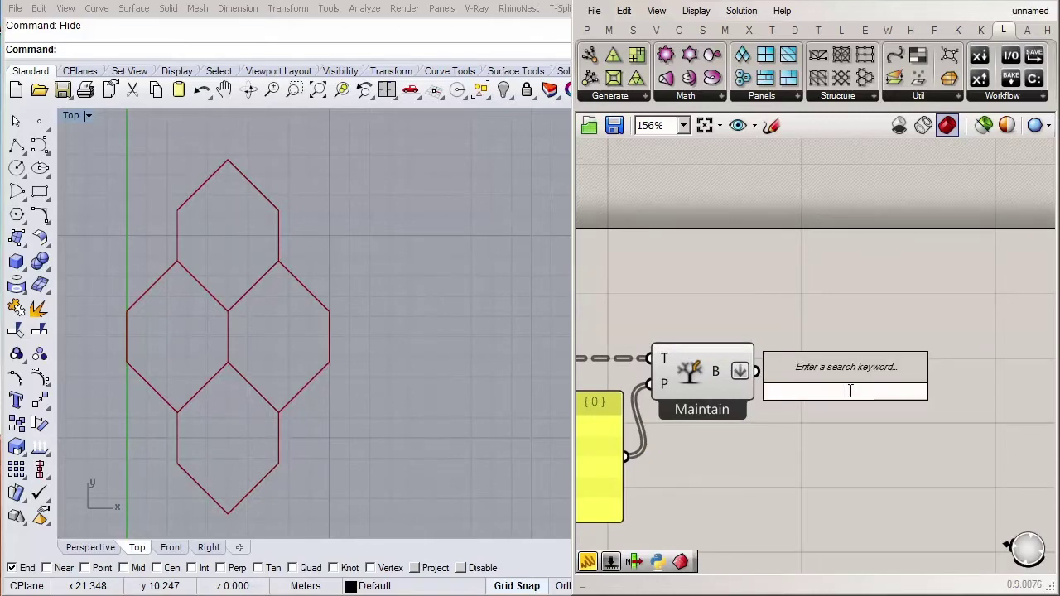
pyautogui.write('e')
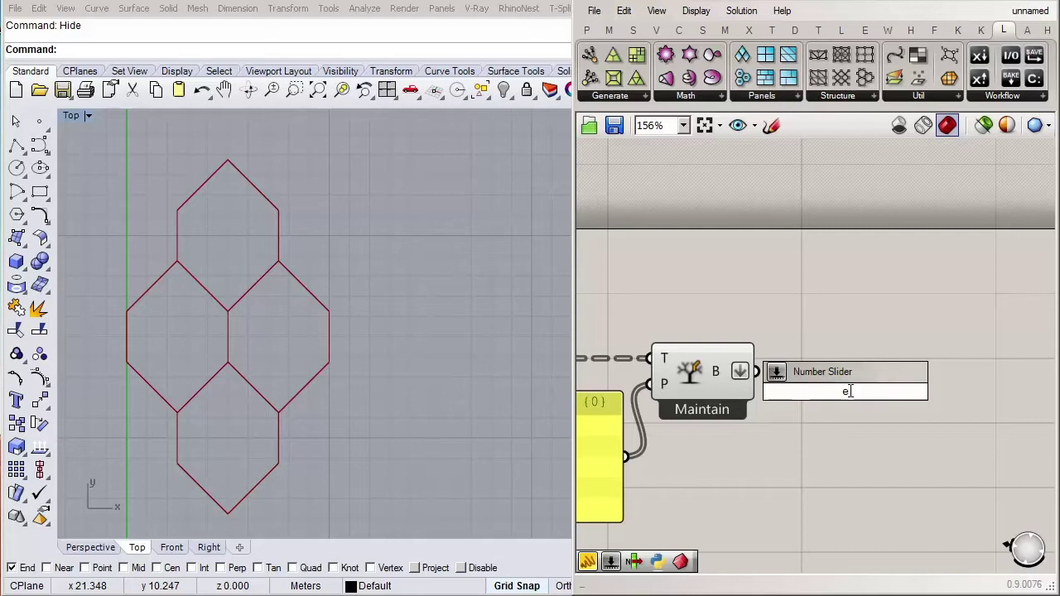
pyautogui.write('xplode')
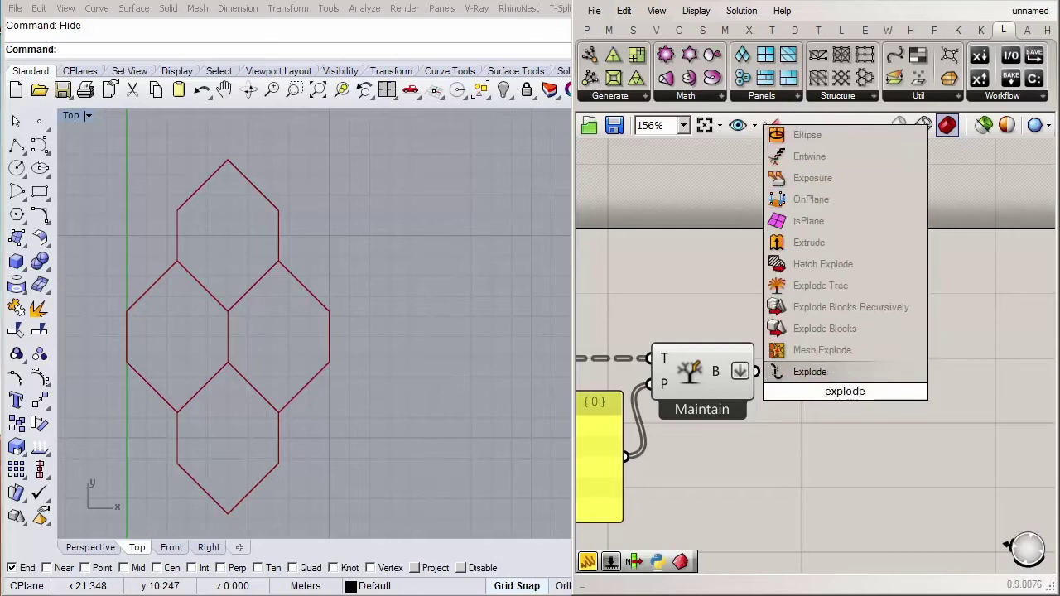
pyautogui.click(846, 374)
pyautogui.moveTo(756, 371); pyautogui.dragTo(801, 379)
pyautogui.moveTo(868, 414); pyautogui.dragTo(858, 421)
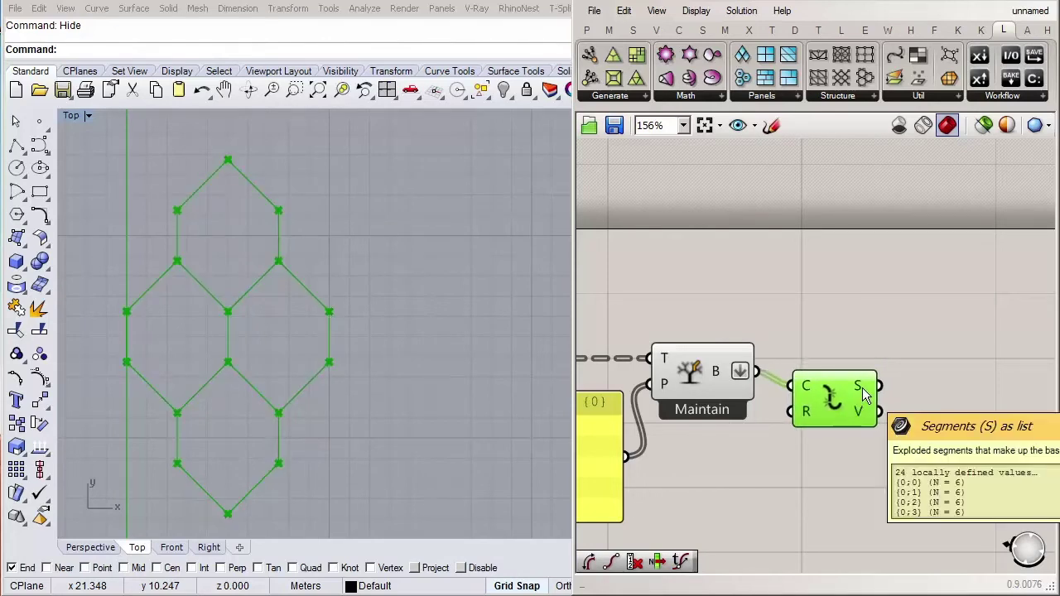
# Step: Move the Explode component farther from Tree Branch, level with its B output, and deselect it
pyautogui.moveTo(863, 396); pyautogui.dragTo(903, 387)
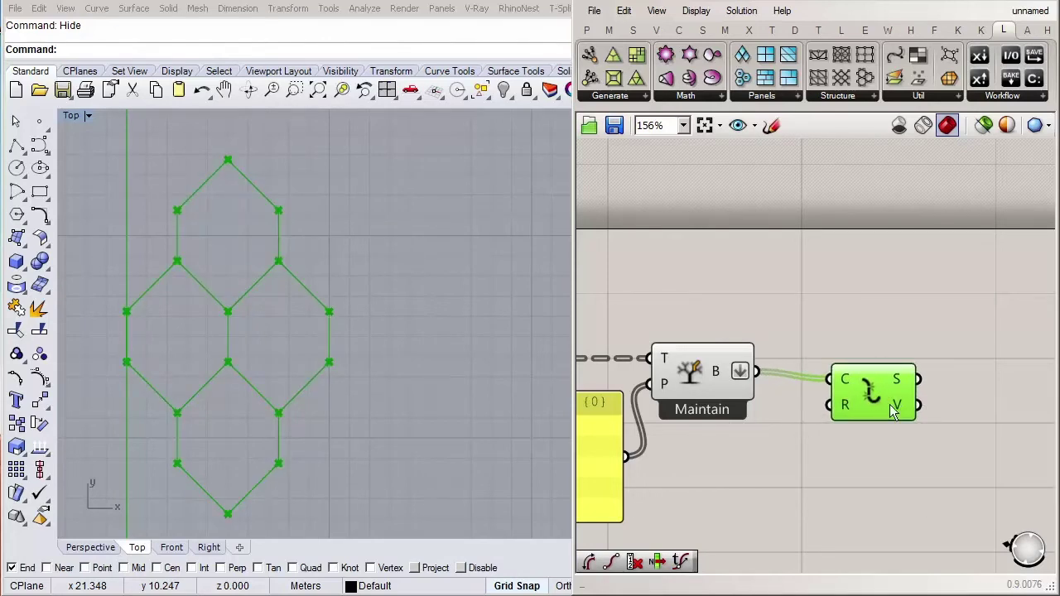
pyautogui.moveTo(888, 402); pyautogui.dragTo(830, 423, button='right')
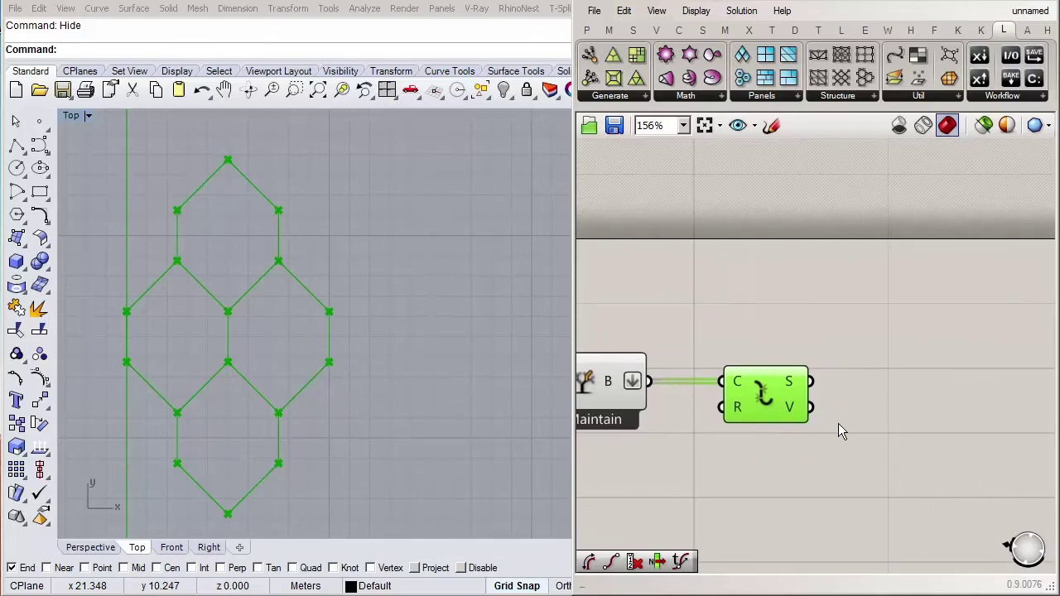
pyautogui.moveTo(900, 418); pyautogui.dragTo(841, 421, button='right')
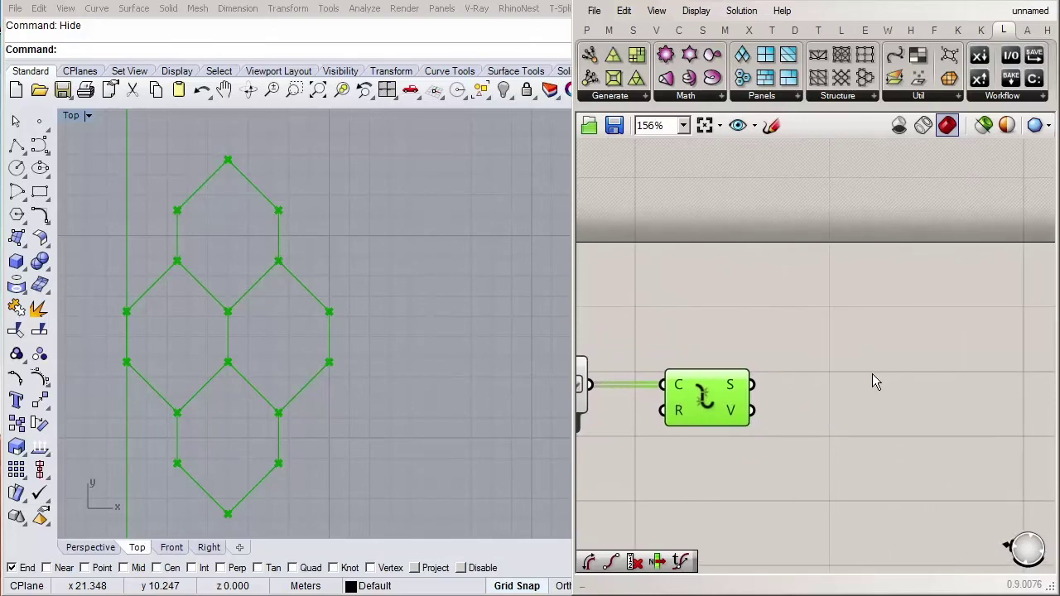
pyautogui.click(854, 370)
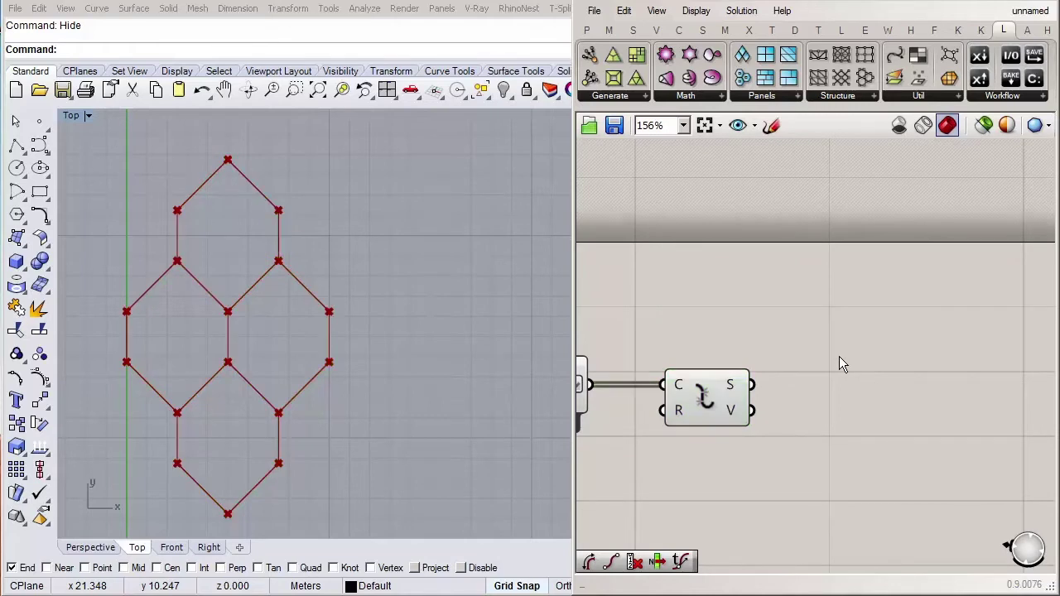
# Step: Add a Point On Curve component with parameter 0.50 after Explode, slightly above its level
pyautogui.doubleClick(872, 368)
pyautogui.write('poiny')
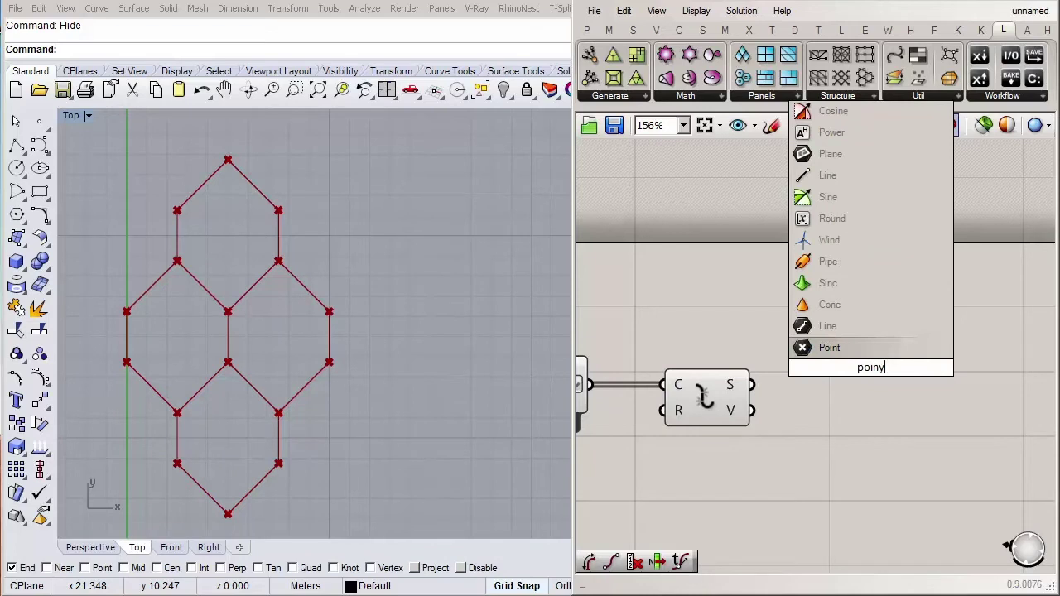
pyautogui.press('BackSpace')
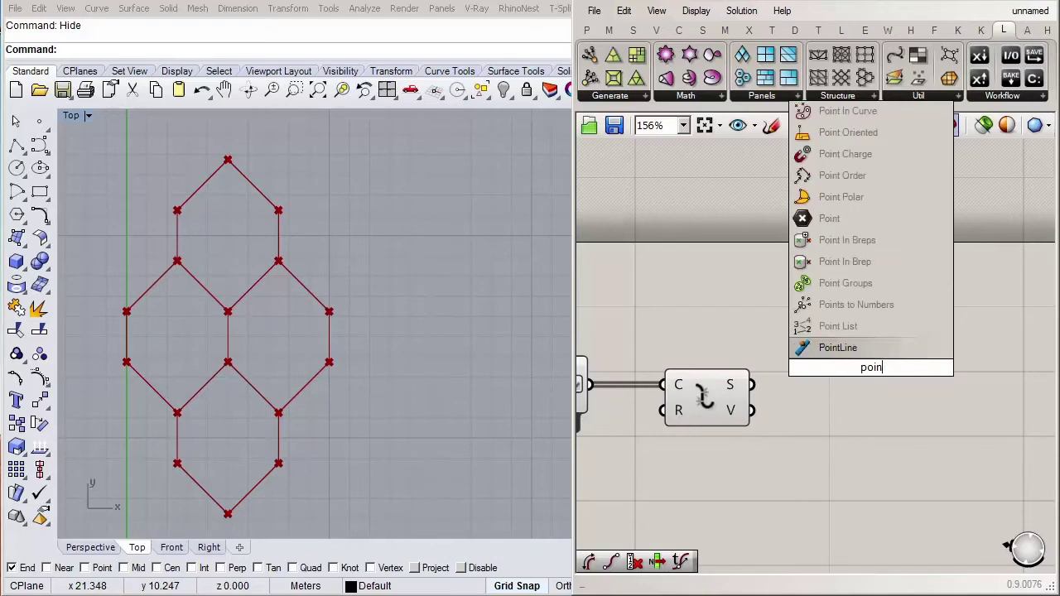
pyautogui.write('t')
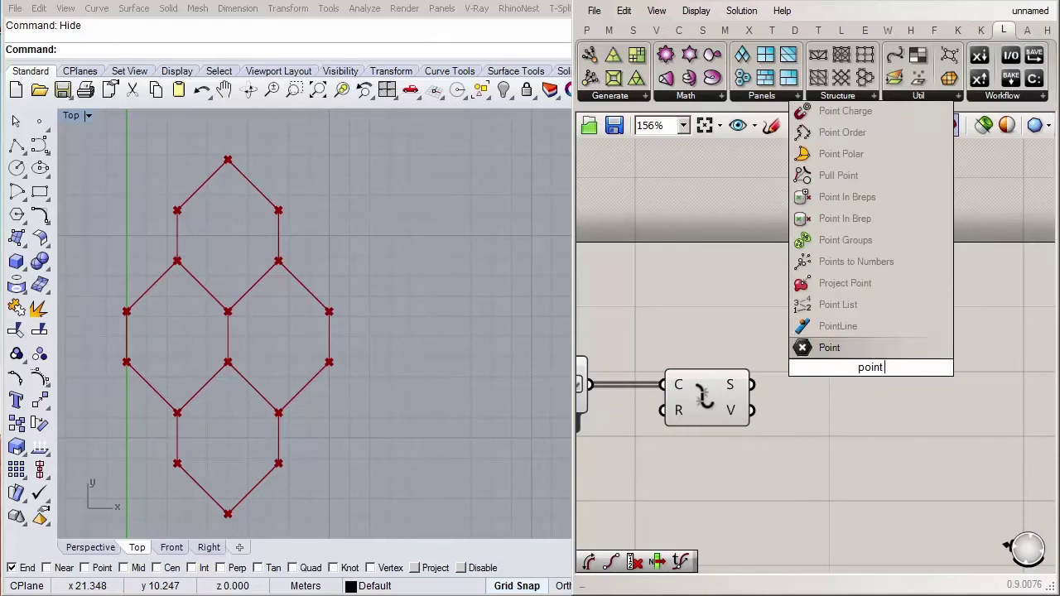
pyautogui.write(' on')
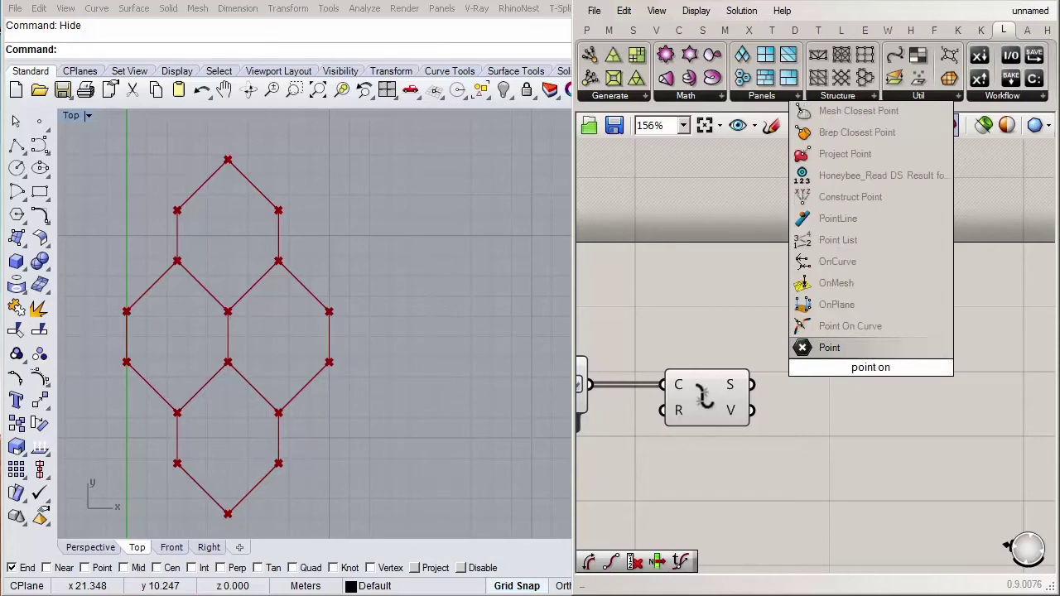
pyautogui.click(857, 330)
pyautogui.moveTo(839, 372); pyautogui.dragTo(857, 352)
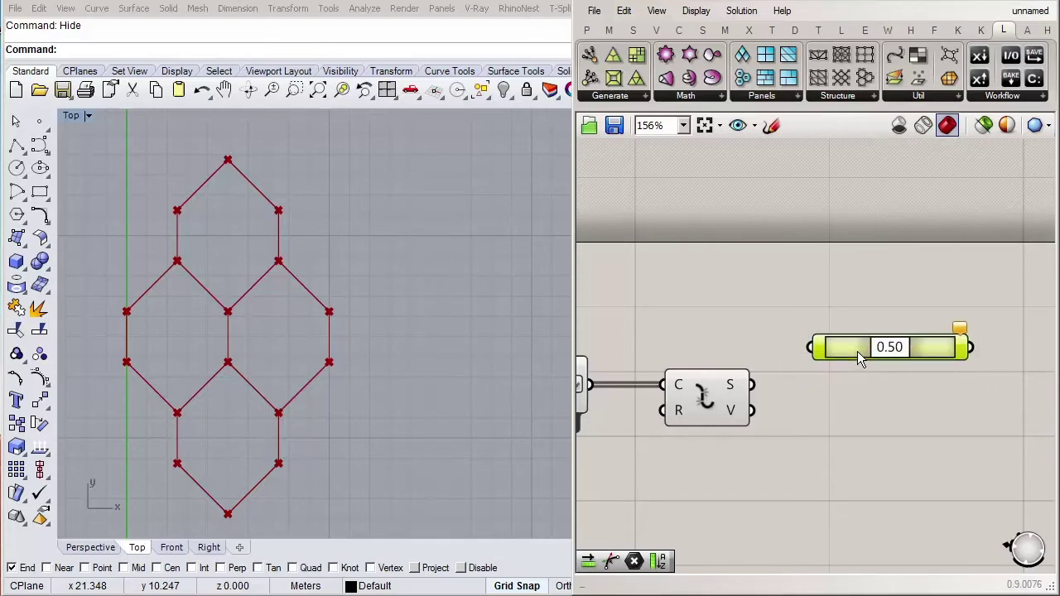
# Step: Connect Explode's S output to Point On Curve and move Point On Curve higher on the canvas
pyautogui.click(806, 398)
pyautogui.moveTo(752, 384); pyautogui.dragTo(800, 358)
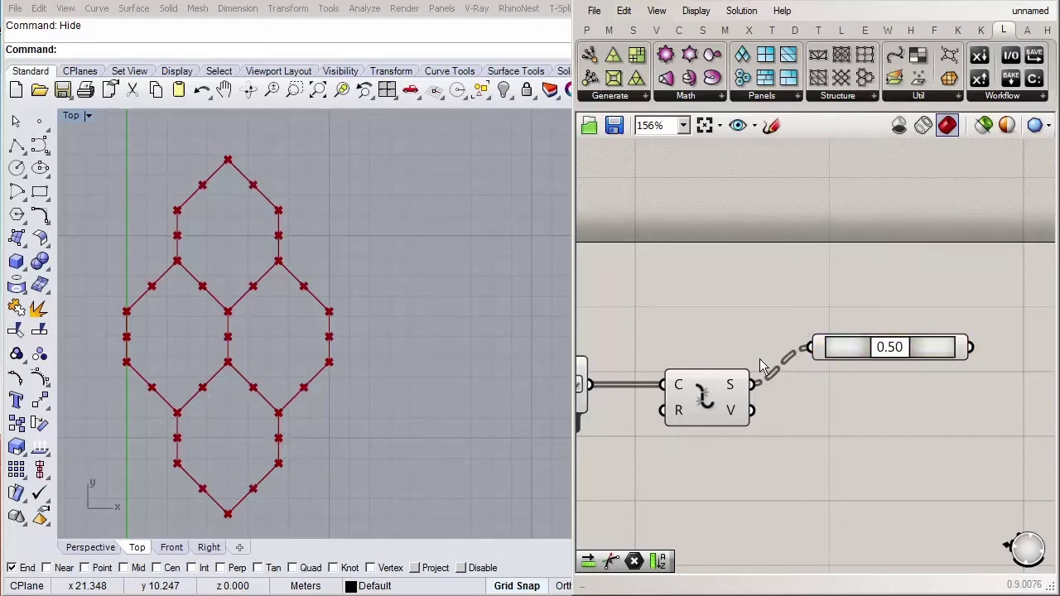
pyautogui.moveTo(315, 373); pyautogui.dragTo(344, 365, button='right')
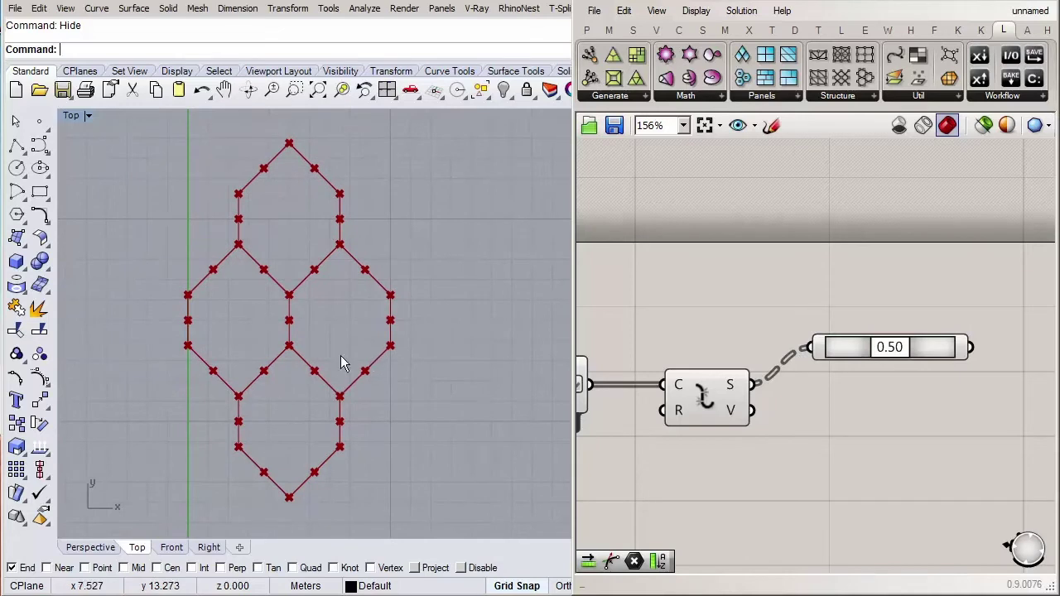
pyautogui.click(861, 348)
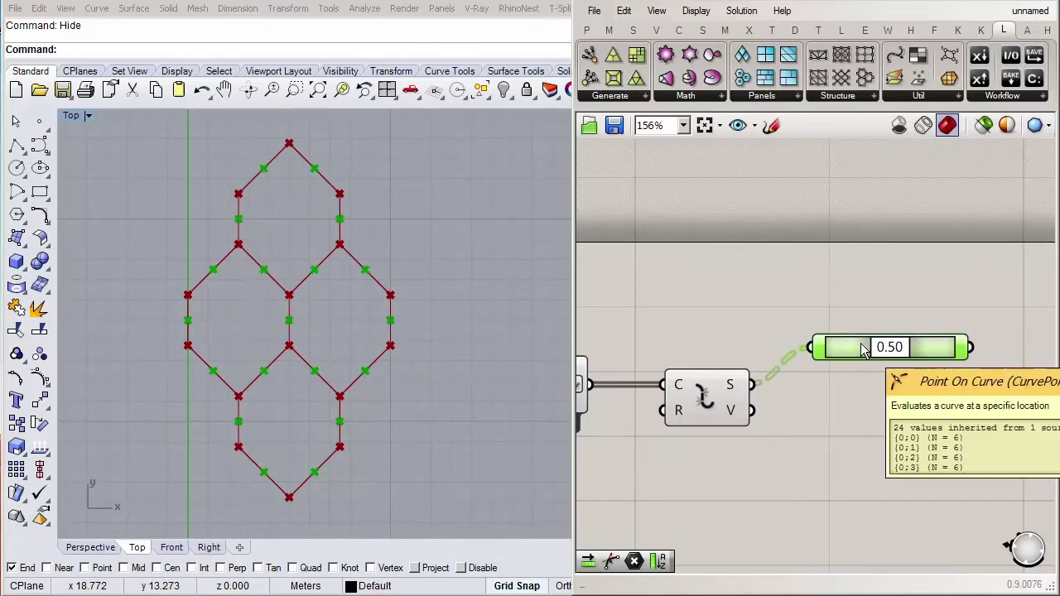
pyautogui.moveTo(862, 352); pyautogui.dragTo(851, 326)
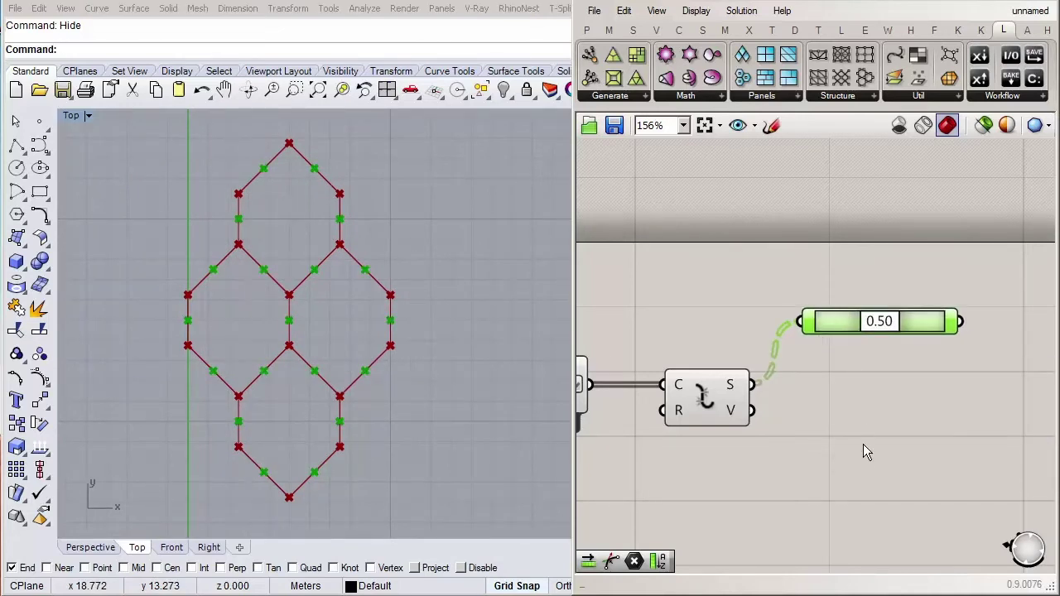
# Step: Add an Evaluate Curve component below Point On Curve, fed by Explode's S output, and reparameterize its C input
pyautogui.moveTo(886, 469); pyautogui.dragTo(854, 431, button='right')
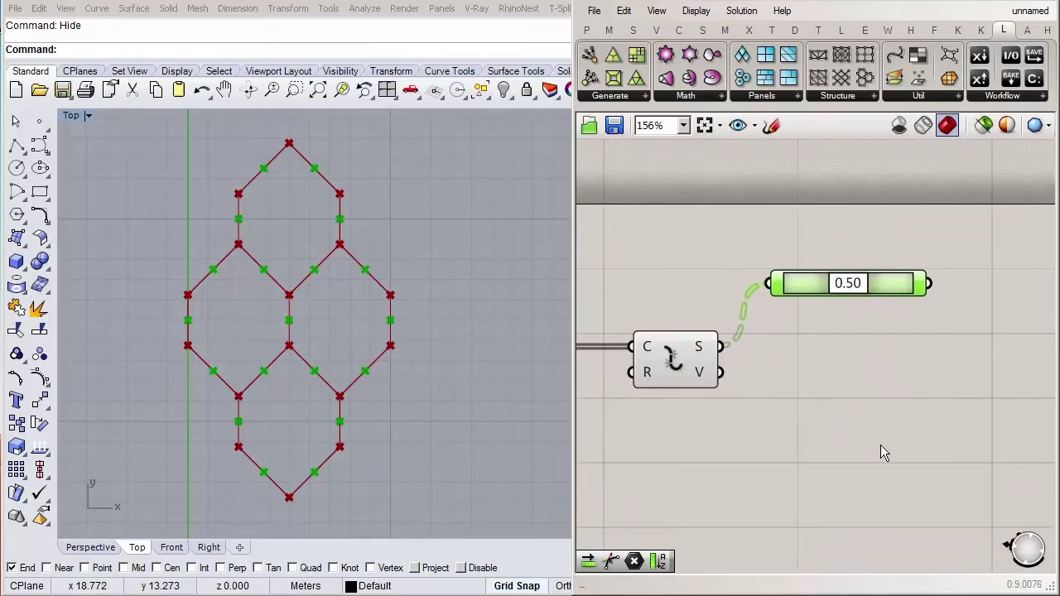
pyautogui.doubleClick(833, 425)
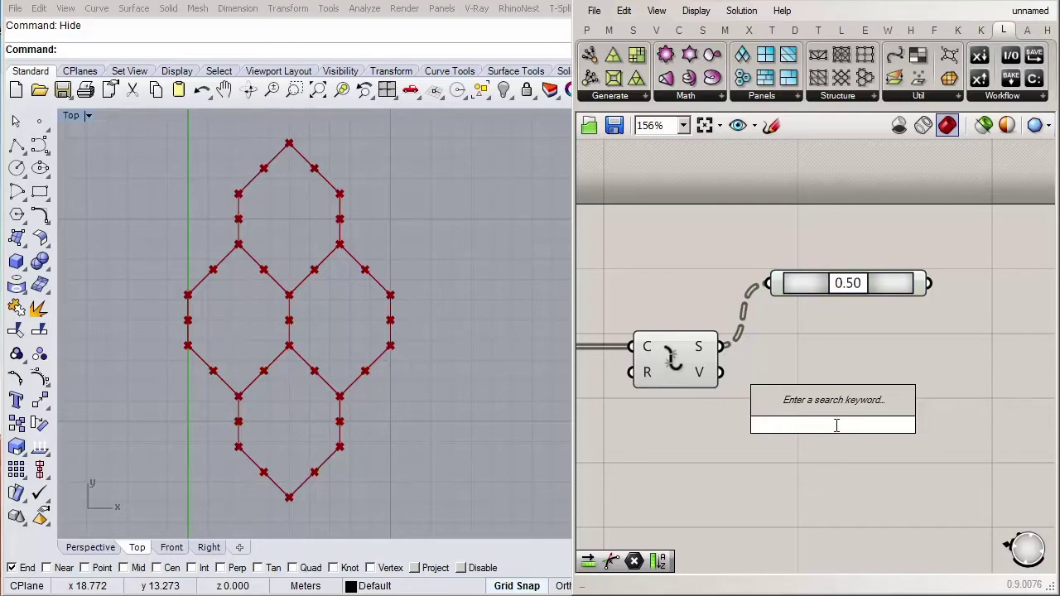
pyautogui.write('eva')
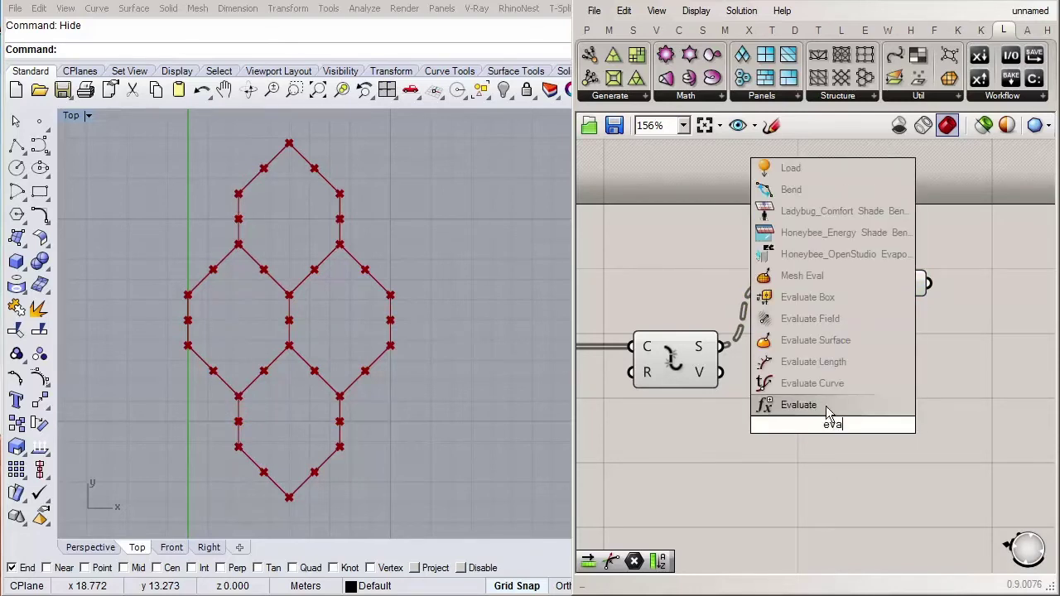
pyautogui.click(837, 391)
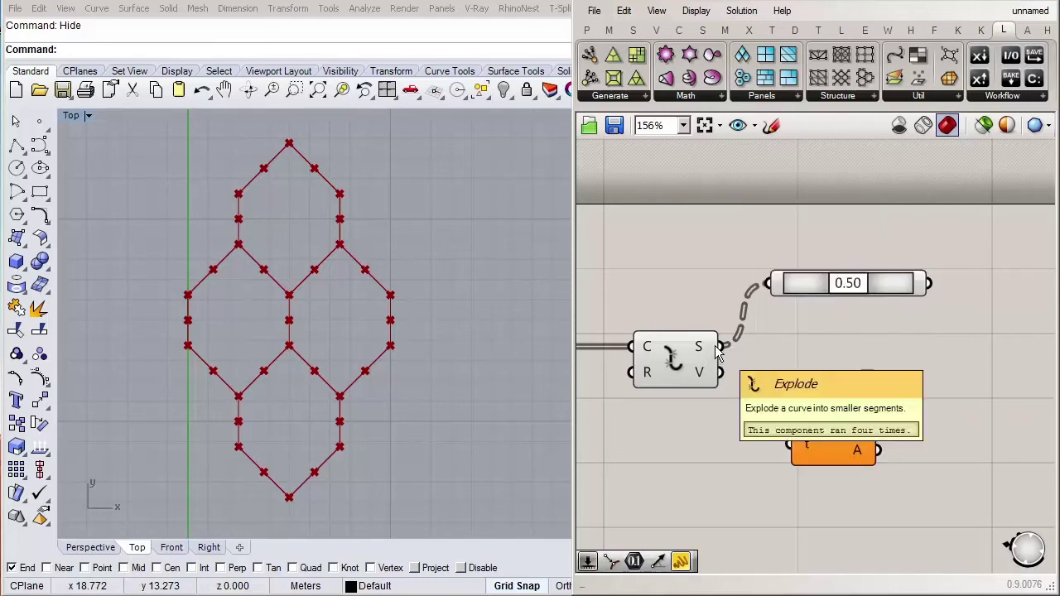
pyautogui.moveTo(720, 348); pyautogui.dragTo(807, 417)
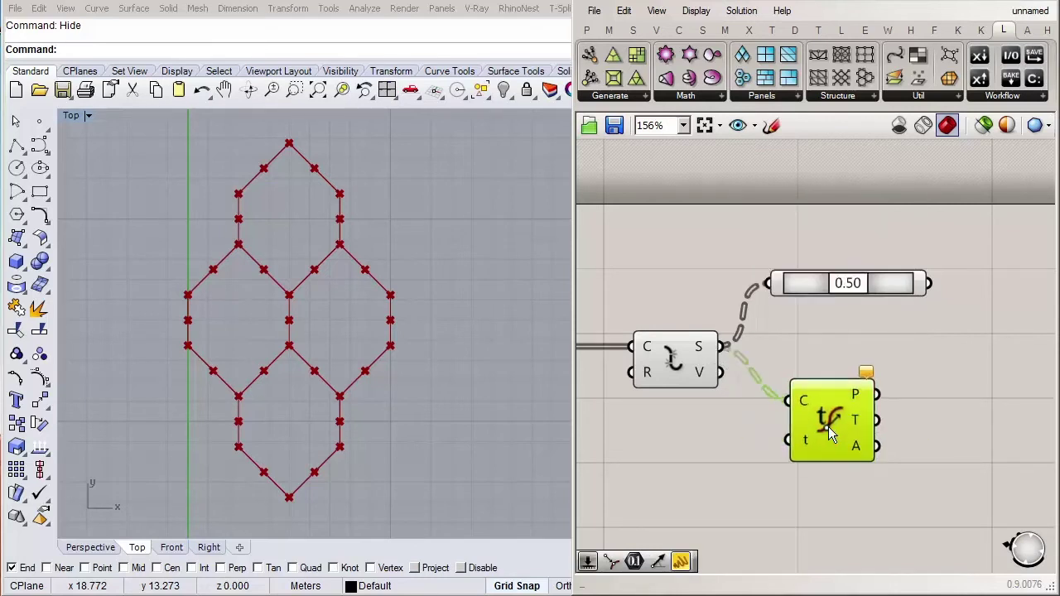
pyautogui.rightClick(796, 404)
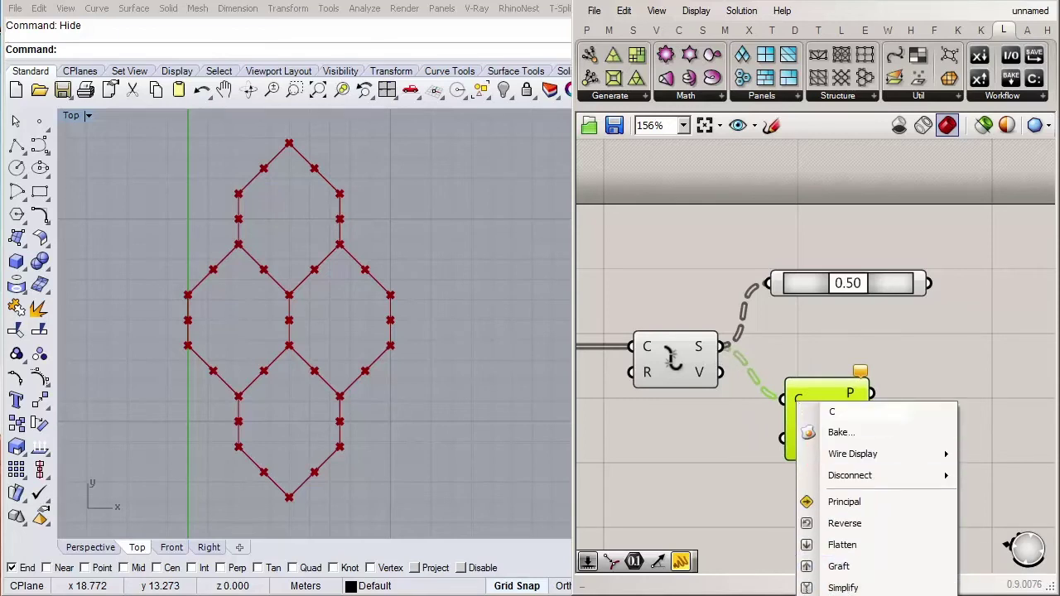
pyautogui.click(853, 595)
# Step: Add a Number Slider below Evaluate Curve and connect it to the t input
pyautogui.moveTo(708, 525); pyautogui.dragTo(753, 498, button='right')
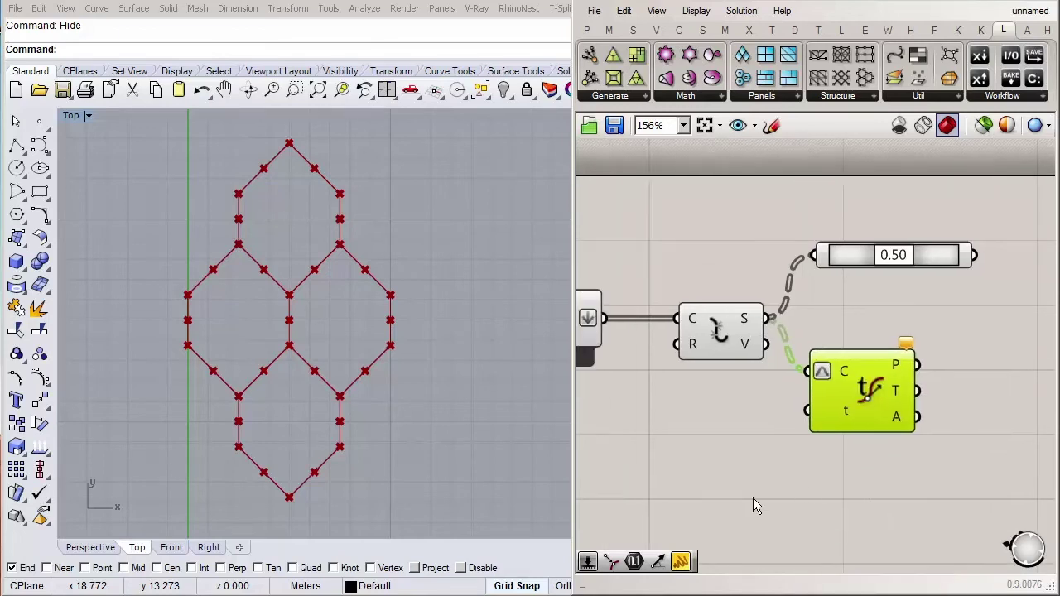
pyautogui.doubleClick(753, 498)
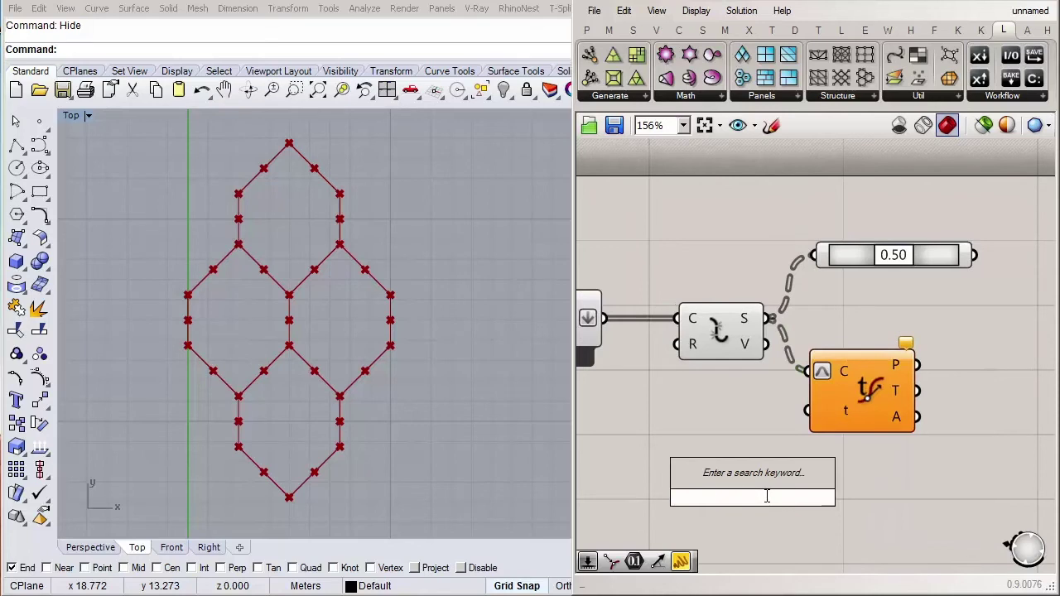
pyautogui.write('slid')
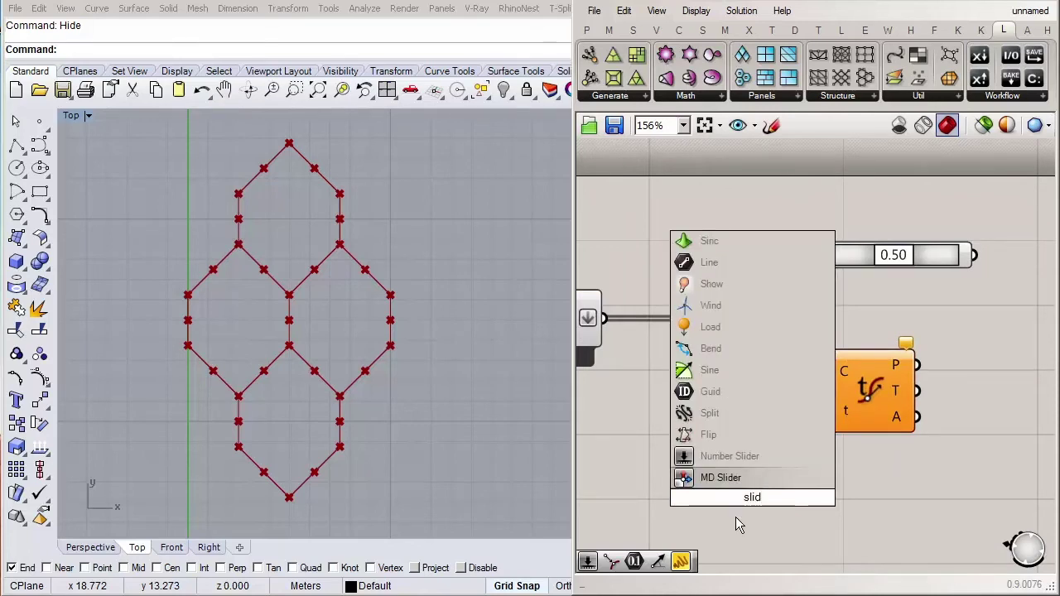
pyautogui.click(763, 460)
pyautogui.moveTo(805, 493); pyautogui.dragTo(756, 463)
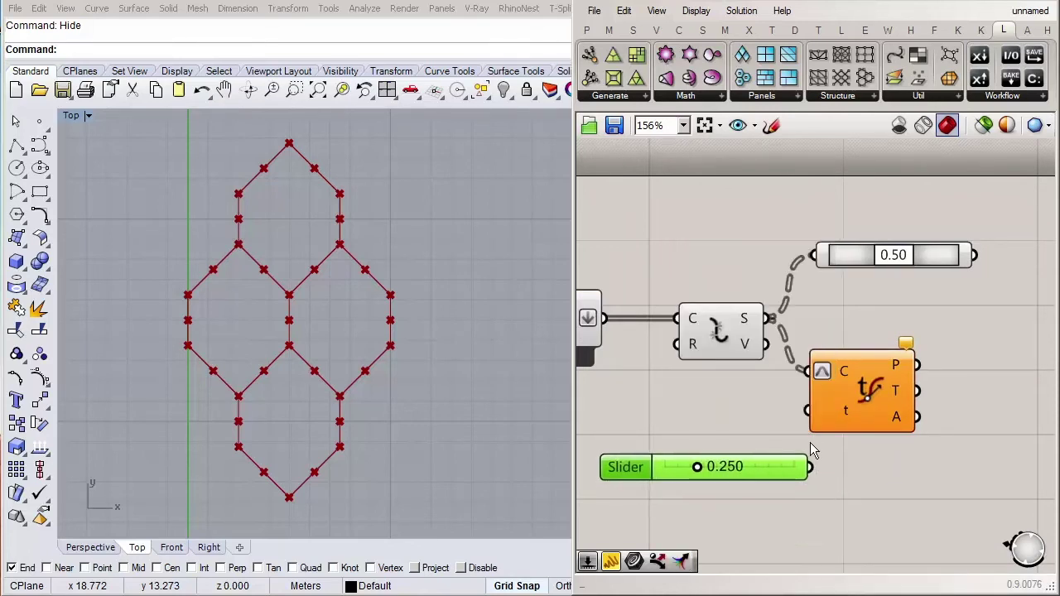
pyautogui.moveTo(839, 410); pyautogui.dragTo(809, 467)
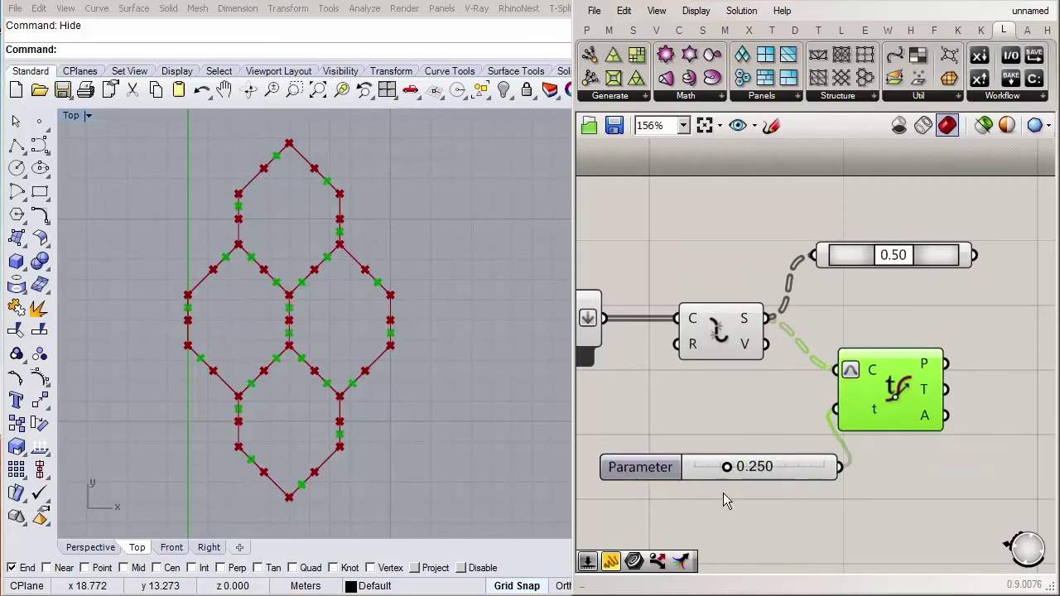
# Step: Reposition the Parameter slider, try different values on it and set it to 0.75
pyautogui.moveTo(732, 471); pyautogui.dragTo(756, 456)
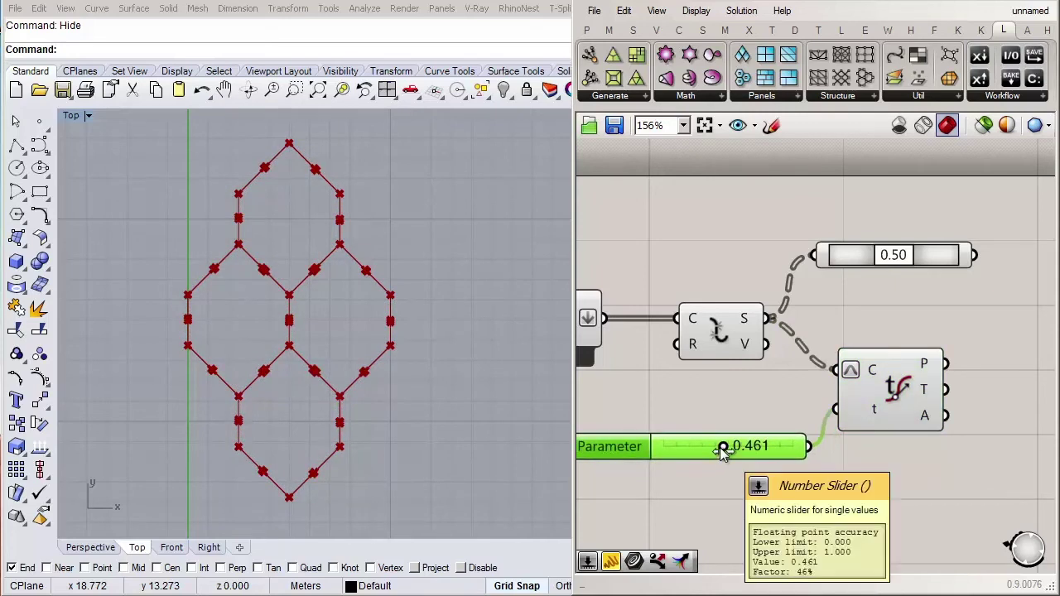
pyautogui.moveTo(723, 448); pyautogui.dragTo(750, 449)
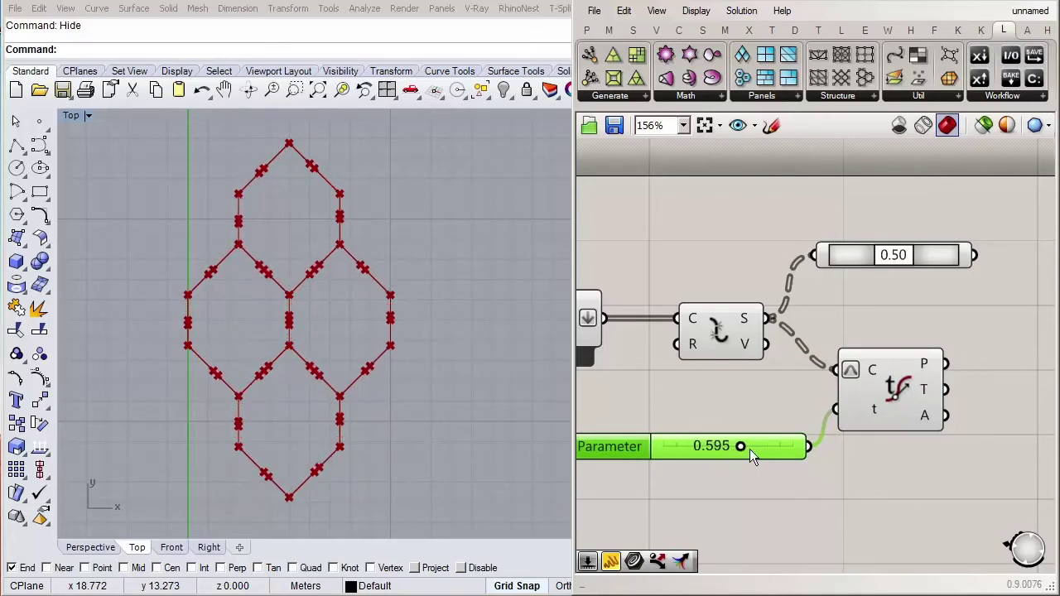
pyautogui.doubleClick(759, 449)
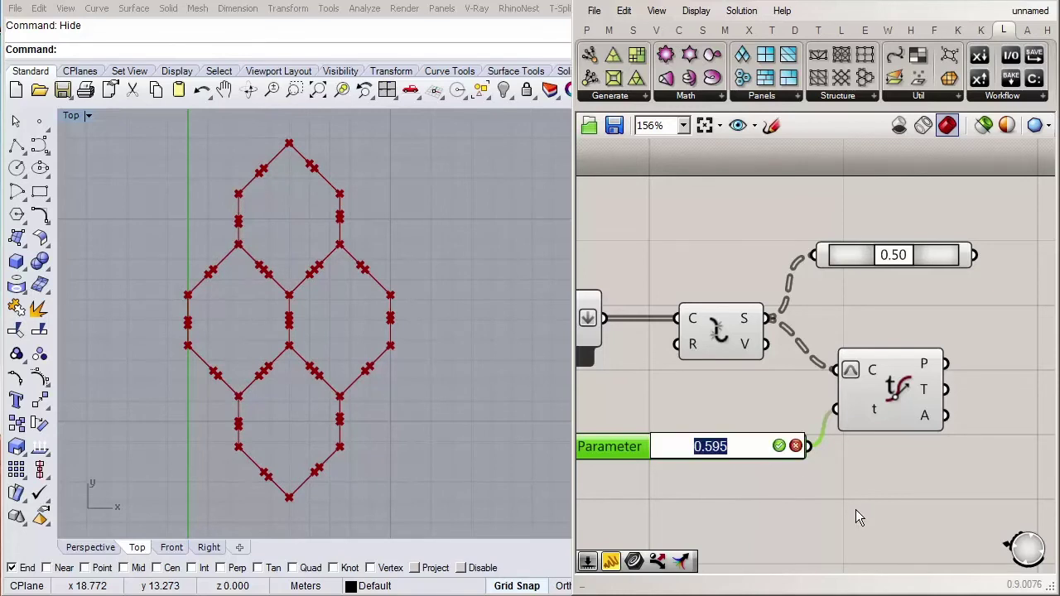
pyautogui.write('0.75')
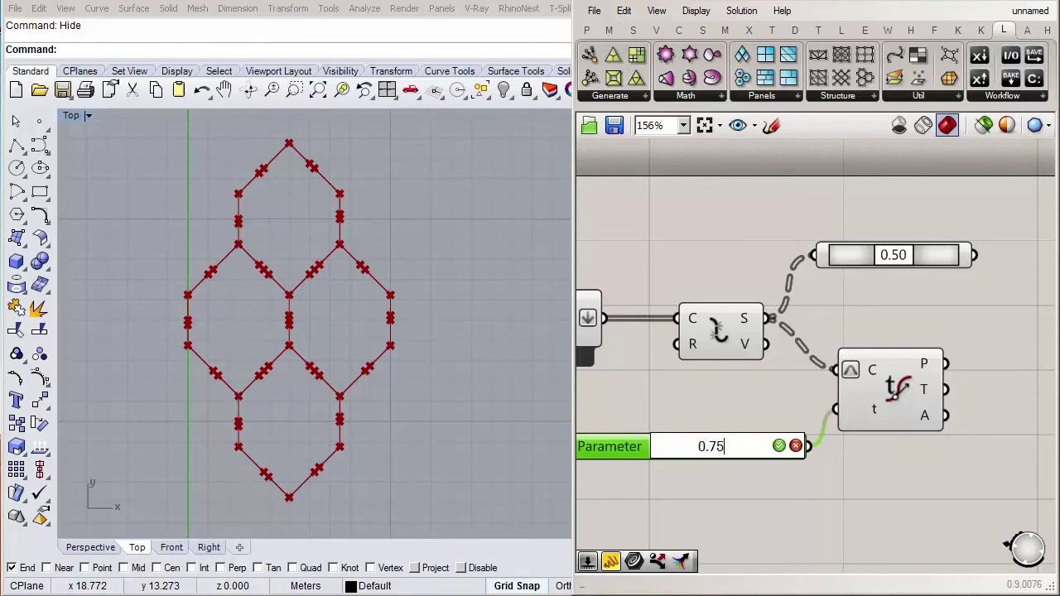
pyautogui.press('Return')
# Step: Preview the points of Point On Curve and Evaluate Curve in turn, and nudge Evaluate Curve slightly away from Explode
pyautogui.scroll(-1, 856, 510)
pyautogui.click(809, 286)
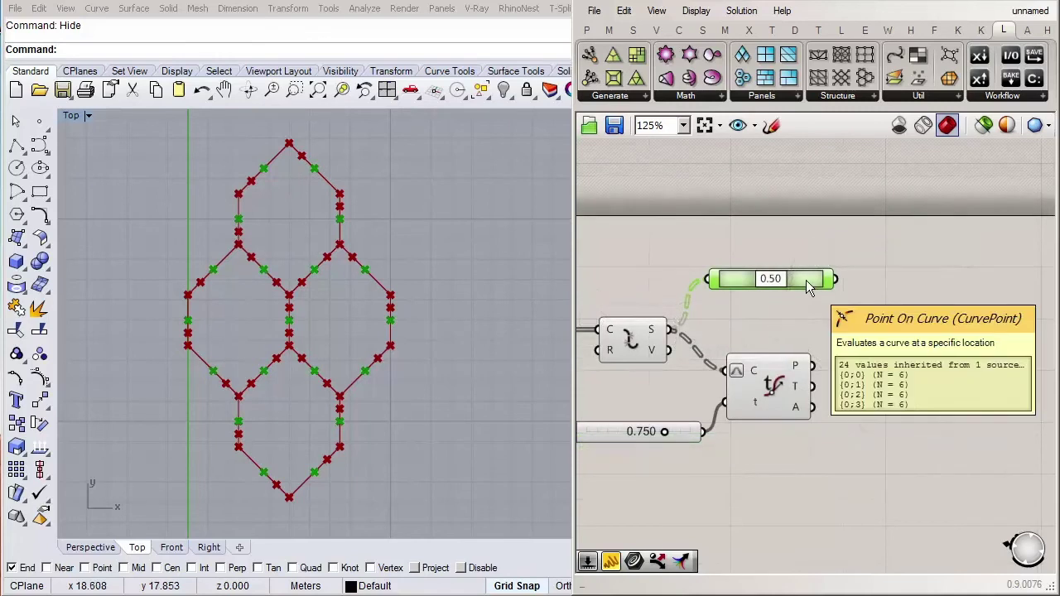
pyautogui.click(778, 393)
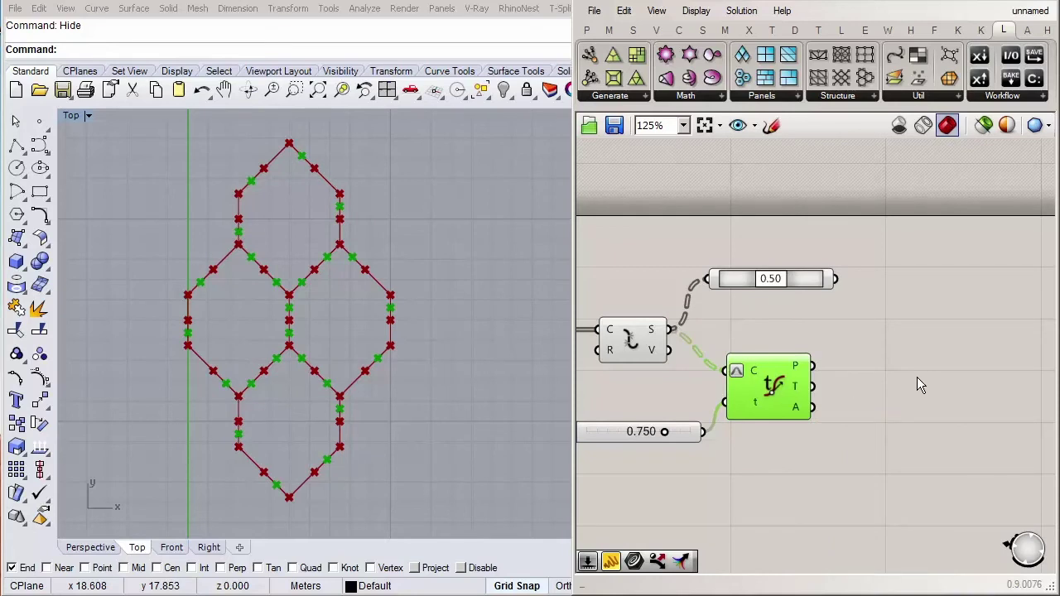
pyautogui.press('Right')
pyautogui.press('Right')
pyautogui.press('Right')
pyautogui.press('Right')
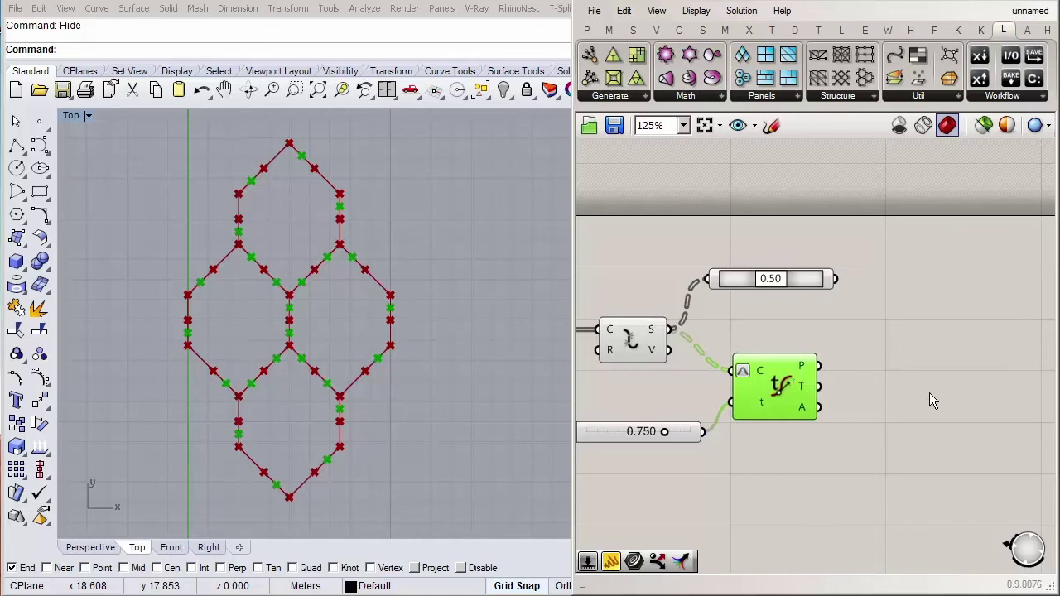
# Step: Add a Shift List component after Point On Curve and connect the Point On Curve output to its L input
pyautogui.doubleClick(931, 395)
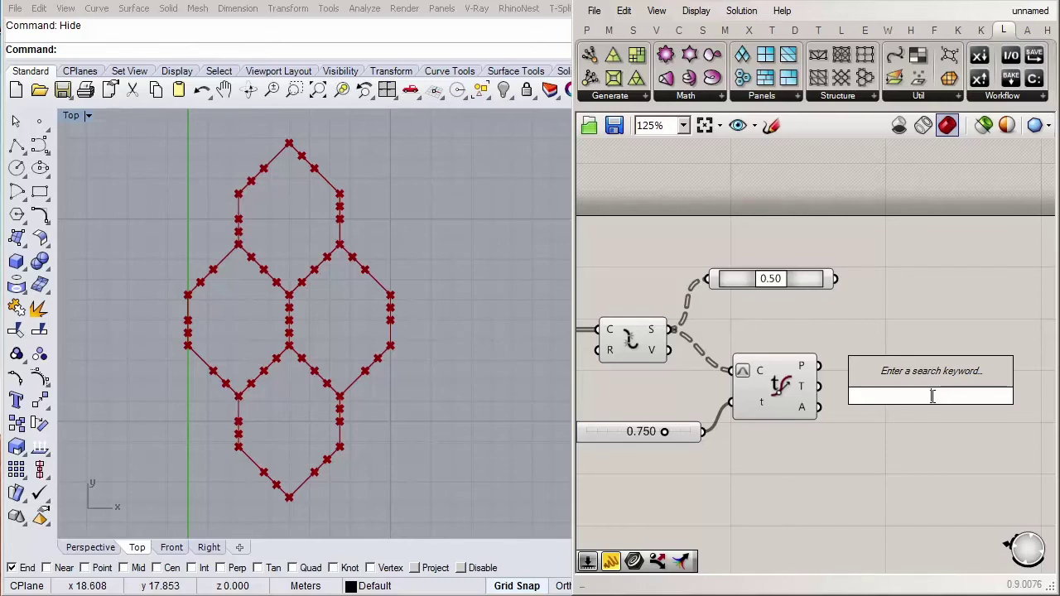
pyautogui.write('shi')
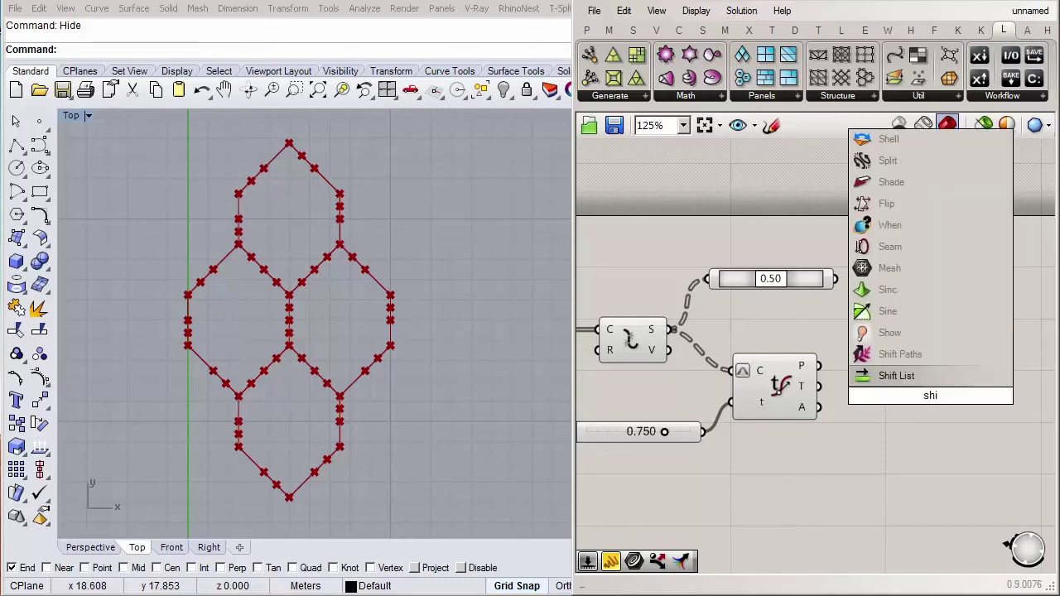
pyautogui.click(925, 376)
pyautogui.moveTo(924, 413); pyautogui.dragTo(918, 322)
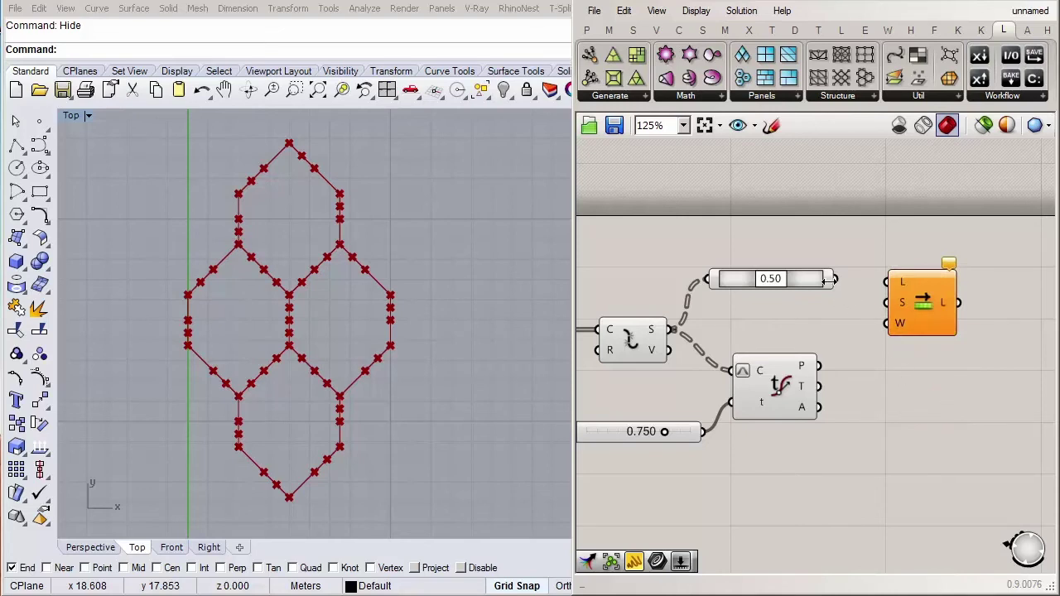
pyautogui.moveTo(837, 281); pyautogui.dragTo(927, 303)
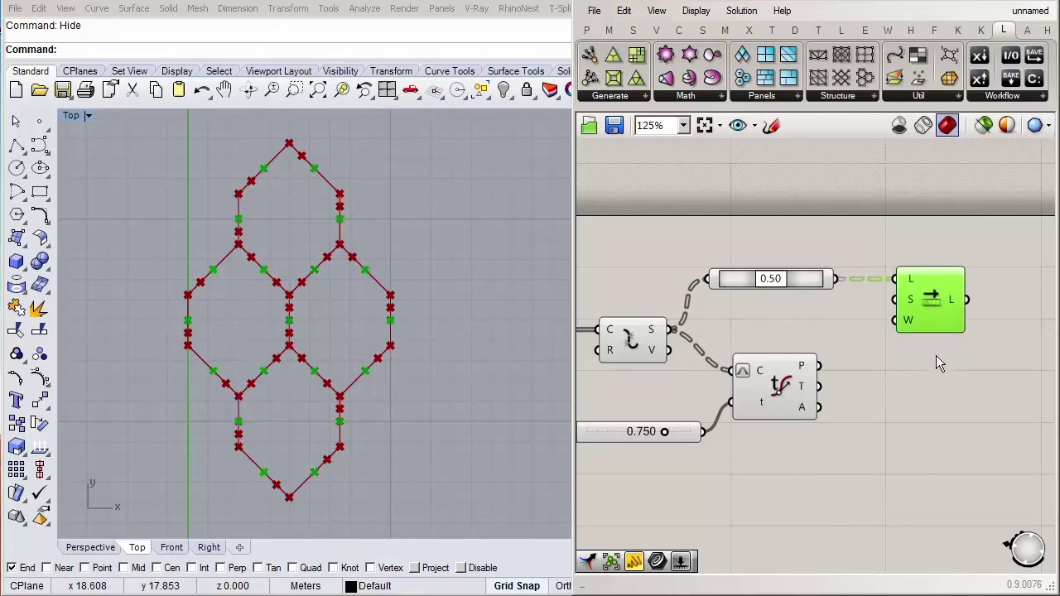
# Step: Duplicate the Shift List component below the original and connect the P output of Evaluate Curve to the copy's L input
pyautogui.moveTo(974, 366); pyautogui.dragTo(936, 363)
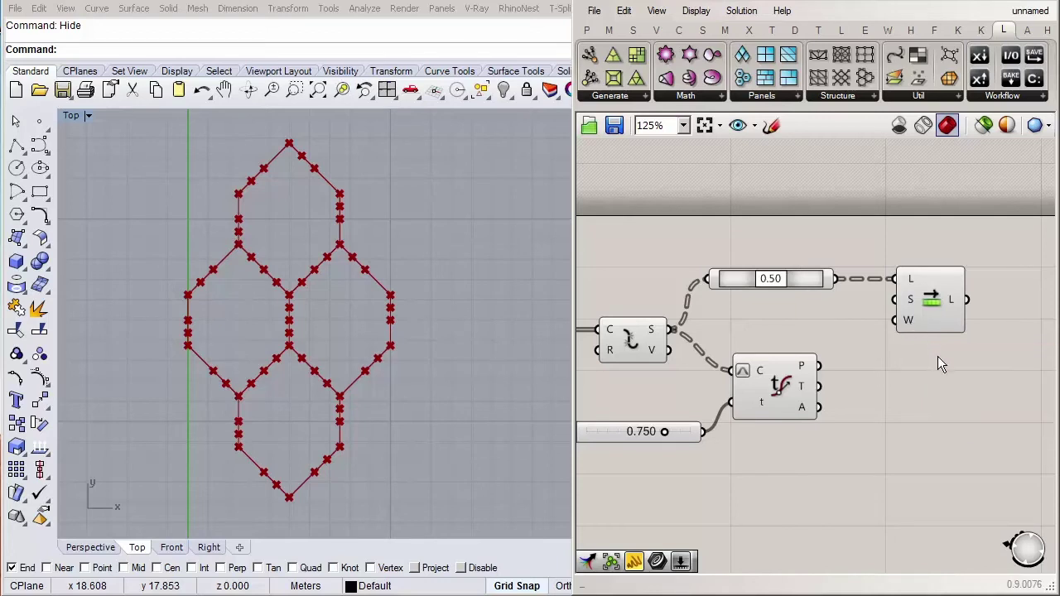
pyautogui.moveTo(943, 356); pyautogui.dragTo(893, 348, button='right')
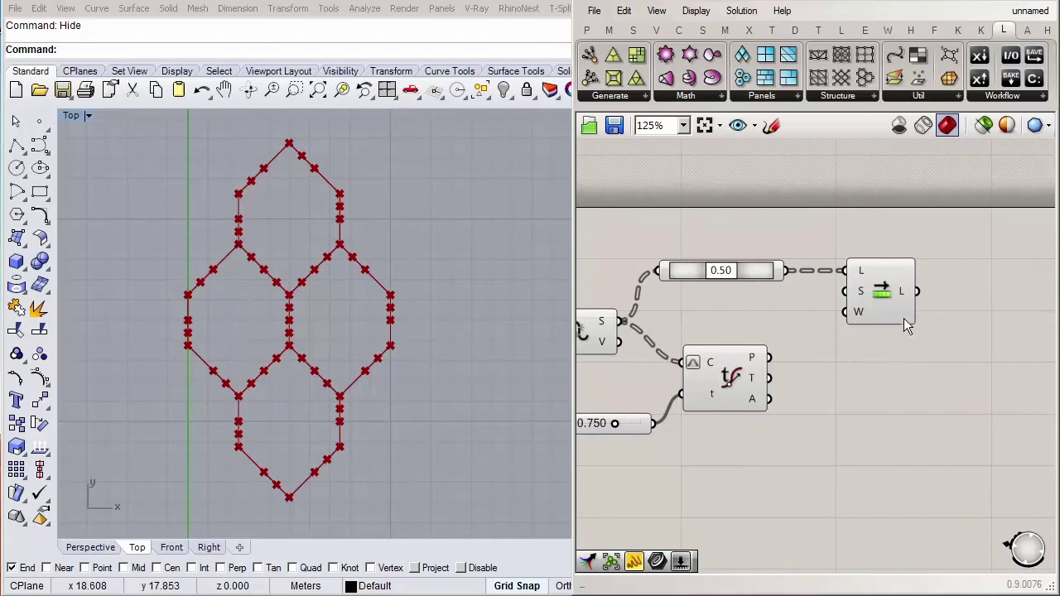
pyautogui.click(904, 315)
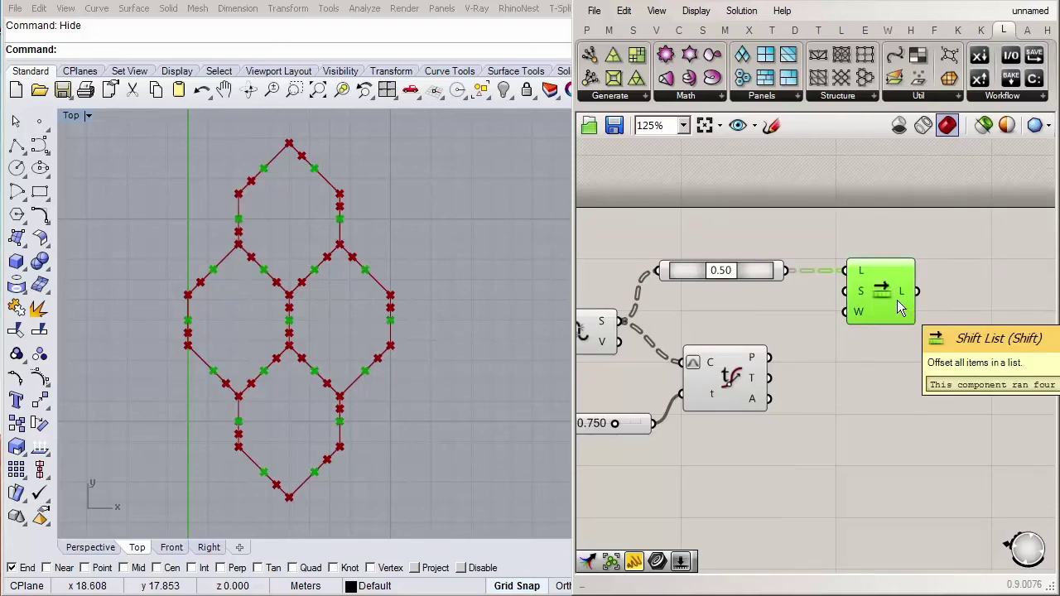
pyautogui.keyDown('alt'); pyautogui.moveTo(897, 300); pyautogui.dragTo(895, 390); pyautogui.keyUp('alt')
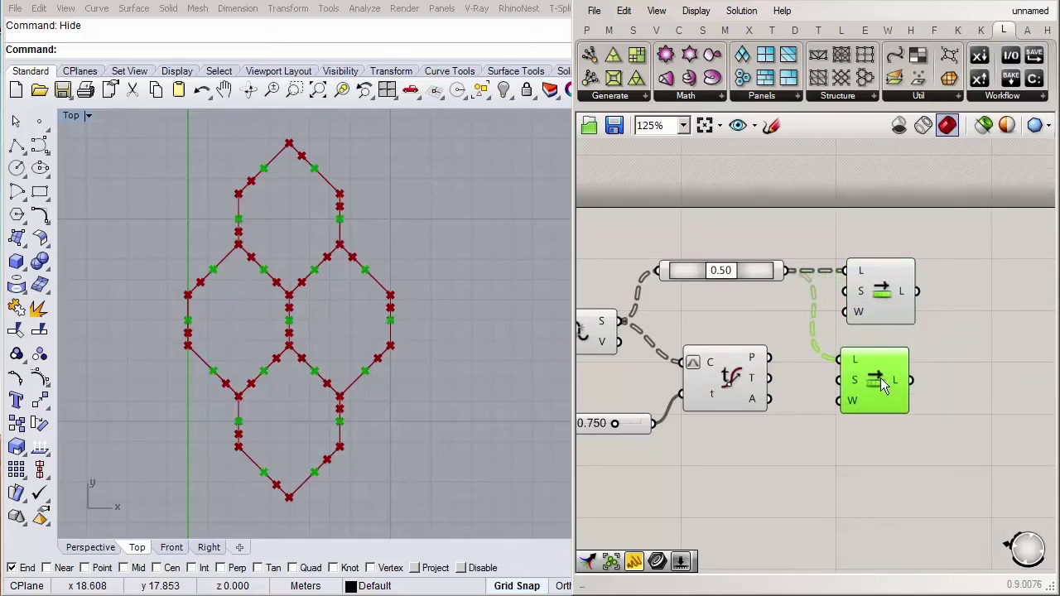
pyautogui.moveTo(769, 357); pyautogui.dragTo(880, 379)
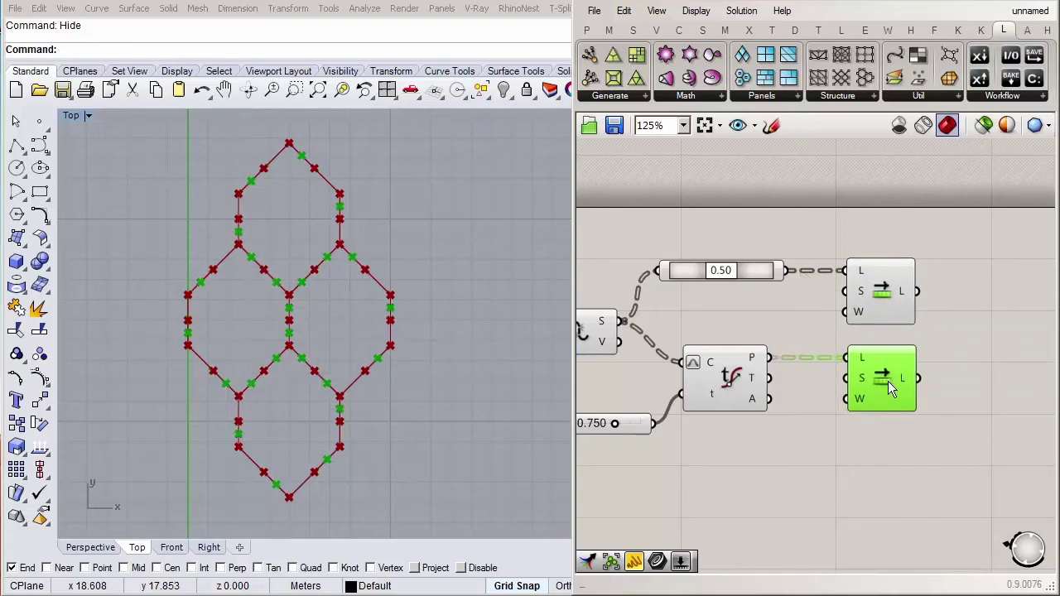
# Step: Add a Number Slider with the value 0 below the Parameter slider
pyautogui.moveTo(843, 462); pyautogui.dragTo(858, 463, button='right')
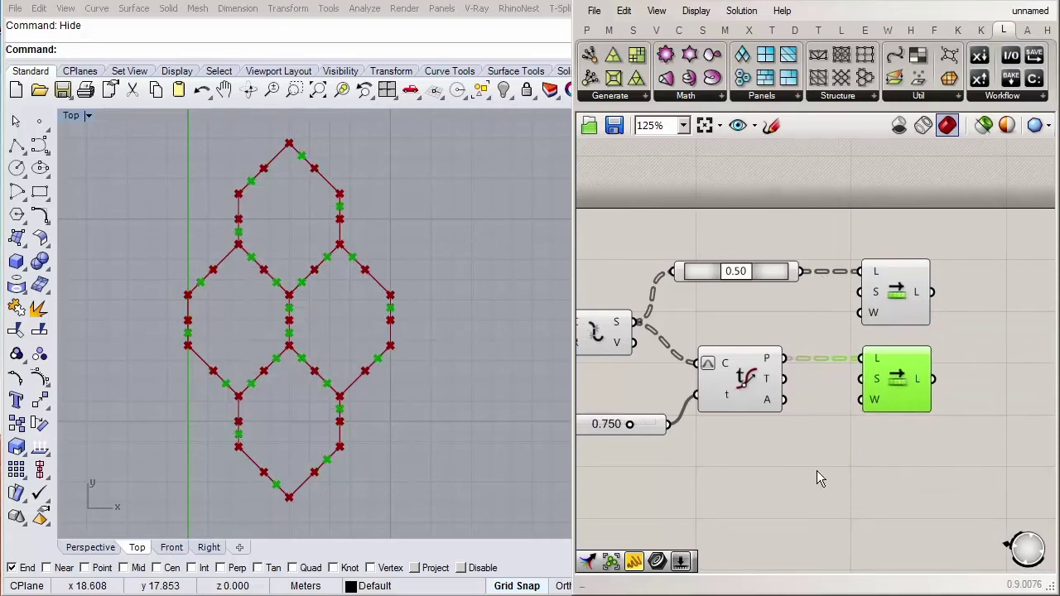
pyautogui.doubleClick(755, 493)
pyautogui.write('0')
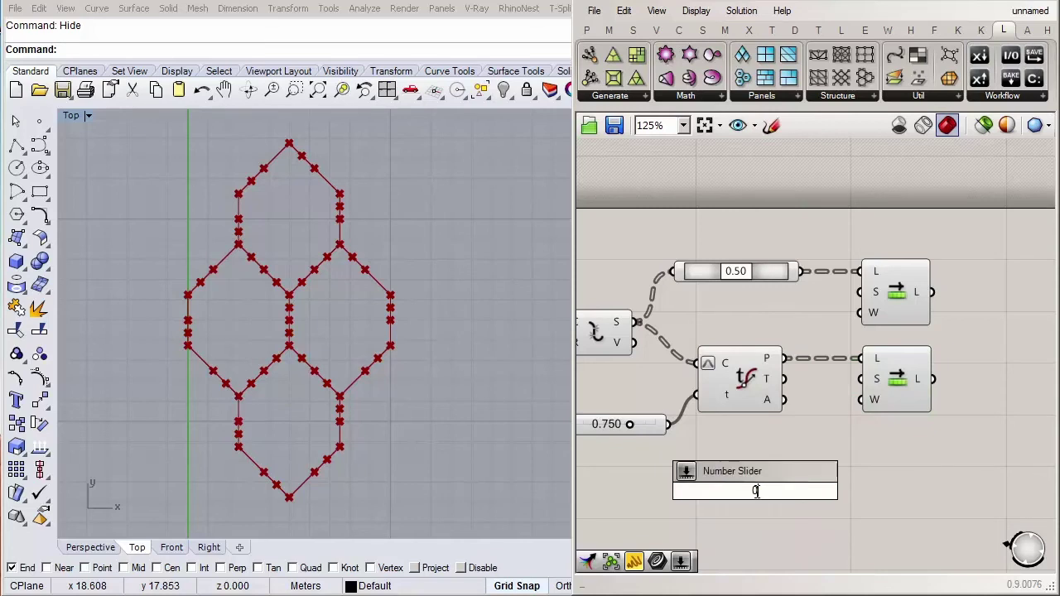
pyautogui.press('Return')
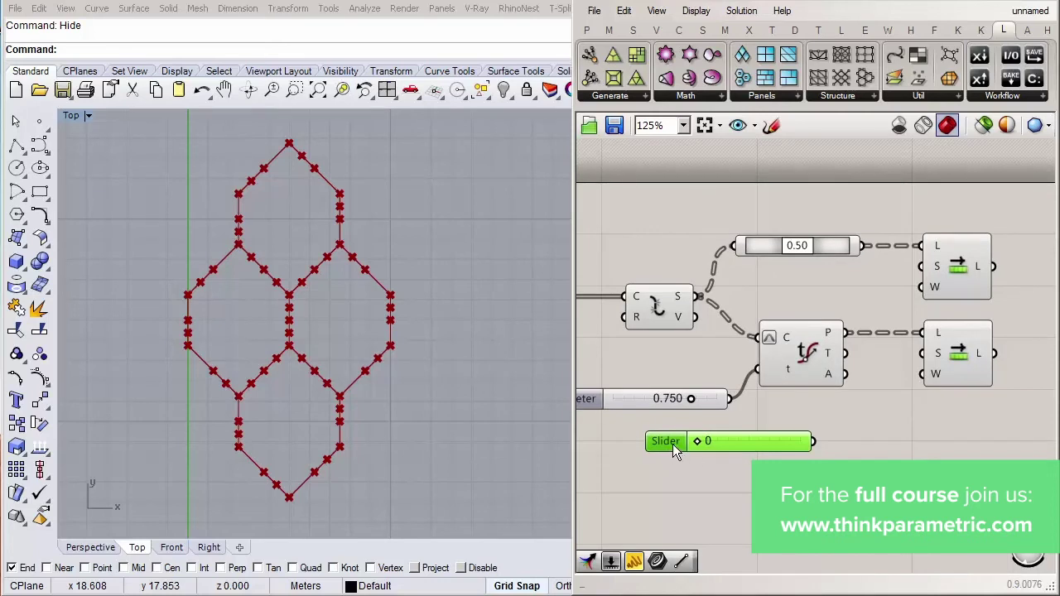
# Step: Set the new slider's numeric domain from -1 to 1
pyautogui.doubleClick(672, 444)
pyautogui.doubleClick(725, 469)
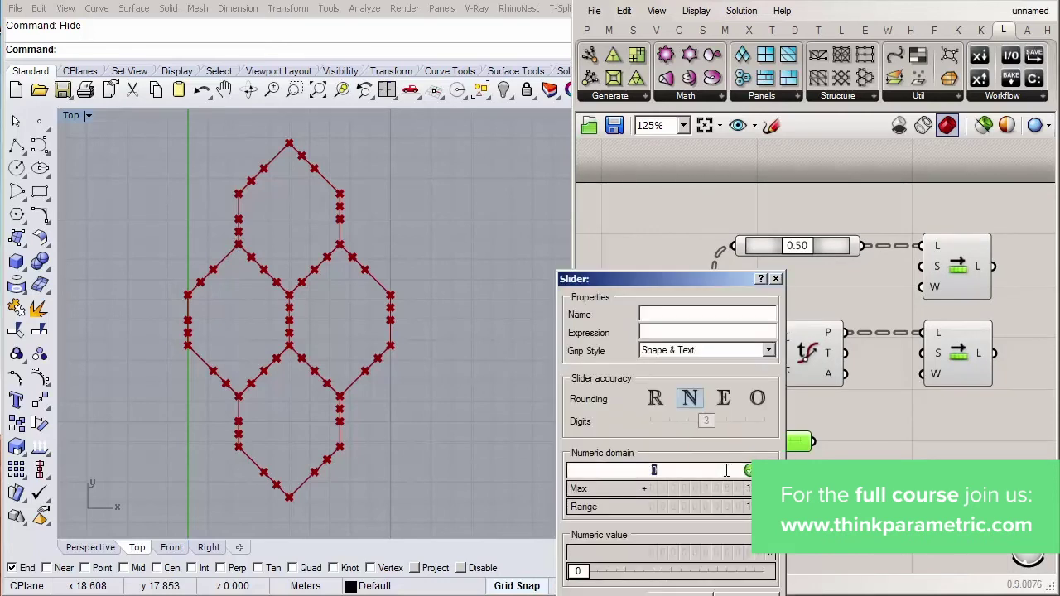
pyautogui.press('Return')
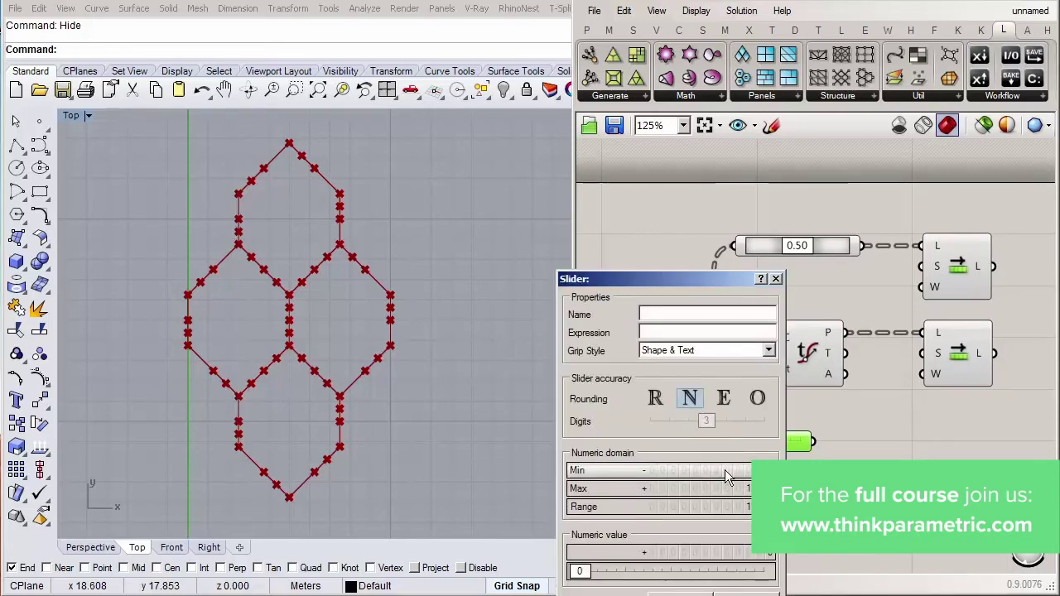
pyautogui.doubleClick(724, 488)
pyautogui.write('1')
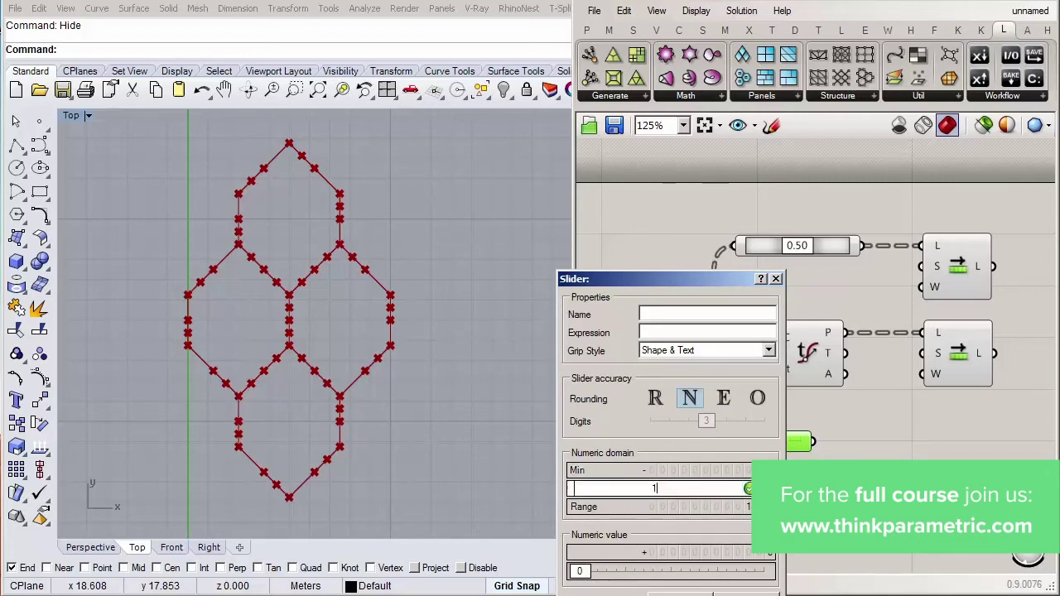
pyautogui.press('Return')
pyautogui.click(694, 589)
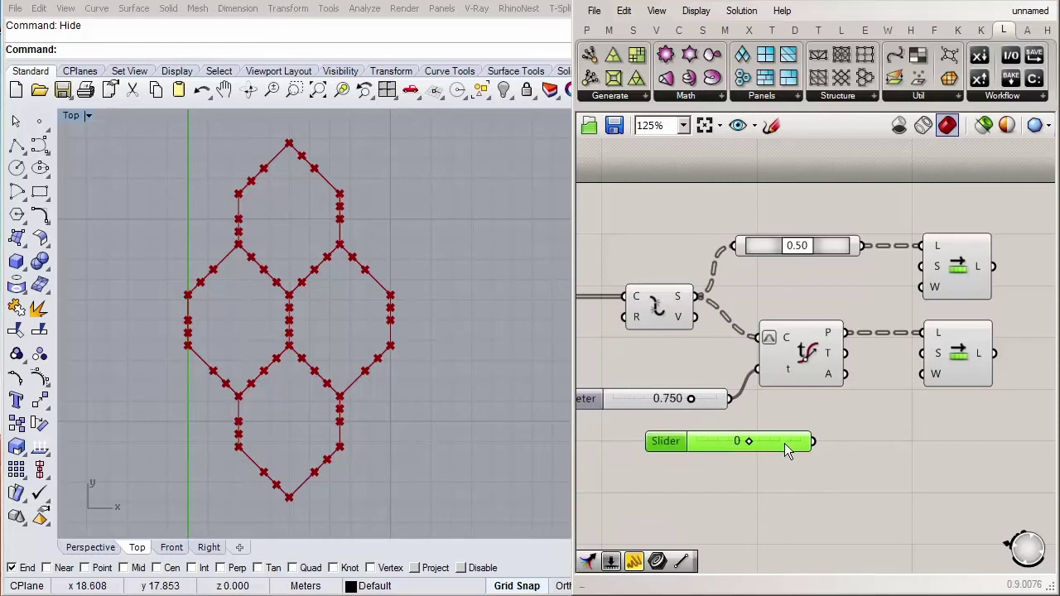
# Step: Connect the new slider to the S input of the first Shift List and nudge the slider closer to the Parameter slider
pyautogui.moveTo(827, 435); pyautogui.dragTo(931, 269)
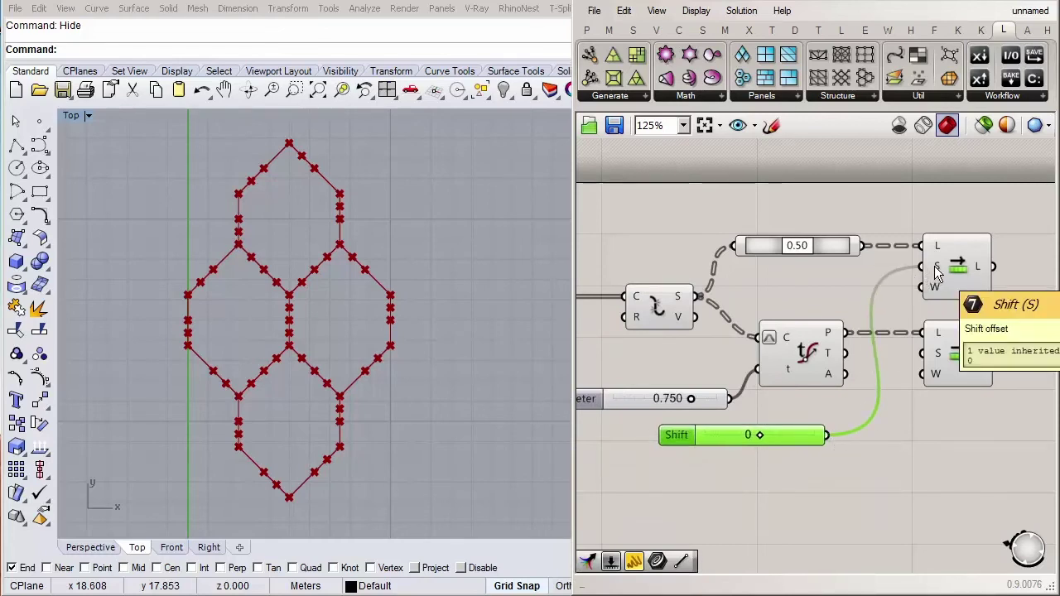
pyautogui.moveTo(791, 434); pyautogui.dragTo(797, 427)
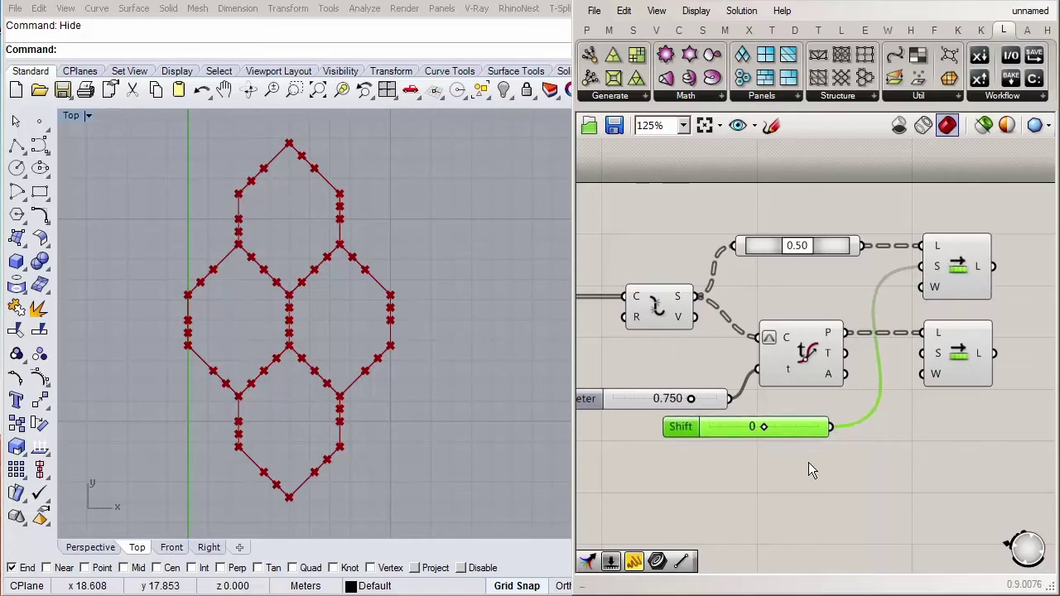
pyautogui.click(805, 464)
# Step: Duplicate the Shift slider below itself, set the copy to 1 and connect it to the S input of the second Shift List
pyautogui.click(802, 433)
pyautogui.hotkey('ctrl', 'v')
pyautogui.doubleClick(796, 459)
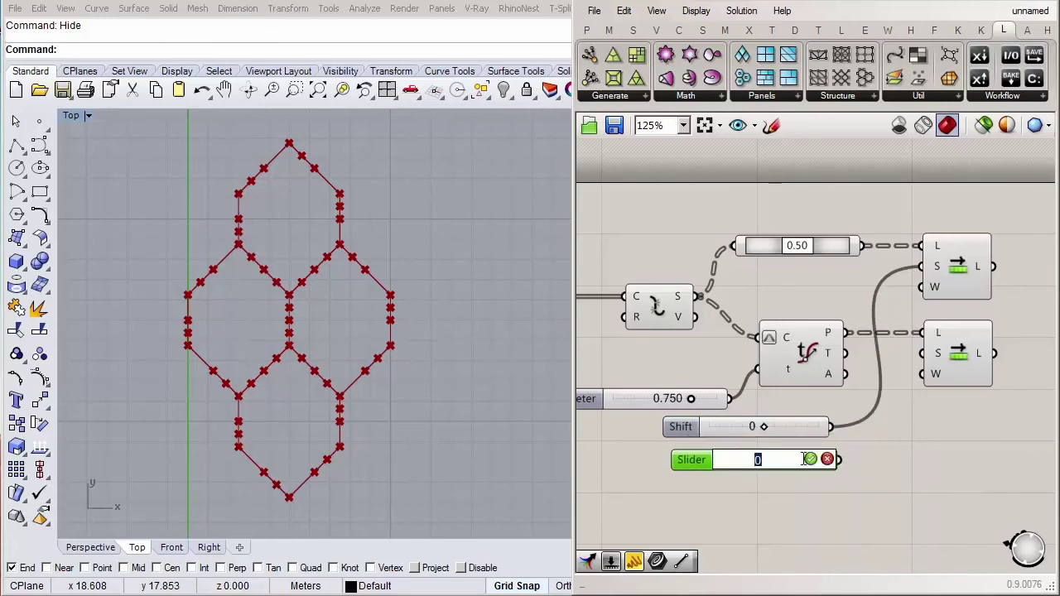
pyautogui.write('1')
pyautogui.press('Return')
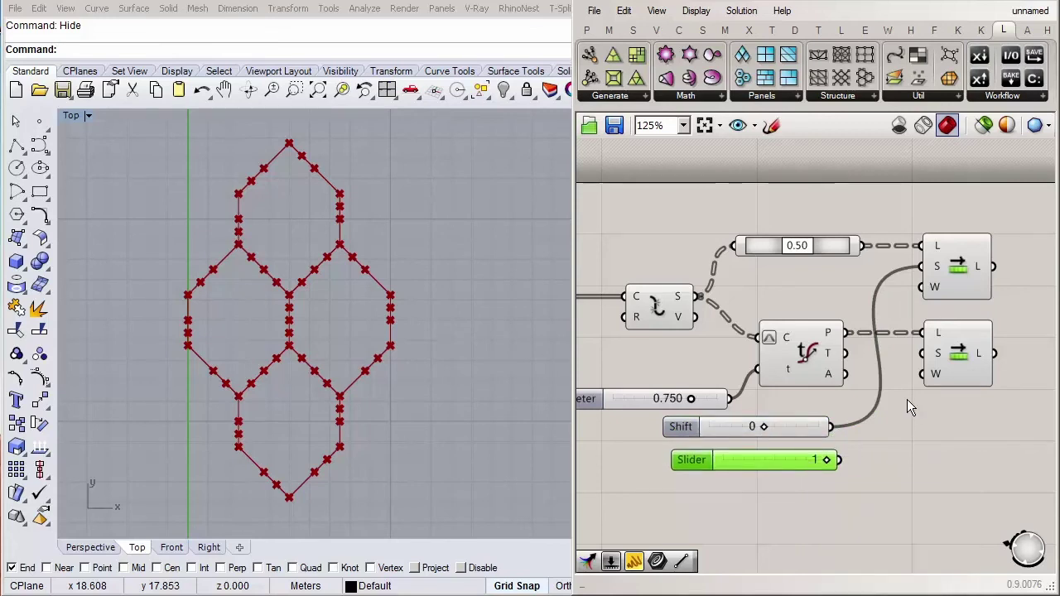
pyautogui.moveTo(922, 355); pyautogui.dragTo(853, 466)
# Step: Add a Line component after the Shift Lists and connect the first Shift List to its A input and the second to B
pyautogui.moveTo(973, 422); pyautogui.dragTo(852, 451, button='right')
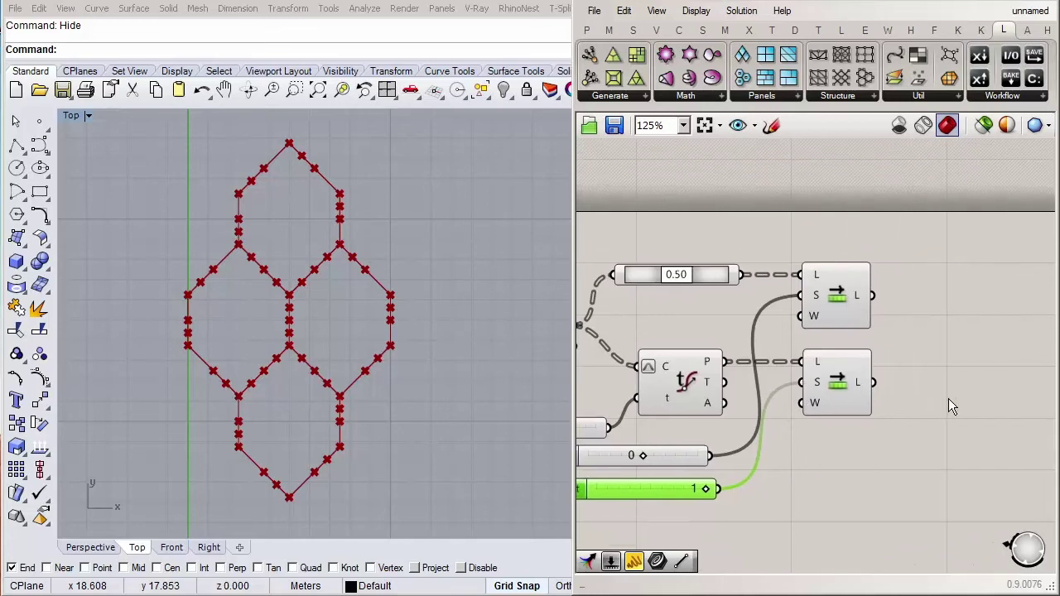
pyautogui.moveTo(948, 398); pyautogui.dragTo(905, 387, button='right')
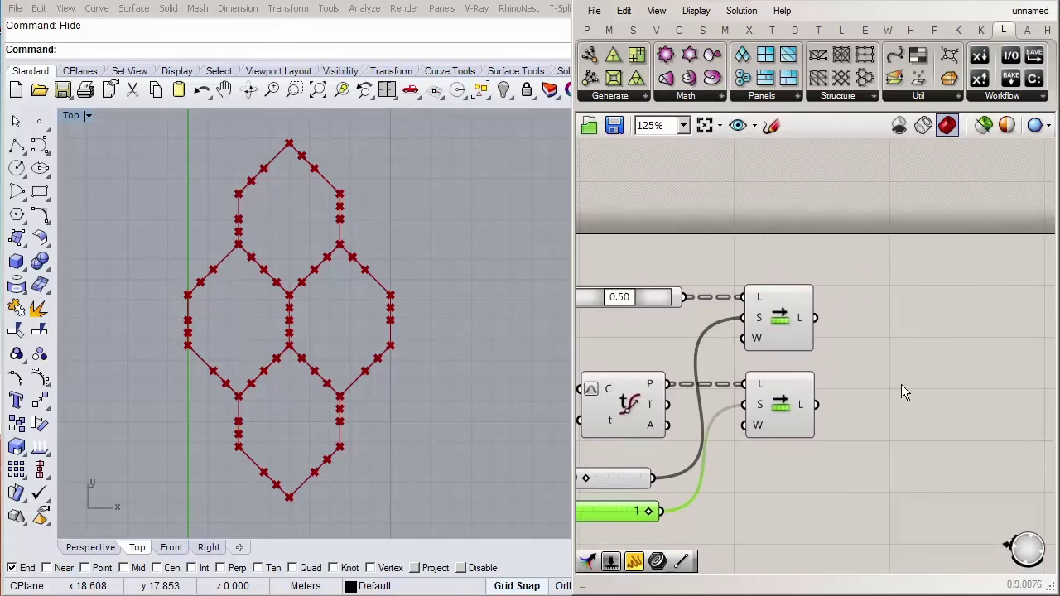
pyautogui.doubleClick(902, 385)
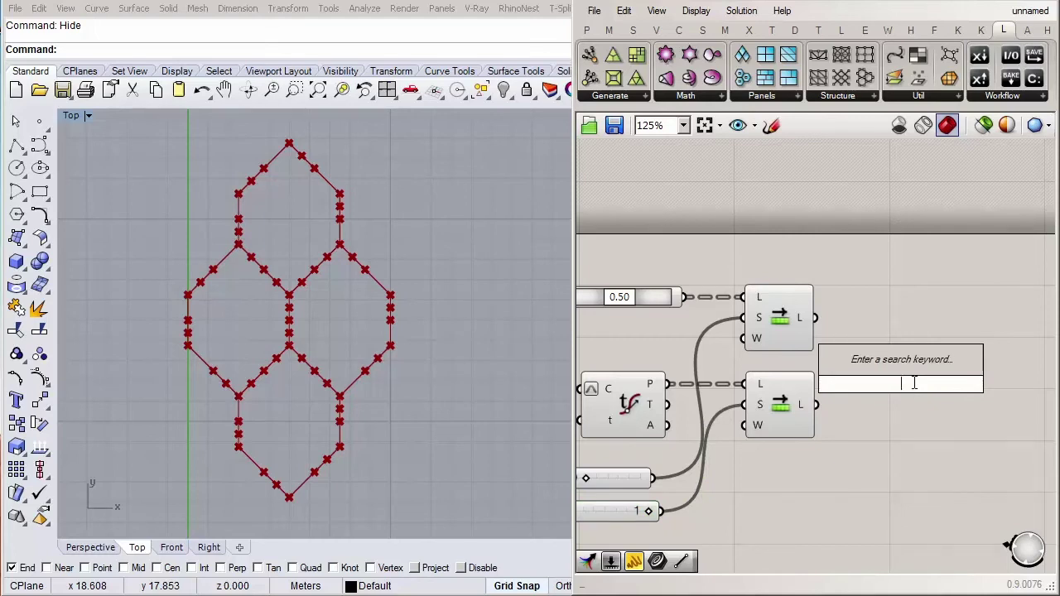
pyautogui.write('l')
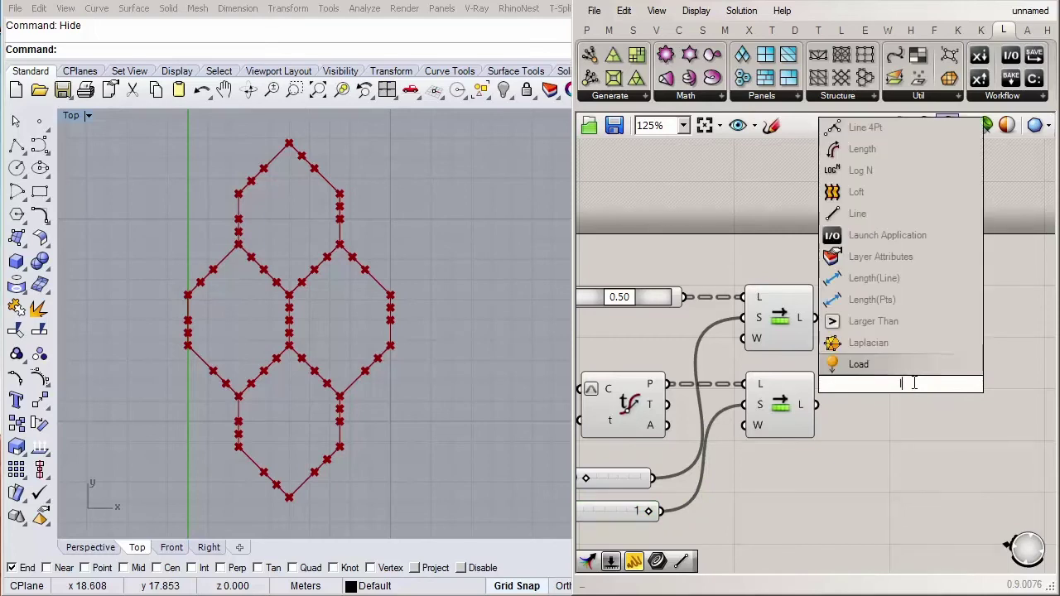
pyautogui.write('ine')
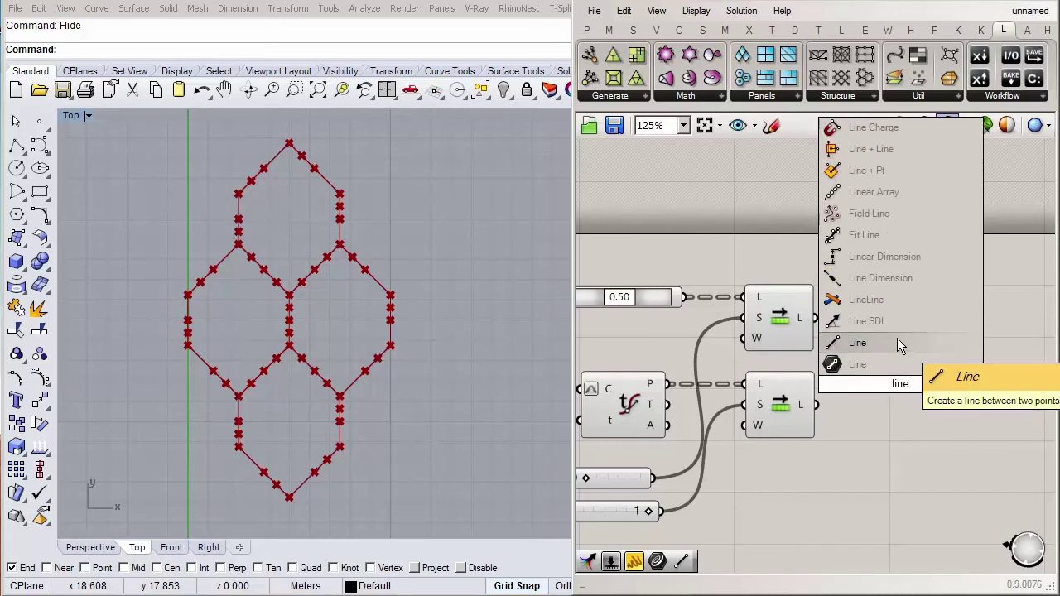
pyautogui.click(897, 363)
pyautogui.moveTo(816, 318); pyautogui.dragTo(874, 378)
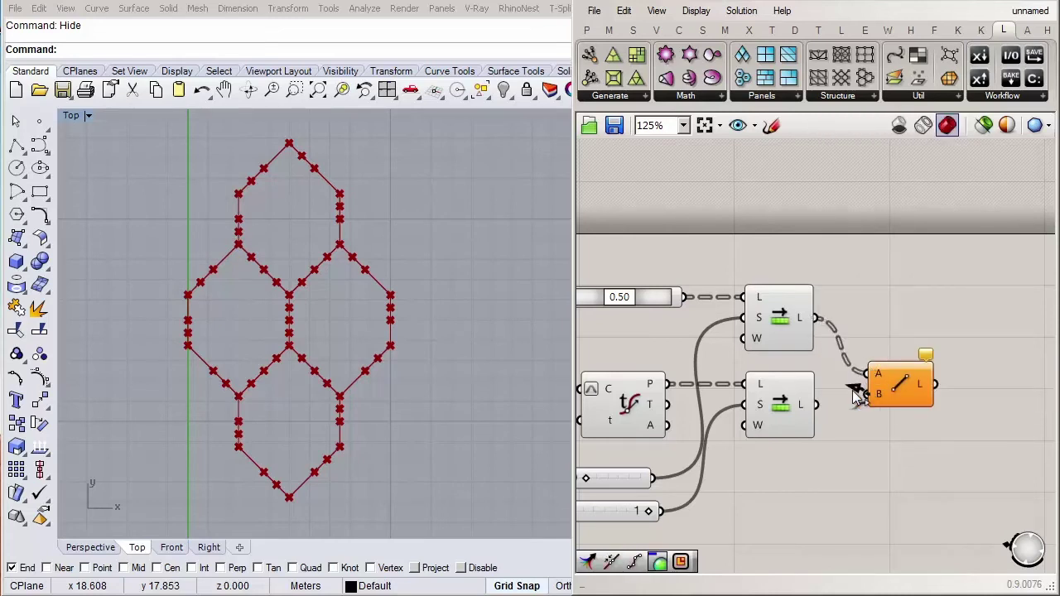
pyautogui.moveTo(818, 404); pyautogui.dragTo(876, 394)
pyautogui.click(888, 394)
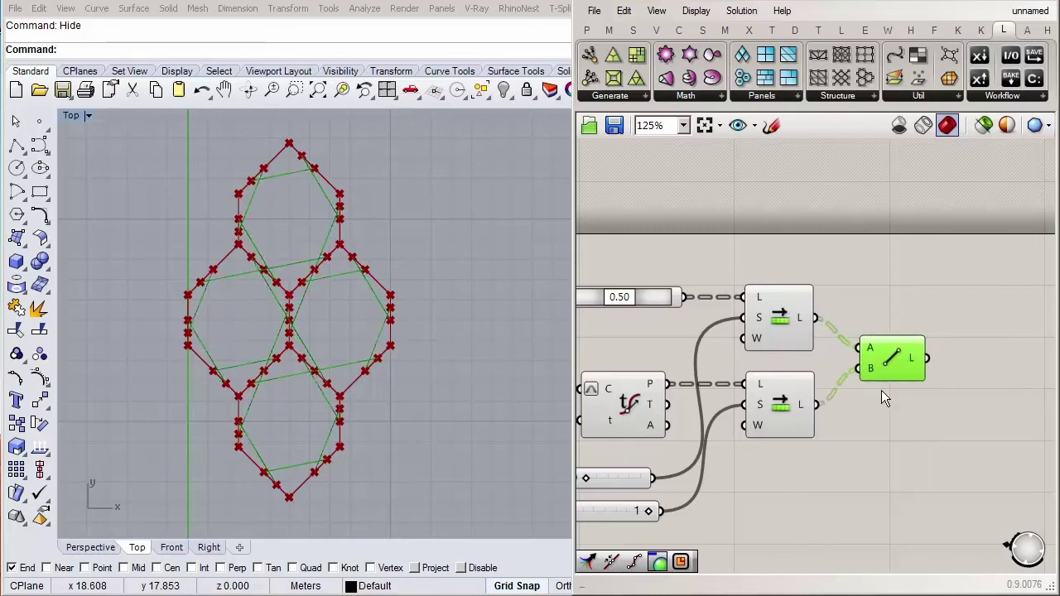
# Step: Turn off the preview of both Shift List components
pyautogui.click(785, 481)
pyautogui.moveTo(786, 481); pyautogui.dragTo(909, 453, button='right')
pyautogui.moveTo(909, 454); pyautogui.dragTo(865, 303)
pyautogui.middleClick(880, 375)
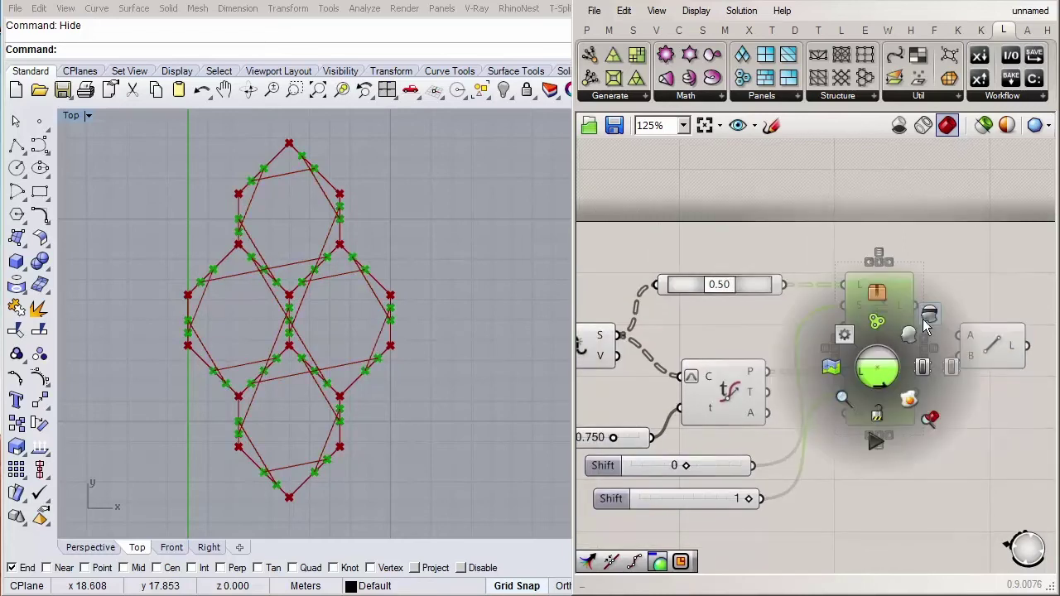
pyautogui.click(935, 464)
# Step: Turn off the preview of Explode, Evaluate Curve and the tree branch component that feeds Explode
pyautogui.moveTo(712, 411); pyautogui.dragTo(813, 405, button='right')
pyautogui.moveTo(838, 438); pyautogui.dragTo(650, 309)
pyautogui.middleClick(725, 372)
pyautogui.click(771, 323)
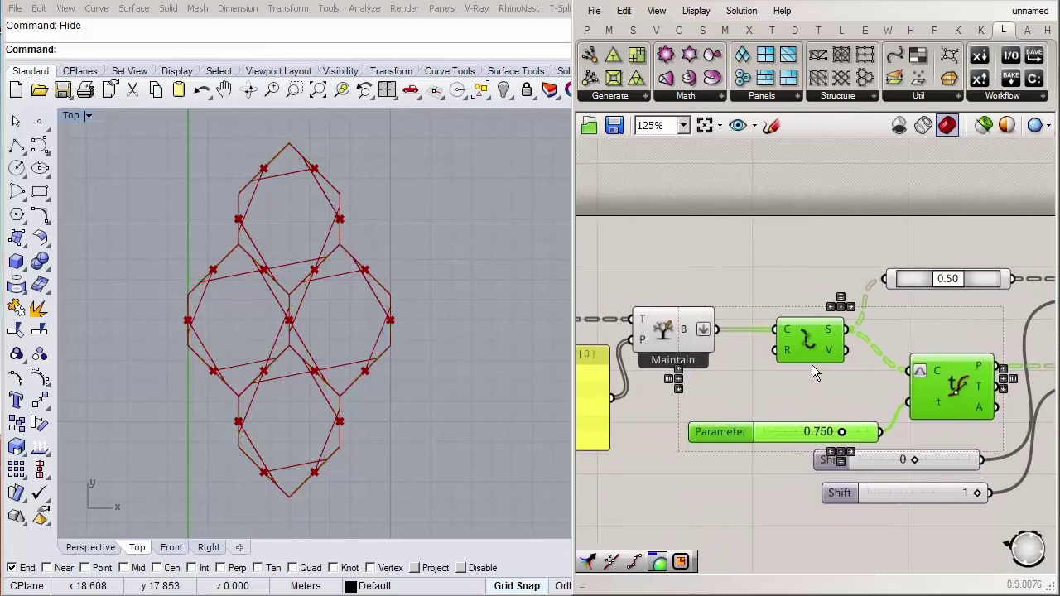
pyautogui.click(675, 339)
pyautogui.middleClick(696, 400)
pyautogui.click(749, 352)
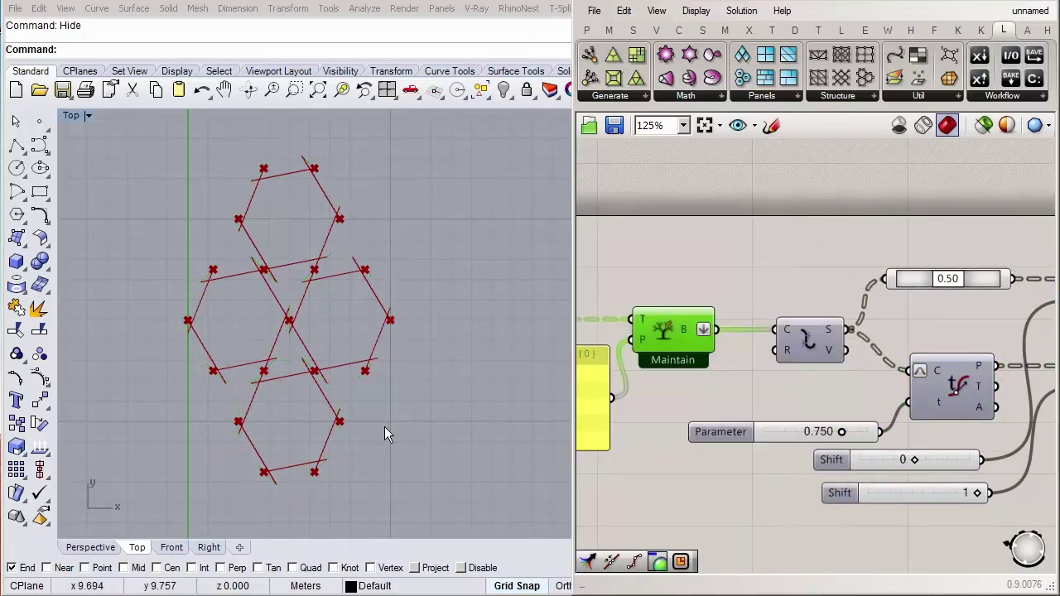
# Step: Turn off the preview of Point On Curve so only the connecting lines are displayed
pyautogui.scroll(5, 384, 426)
pyautogui.scroll(3, 269, 363)
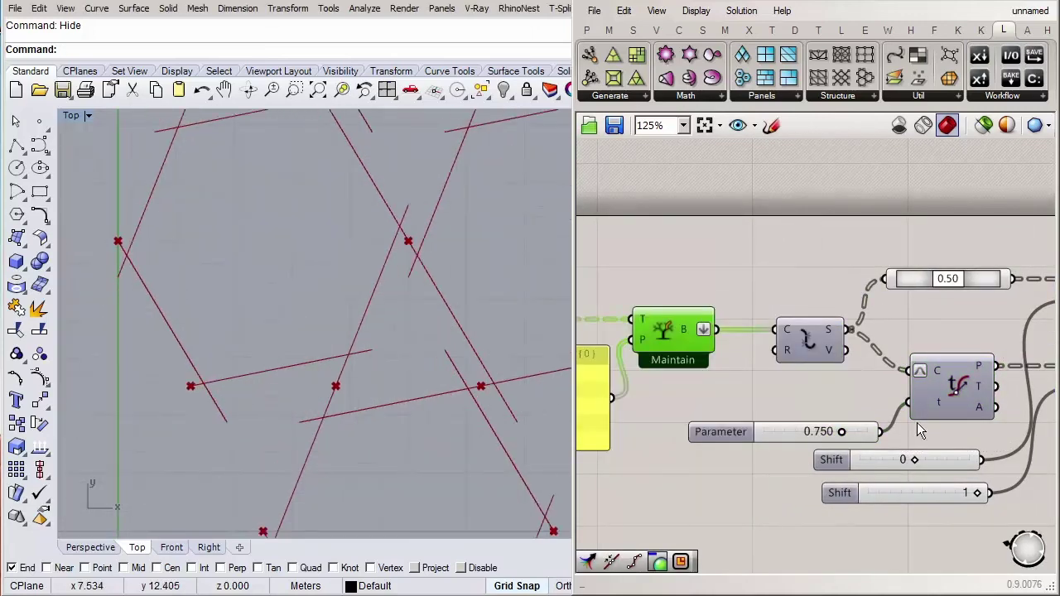
pyautogui.moveTo(917, 422); pyautogui.dragTo(888, 471, button='right')
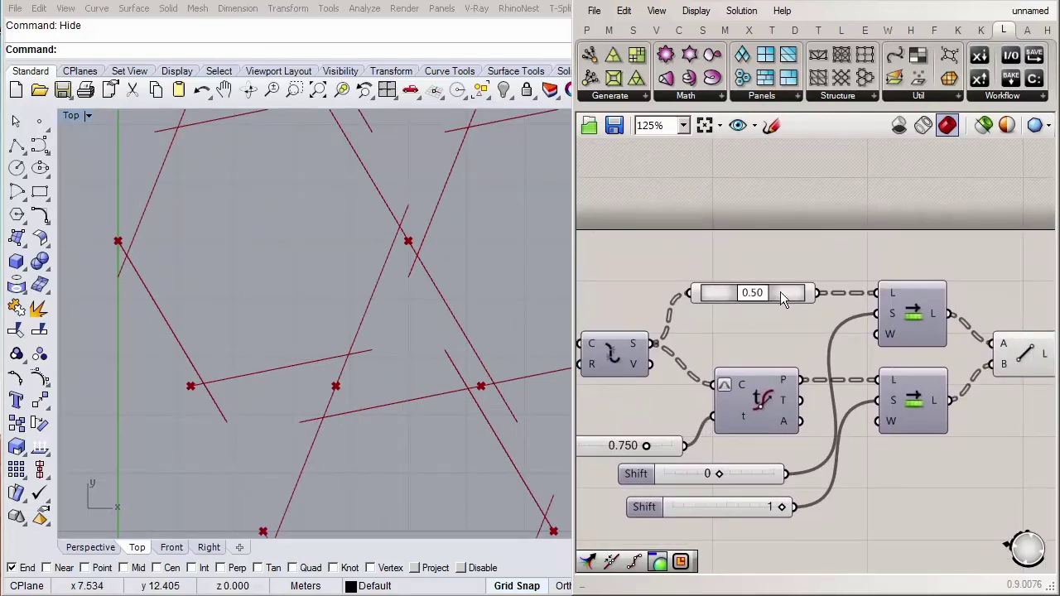
pyautogui.click(780, 292)
pyautogui.middleClick(767, 342)
pyautogui.click(828, 352)
pyautogui.moveTo(833, 378); pyautogui.dragTo(851, 355, button='right')
# Step: Try -1 on the second Shift slider and set it to 0
pyautogui.scroll(-1, 851, 354)
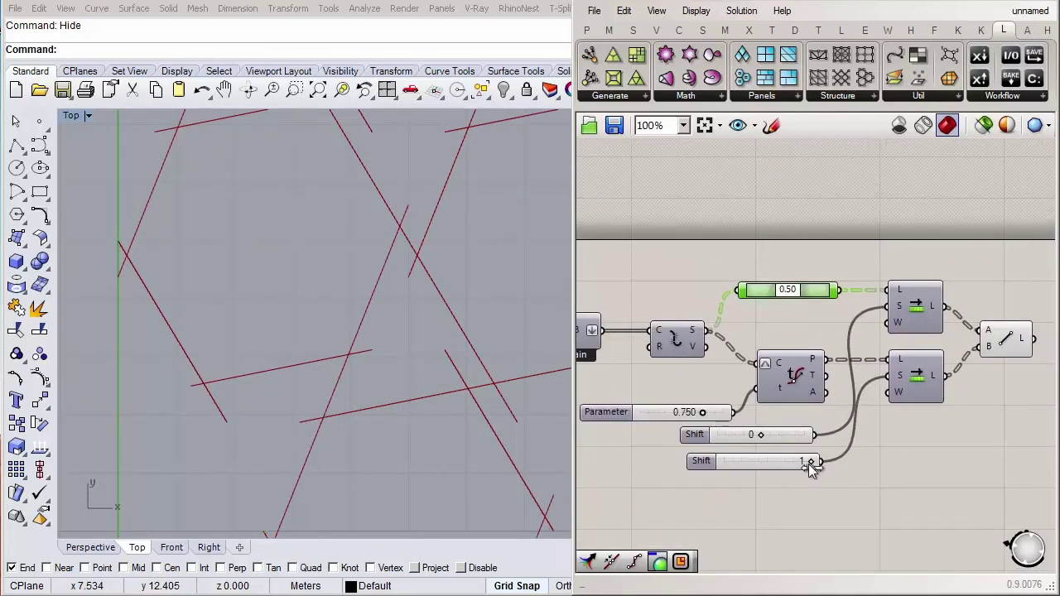
pyautogui.moveTo(802, 463); pyautogui.dragTo(729, 462)
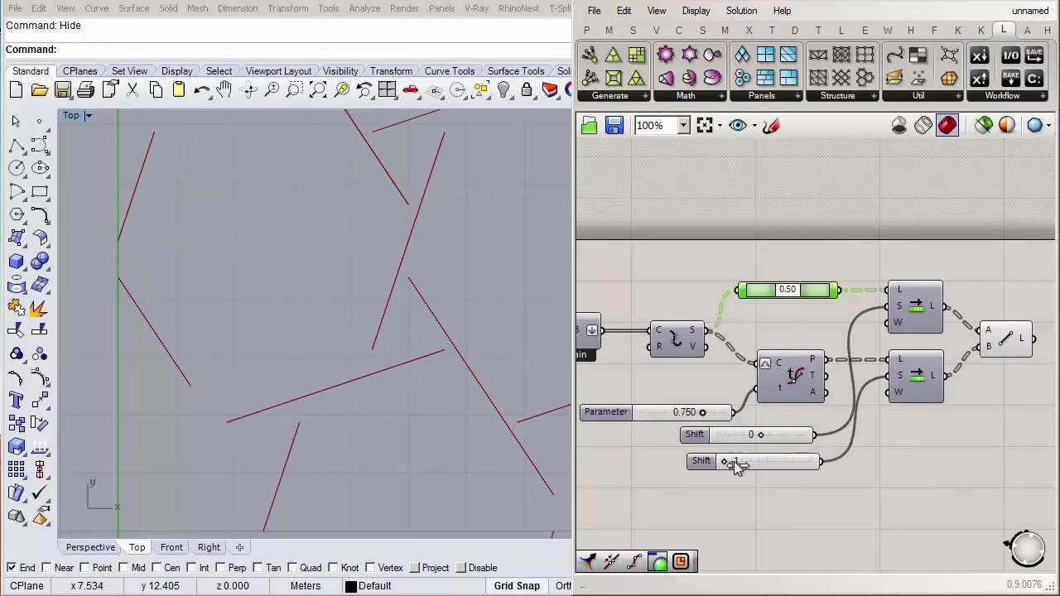
pyautogui.moveTo(734, 462); pyautogui.dragTo(752, 462)
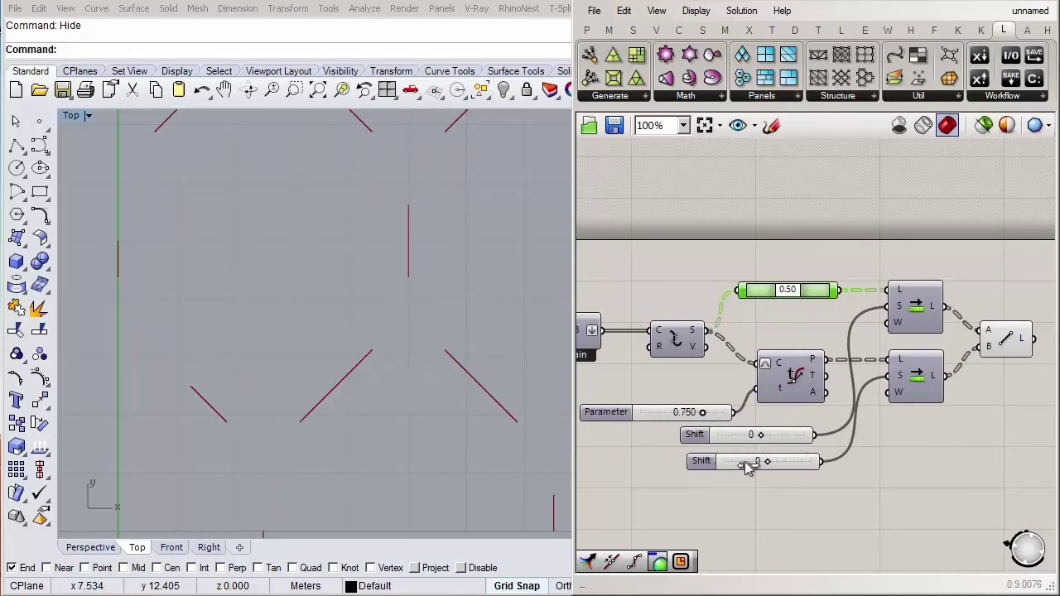
pyautogui.click(917, 447)
# Step: Turn the preview of Point On Curve and Evaluate Curve back on
pyautogui.moveTo(916, 447); pyautogui.dragTo(913, 460, button='right')
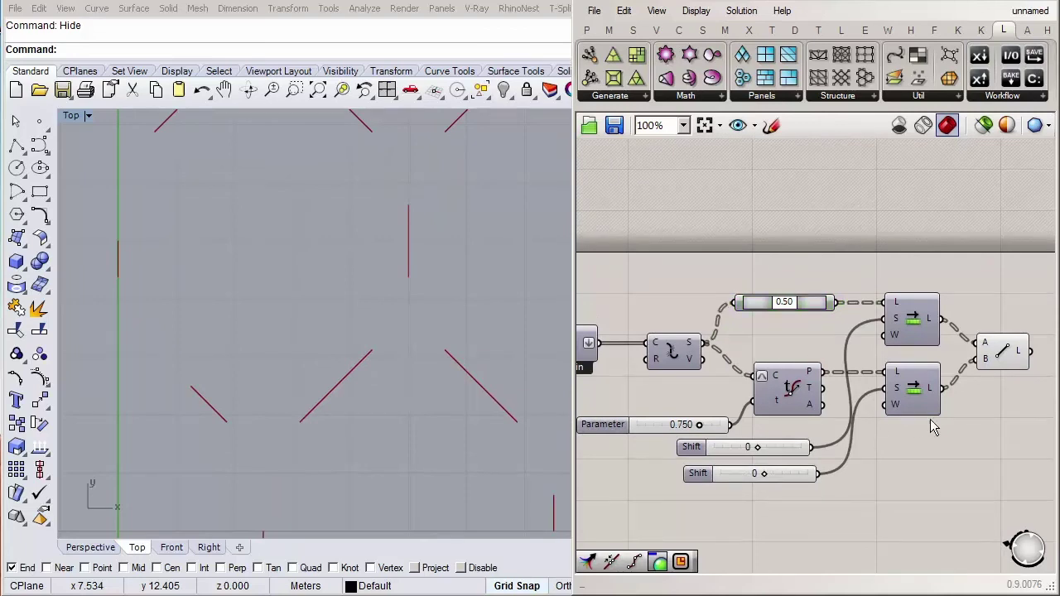
pyautogui.moveTo(931, 422); pyautogui.dragTo(901, 442, button='right')
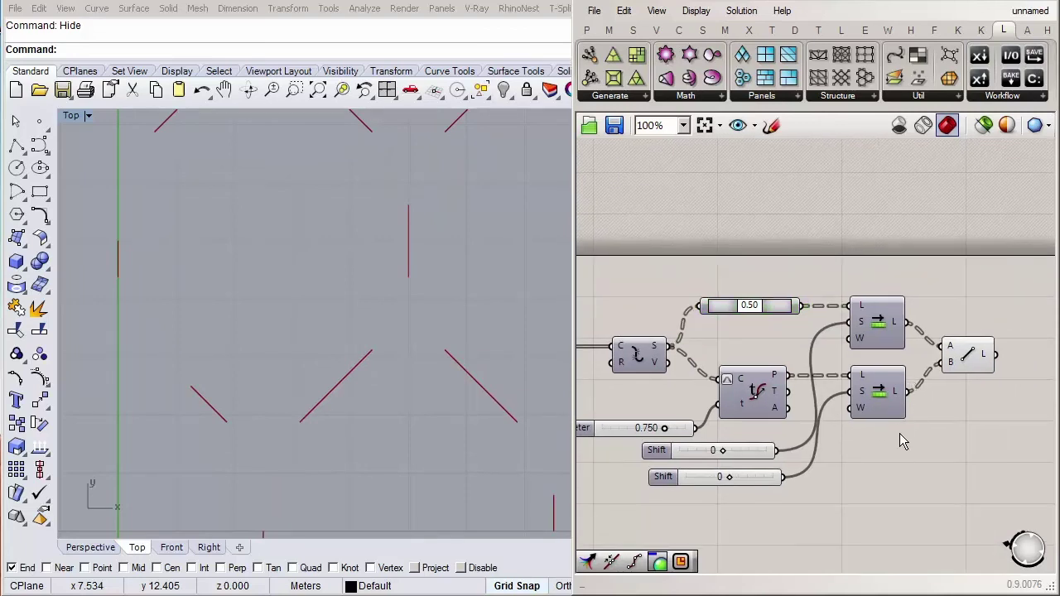
pyautogui.click(767, 306)
pyautogui.keyDown('shift'); pyautogui.click(756, 395); pyautogui.keyUp('shift')
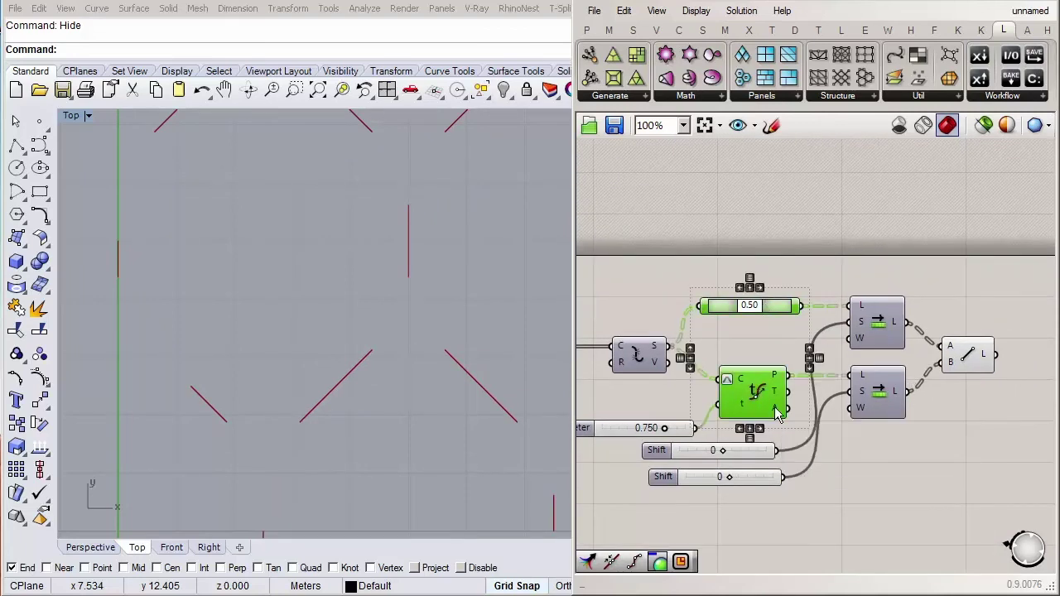
pyautogui.middleClick(769, 402)
pyautogui.click(824, 447)
pyautogui.click(833, 250)
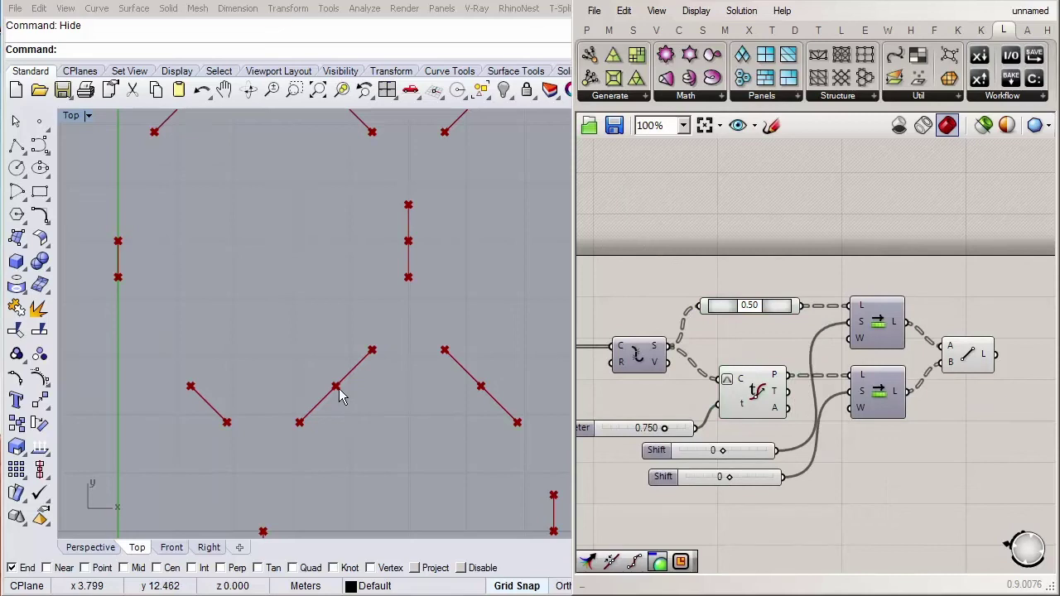
# Step: Highlight the points of Point On Curve and Evaluate Curve, and set the Parameter slider to 0.700
pyautogui.click(785, 308)
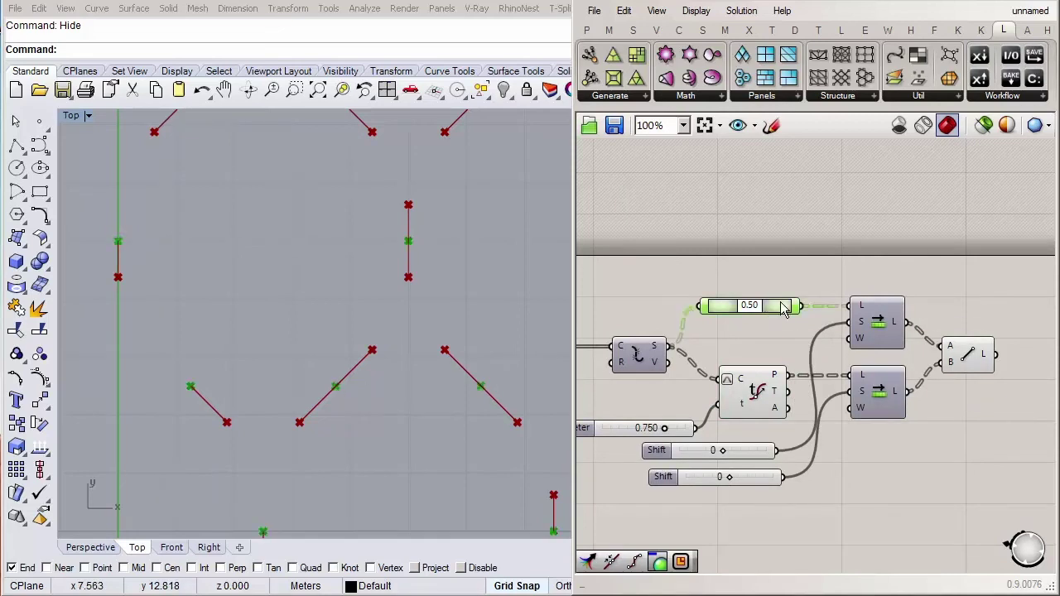
pyautogui.click(772, 399)
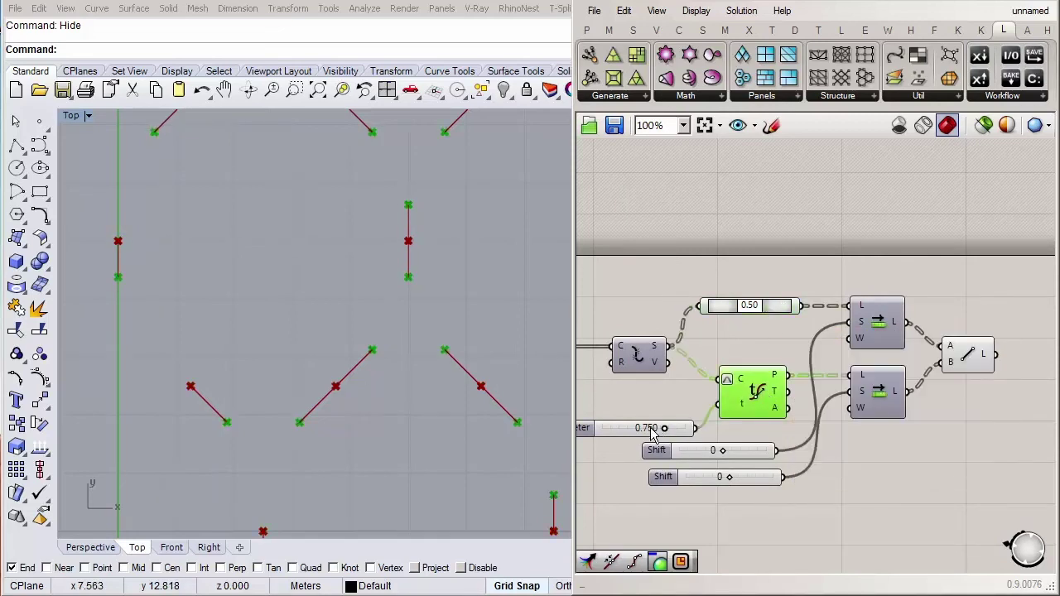
pyautogui.moveTo(651, 429); pyautogui.dragTo(660, 428)
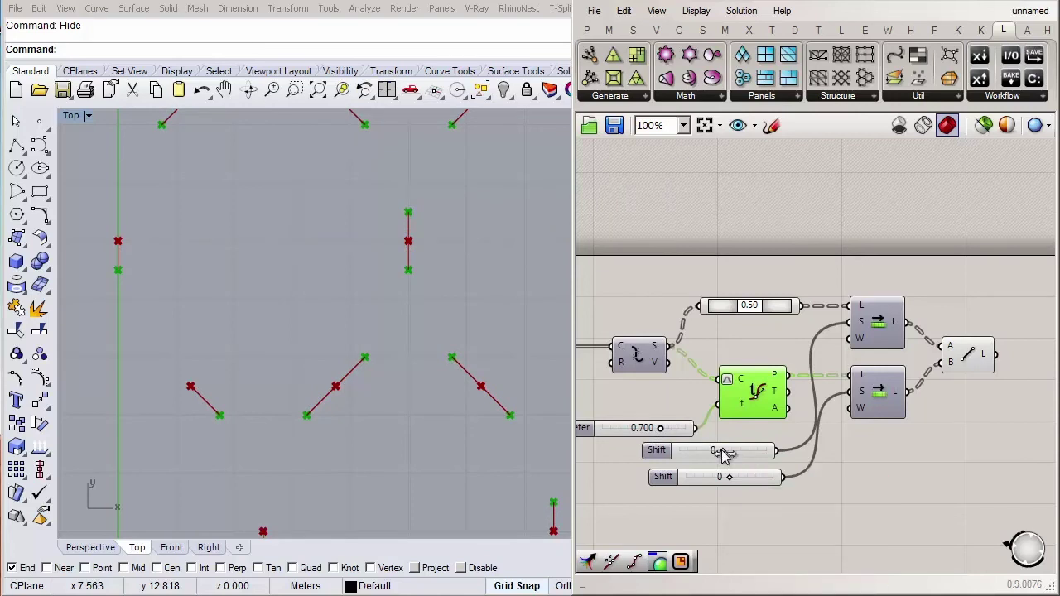
# Step: Set the first Shift slider to 1 and turn off the preview of Evaluate Curve
pyautogui.moveTo(722, 452); pyautogui.dragTo(753, 455)
pyautogui.click(949, 490)
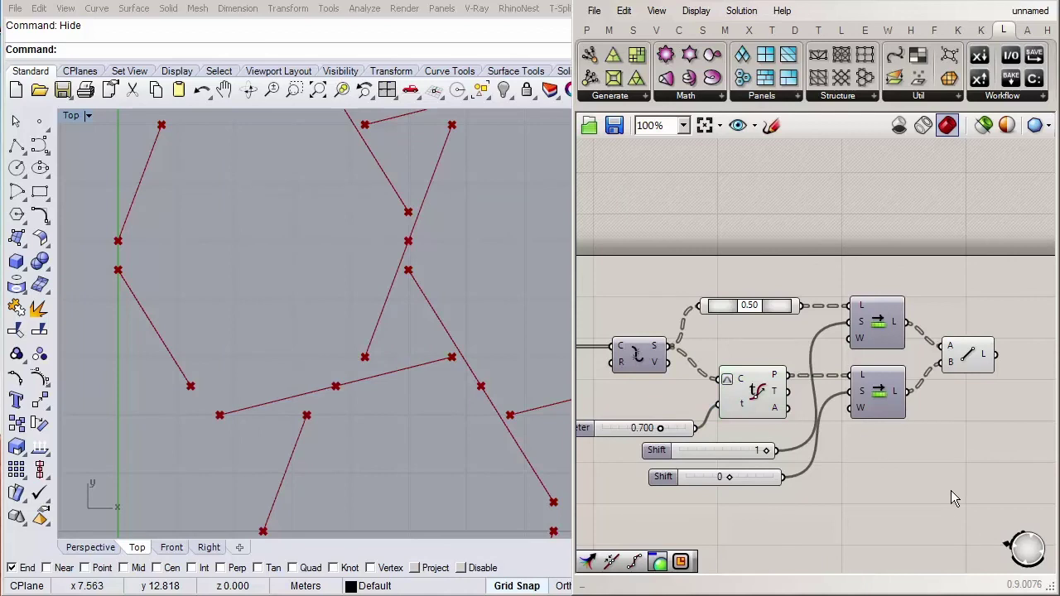
pyautogui.click(762, 408)
pyautogui.middleClick(762, 408)
pyautogui.click(820, 349)
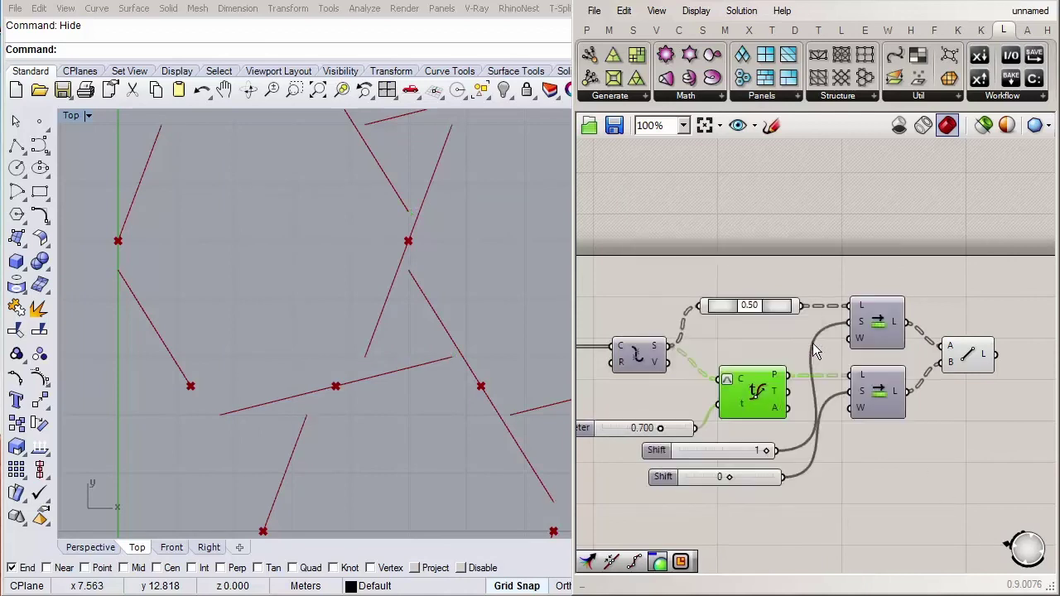
# Step: Set the Parameter slider feeding Evaluate Curve to 0.5
pyautogui.scroll(-3, 403, 376)
pyautogui.moveTo(695, 441); pyautogui.dragTo(712, 445, button='right')
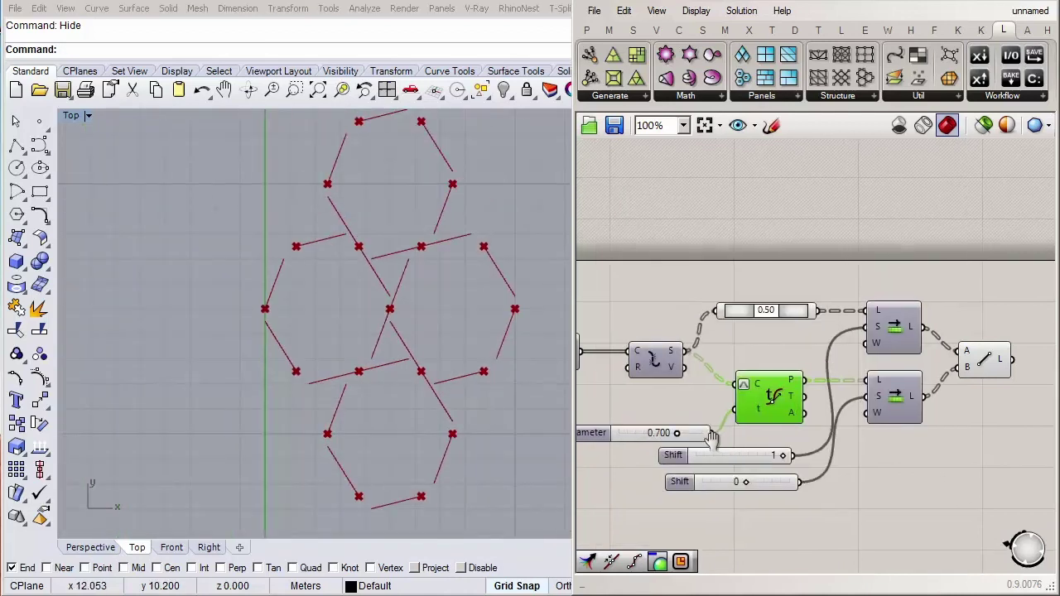
pyautogui.moveTo(367, 374); pyautogui.dragTo(364, 432, button='right')
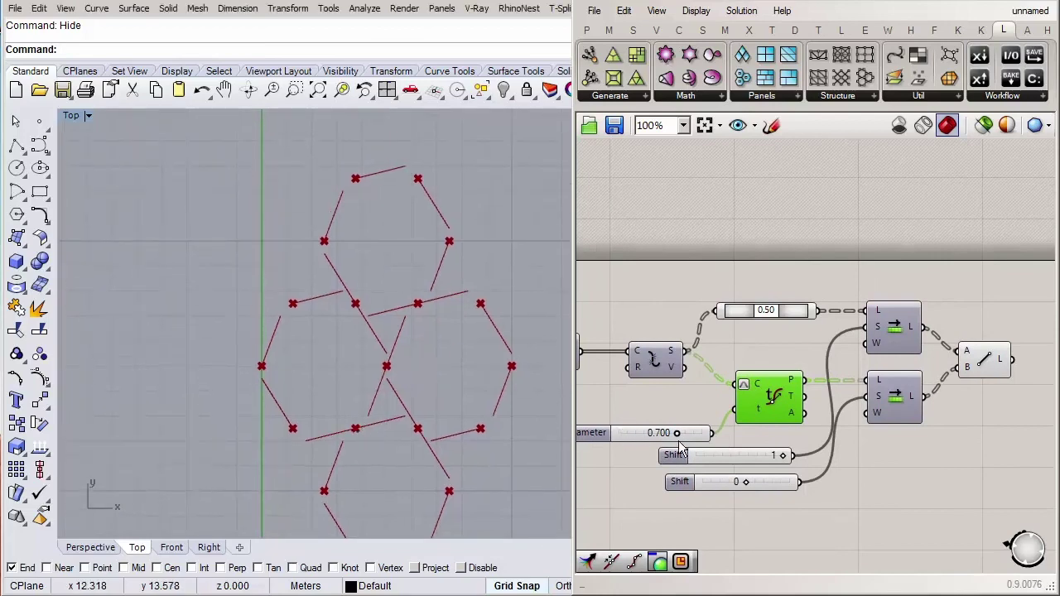
pyautogui.scroll(1, 720, 447)
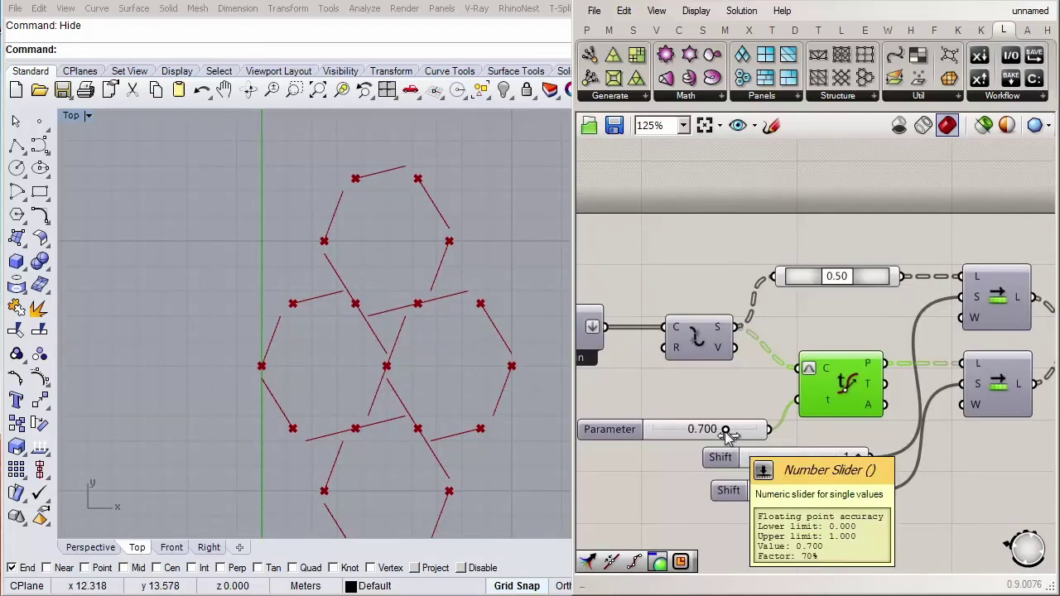
pyautogui.moveTo(725, 437); pyautogui.dragTo(708, 437)
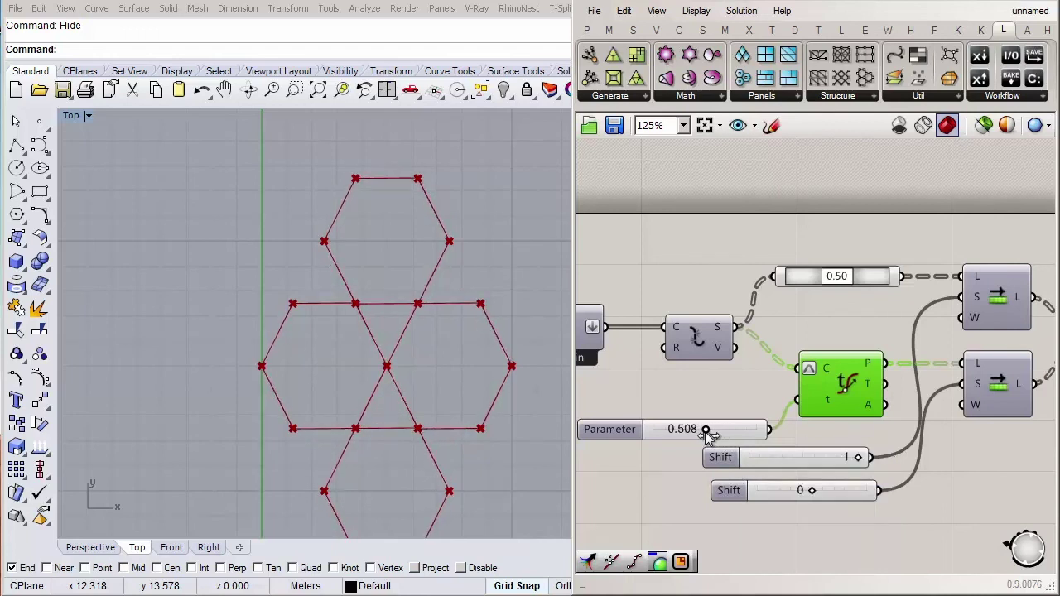
pyautogui.doubleClick(708, 437)
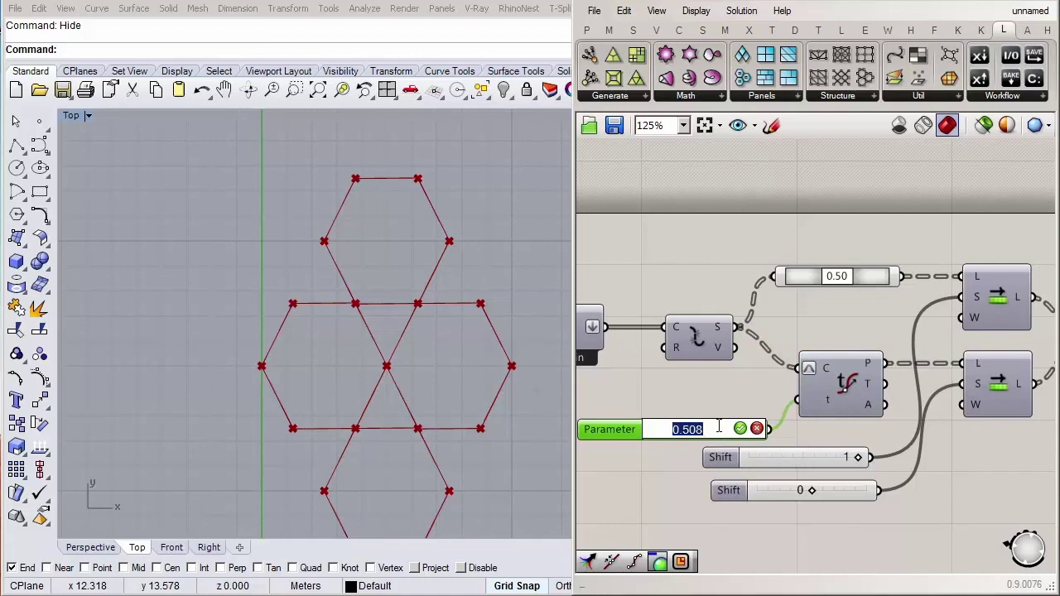
pyautogui.write('0.5')
pyautogui.press('Return')
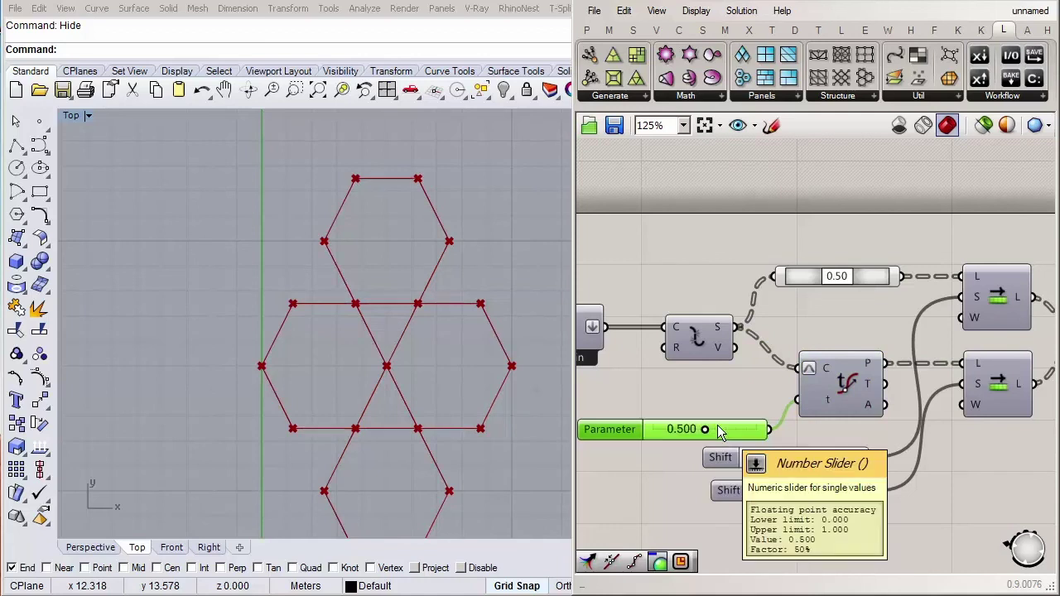
# Step: Set the Parameter slider feeding Evaluate Curve to 0.75
pyautogui.scroll(-2, 509, 379)
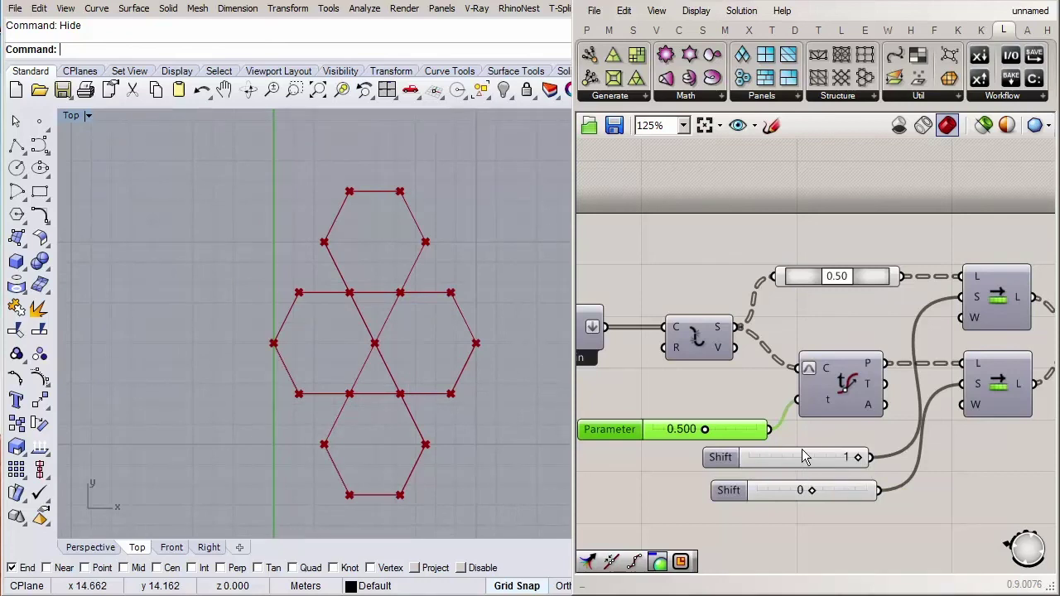
pyautogui.moveTo(802, 449); pyautogui.dragTo(772, 440, button='right')
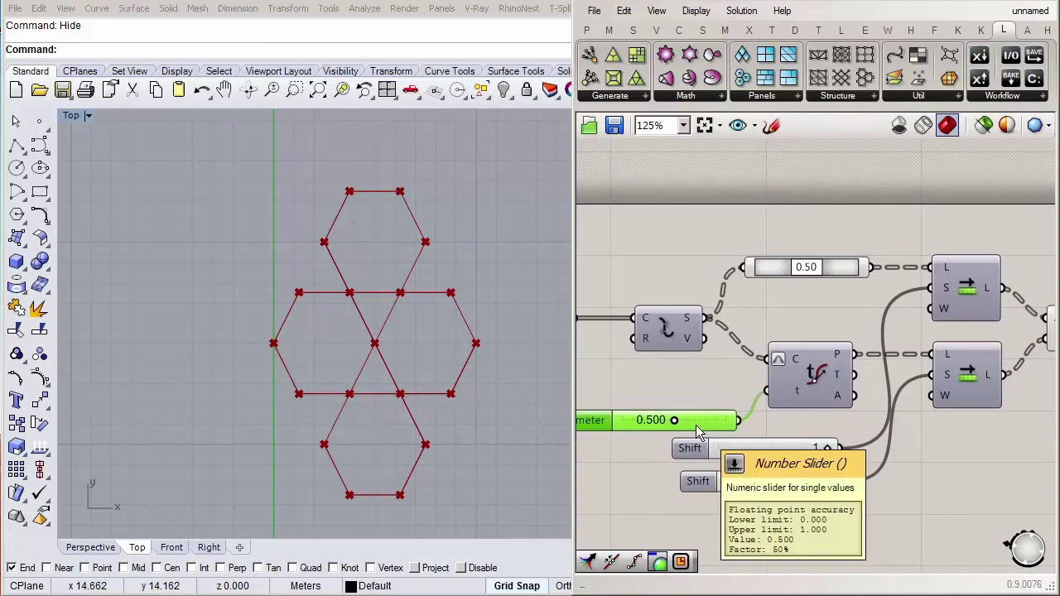
pyautogui.doubleClick(697, 431)
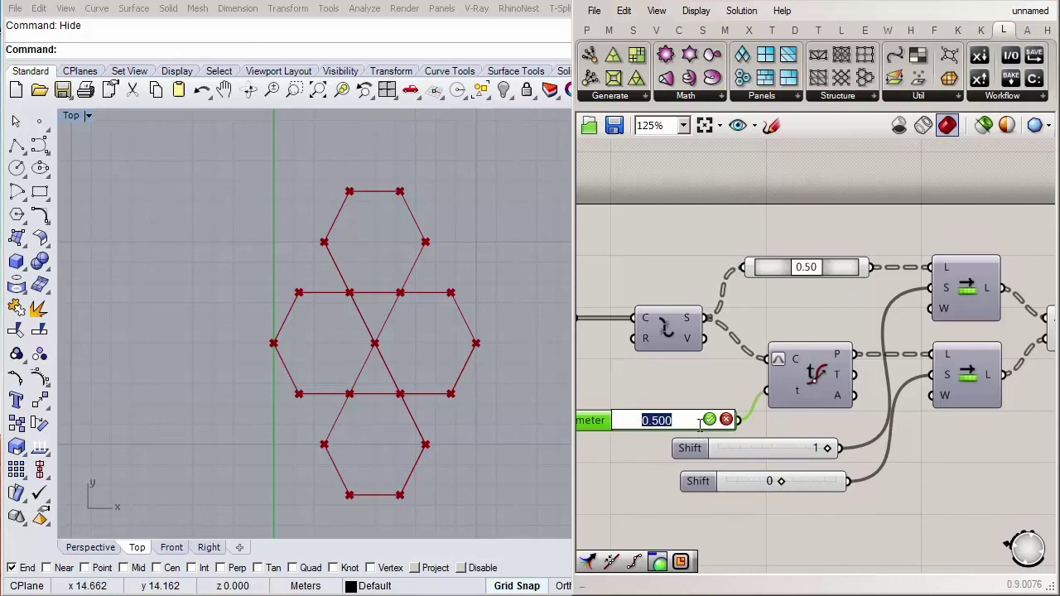
pyautogui.write('0.75')
pyautogui.press('Return')
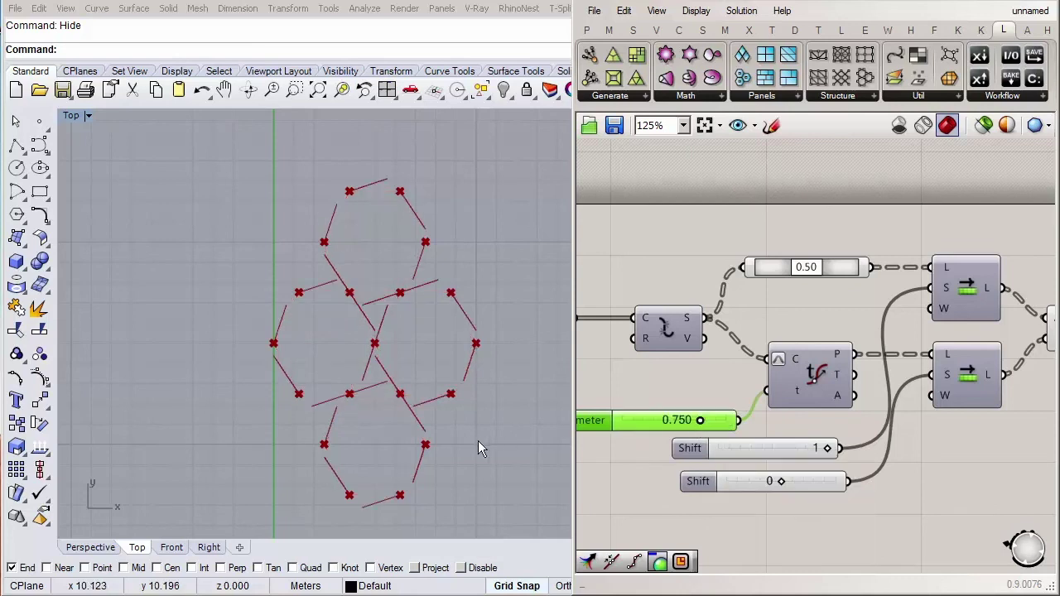
pyautogui.scroll(2, 364, 430)
pyautogui.scroll(3, 364, 432)
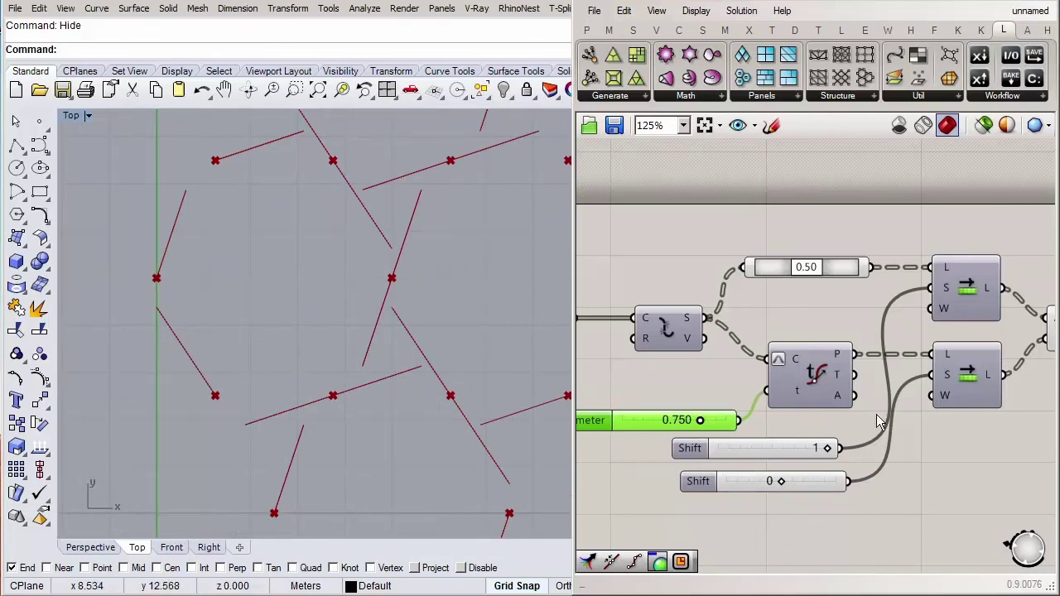
pyautogui.moveTo(907, 411); pyautogui.dragTo(789, 414, button='right')
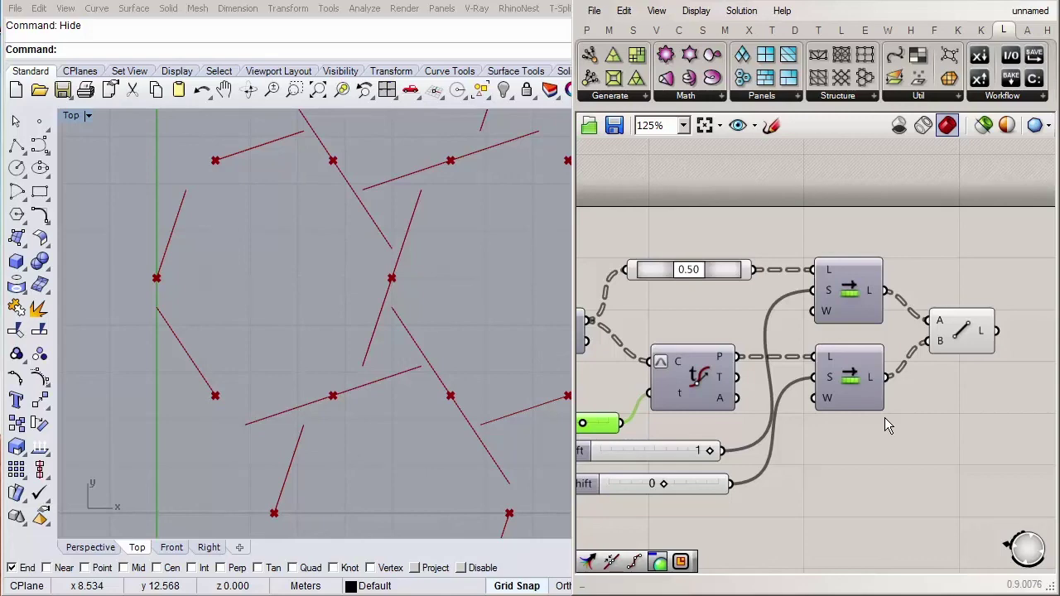
pyautogui.moveTo(915, 421); pyautogui.dragTo(850, 419, button='right')
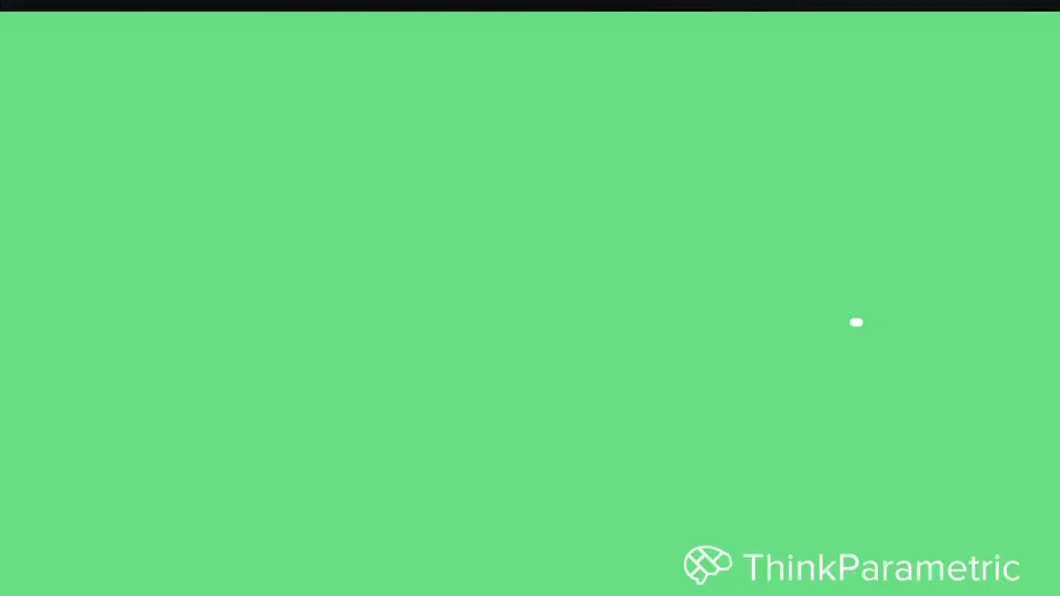